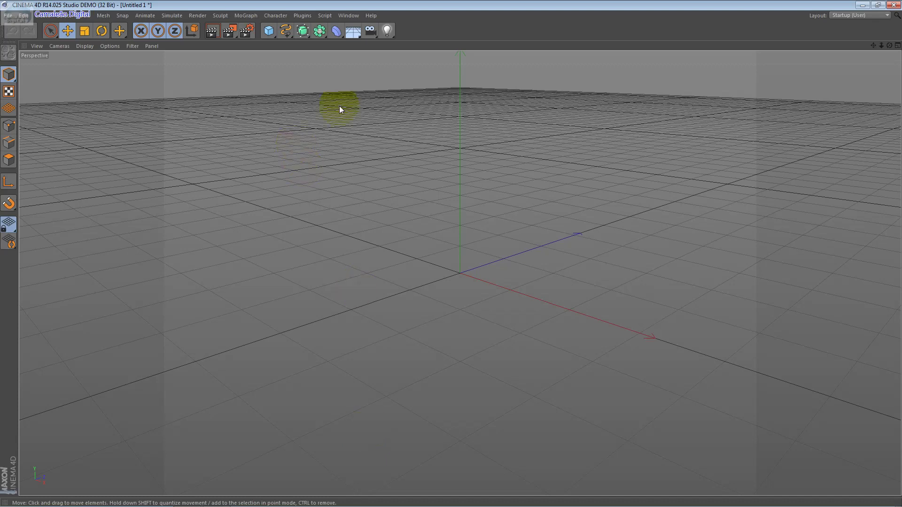
- Look through the Window > Customization options, then add a Bend deformer to the empty scene
left_click(352, 14)
mouse_move(374, 29)
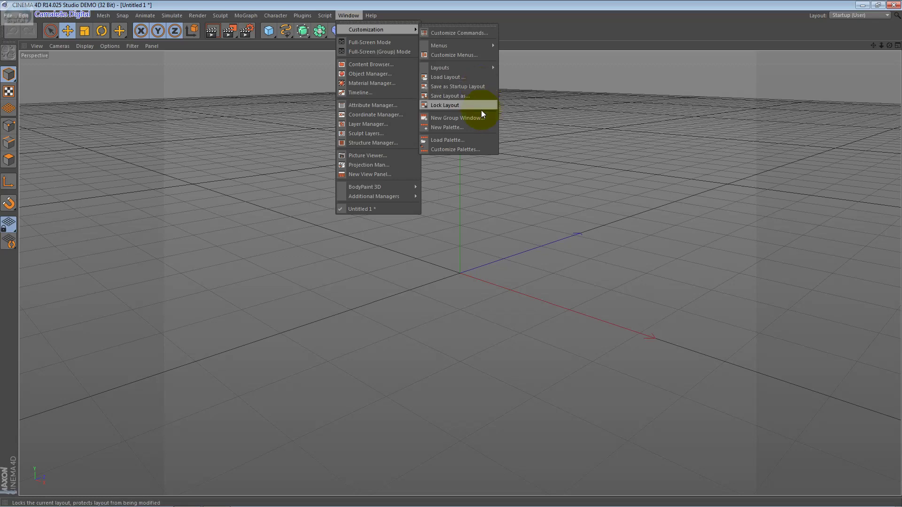
left_click(482, 107)
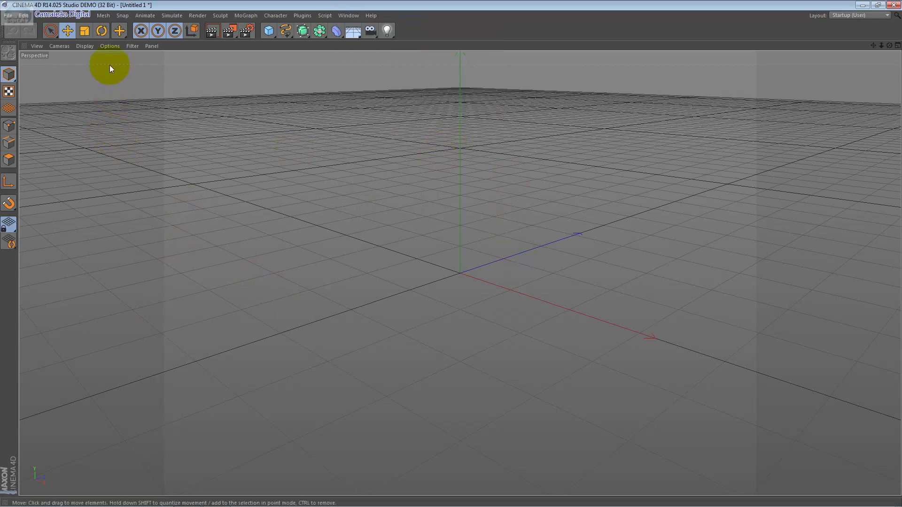
left_click(61, 16)
left_click(253, 15)
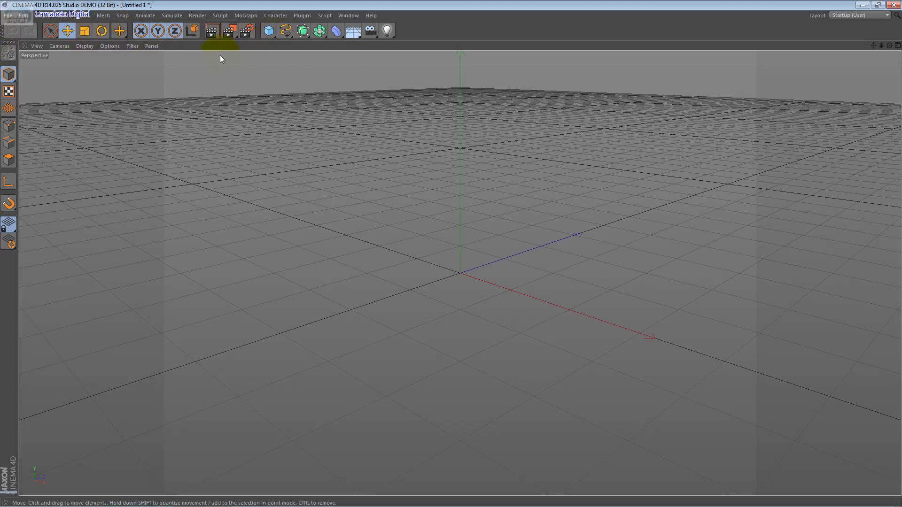
left_click(336, 31)
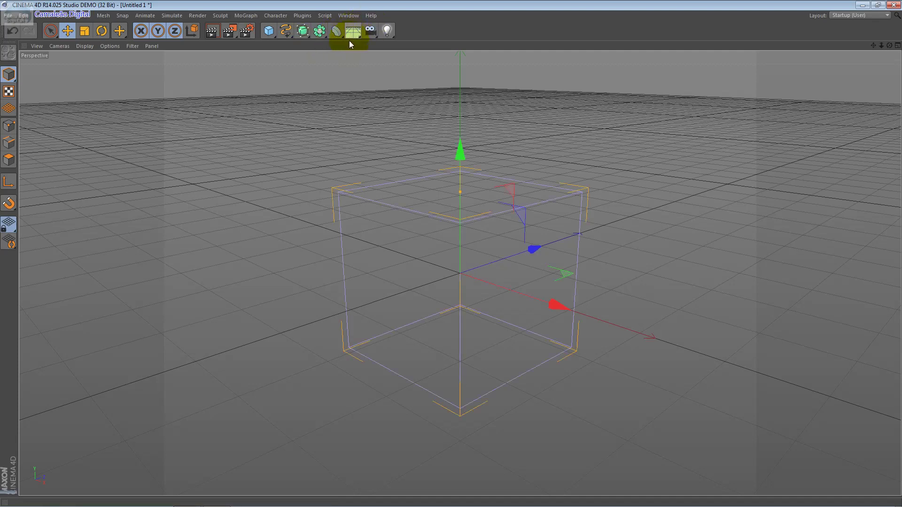
- Delete the Bend deformer and add a cube, flattening its X size into a thin upright slab
key("Delete")
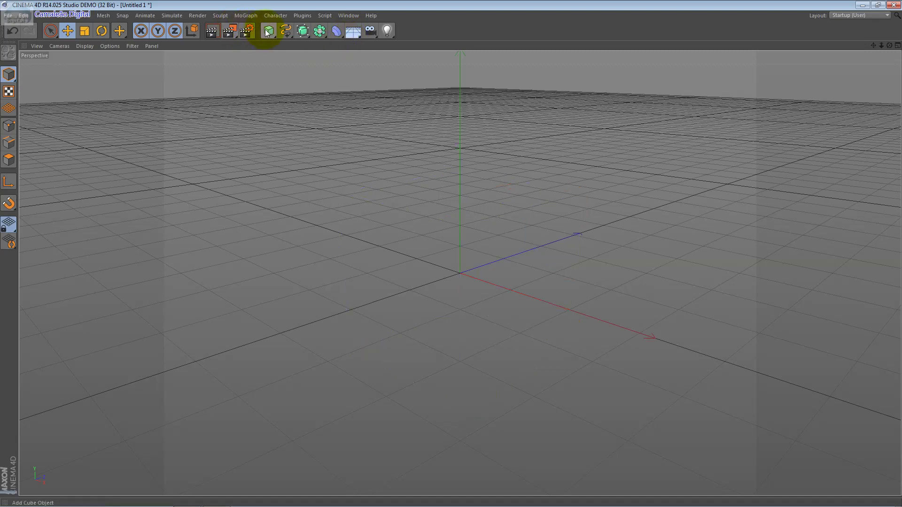
left_click(269, 31)
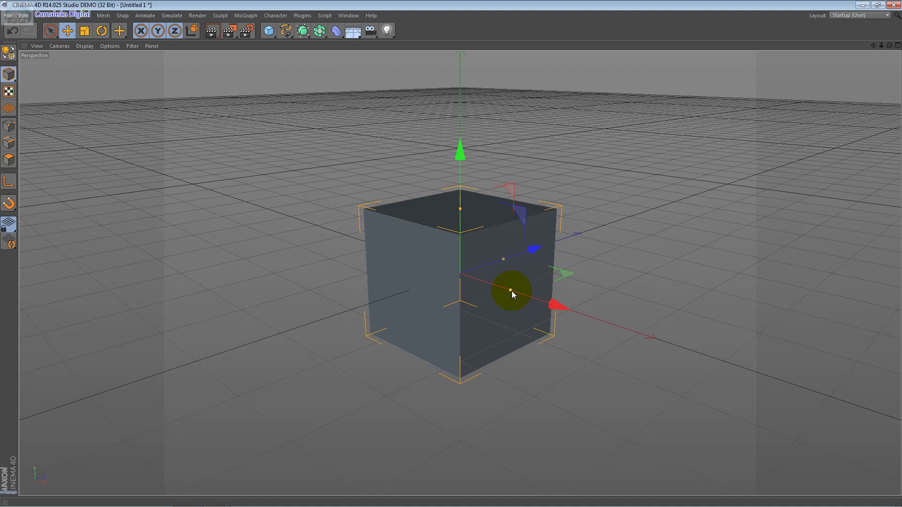
left_click_drag(512, 291, 445, 256)
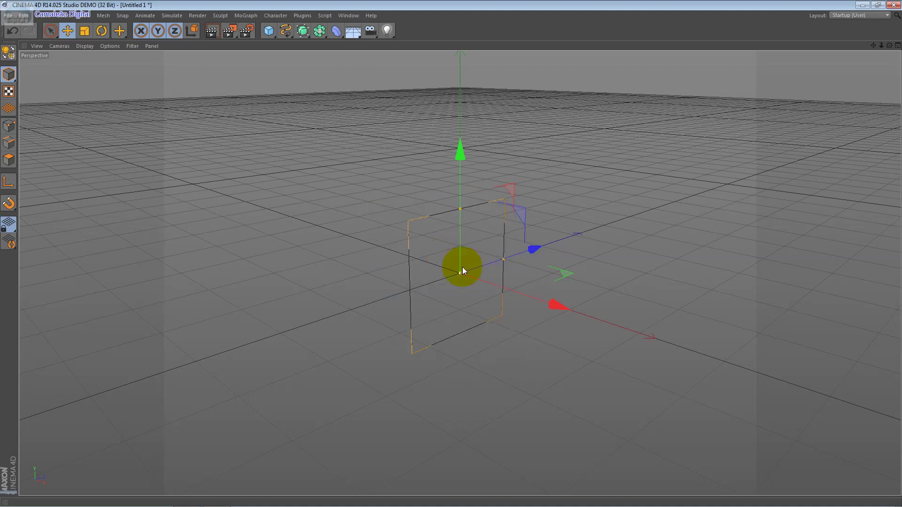
left_click_drag(462, 267, 471, 276)
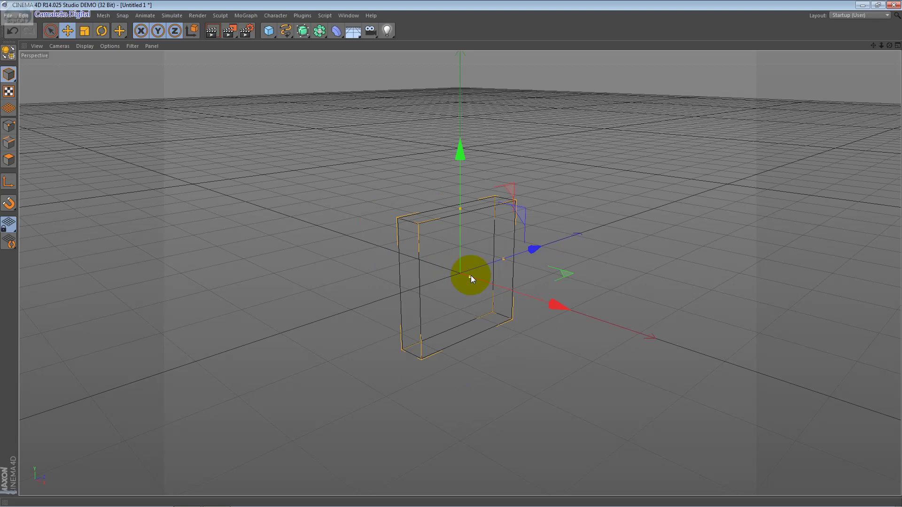
left_click_drag(471, 276, 470, 274)
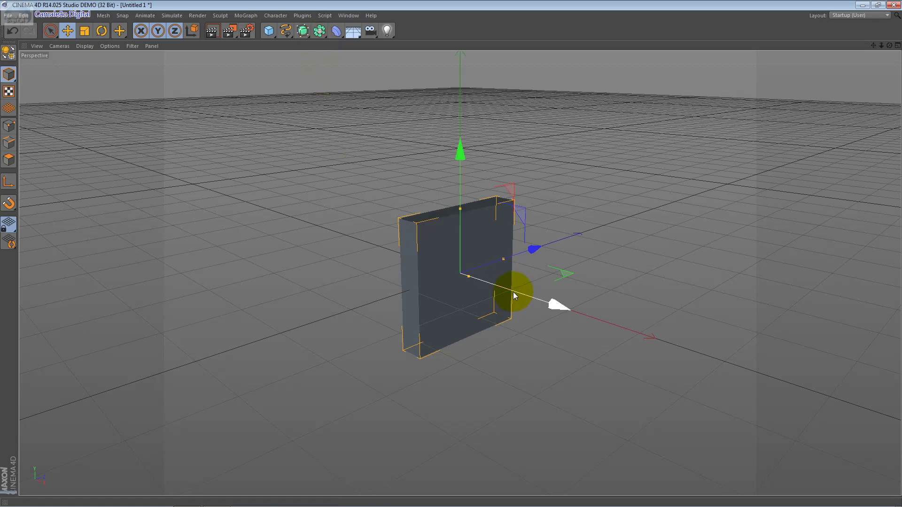
- Ctrl-drag a copy of the slab along X so a second slab stands beside the first
left_click_drag(513, 291, 572, 324)
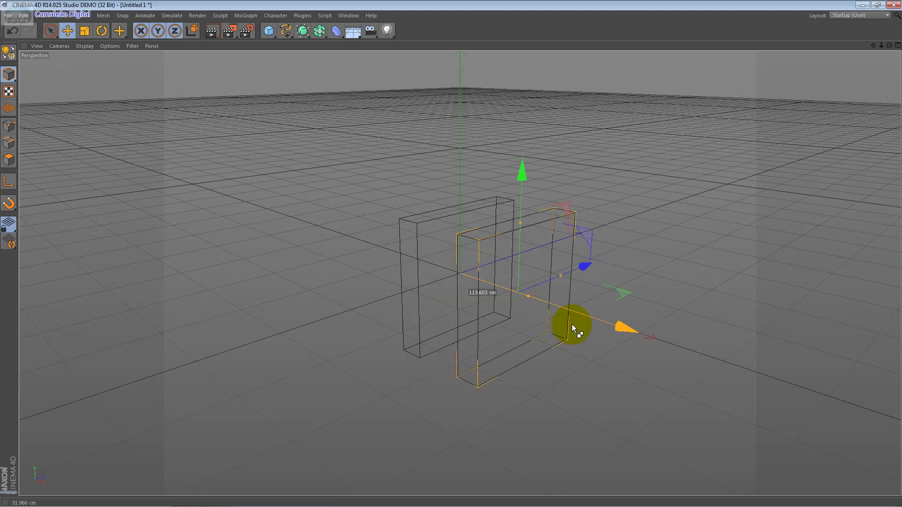
left_click_drag(571, 325, 570, 325)
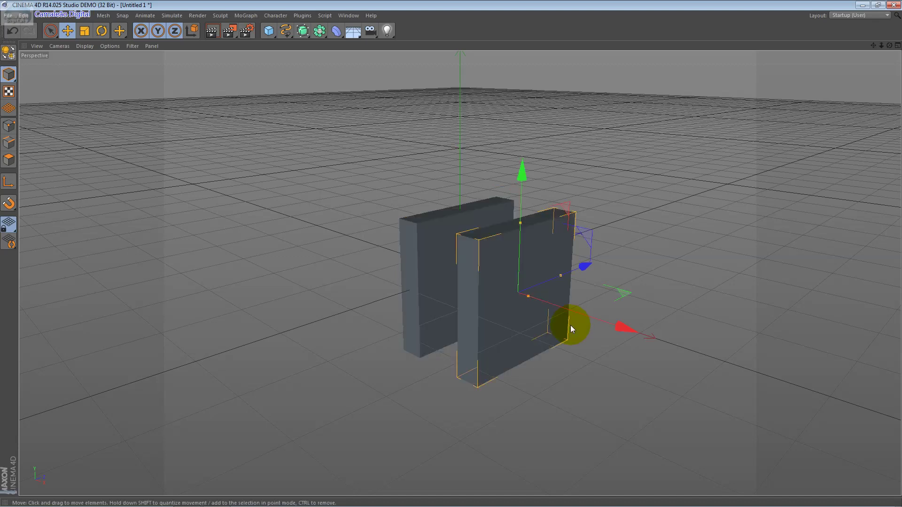
left_click(424, 279, "shift")
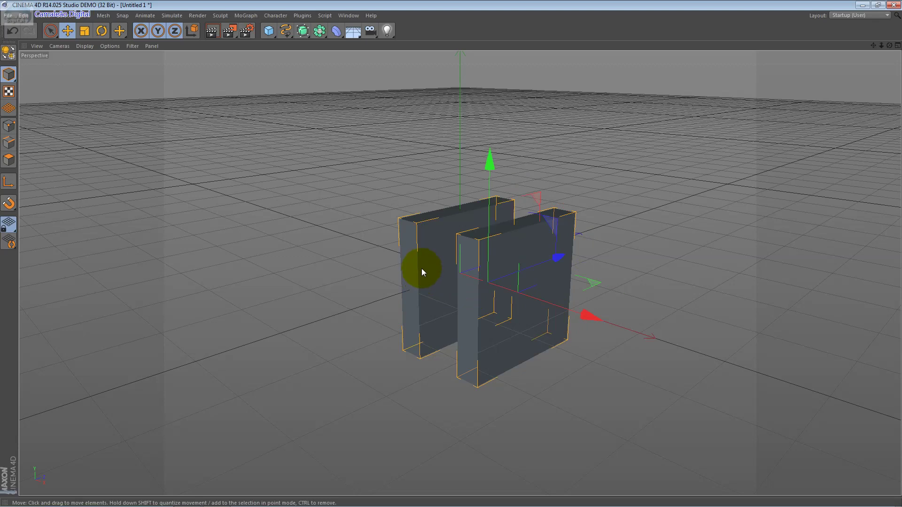
left_click(297, 249)
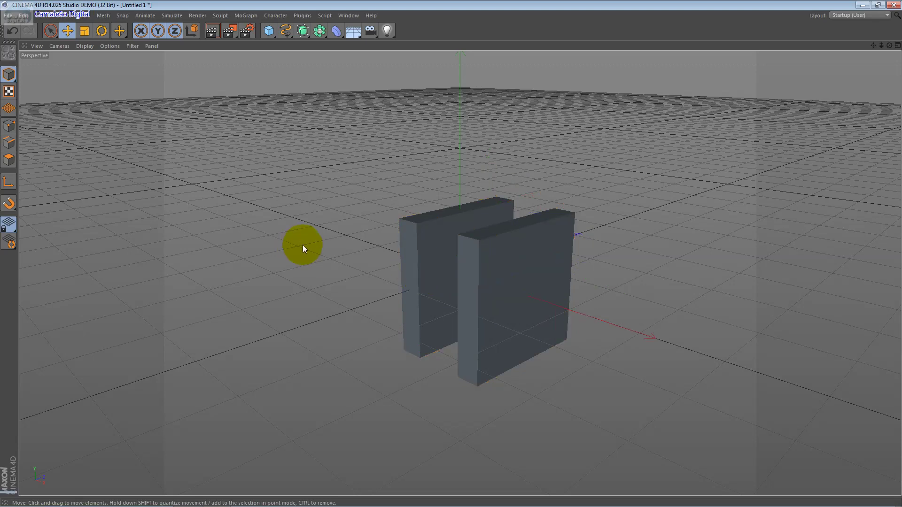
- Browse the deformer and primitive lists, then clear the selection
left_click(337, 33)
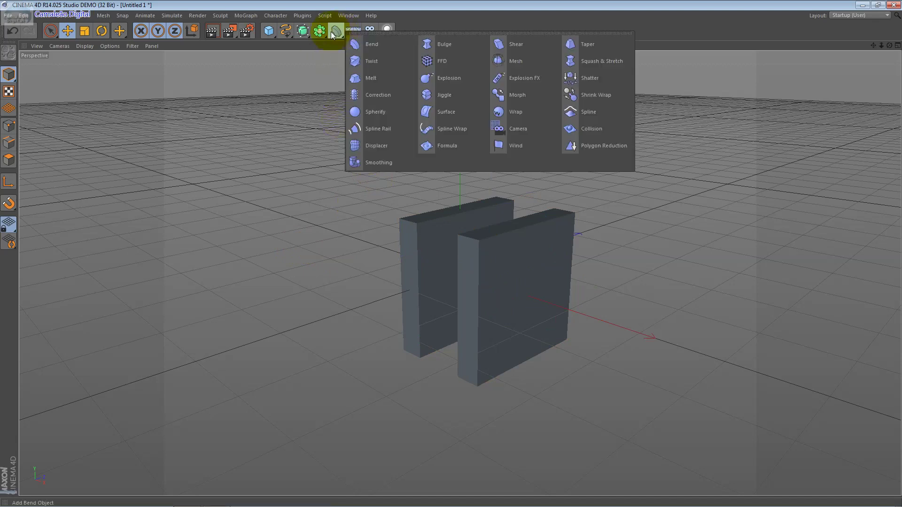
left_click(303, 30)
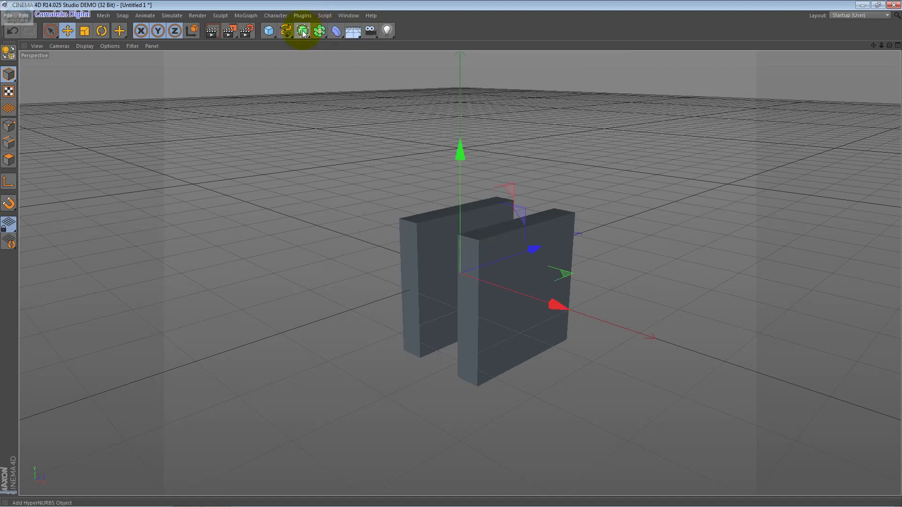
left_click(448, 226)
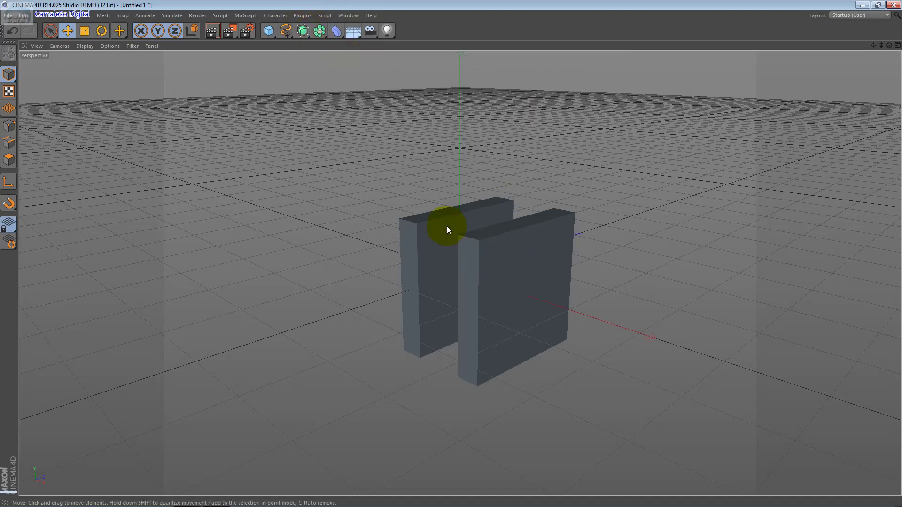
left_click(122, 15)
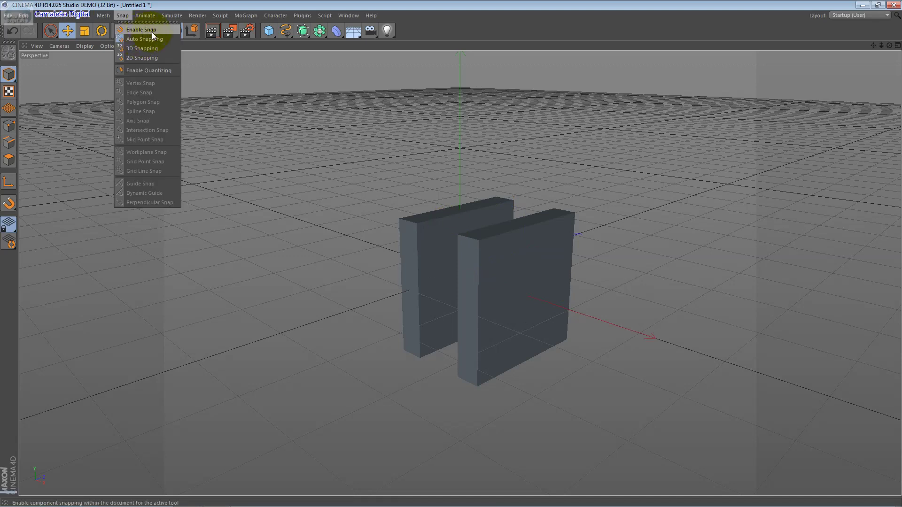
- Enable snapping and drag the right slab left and up toward the other slab
left_click(141, 30)
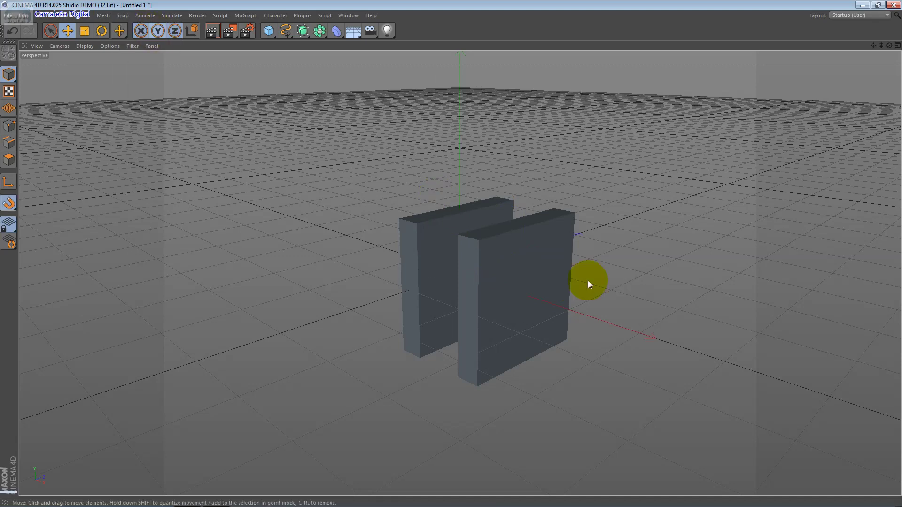
left_click(564, 292)
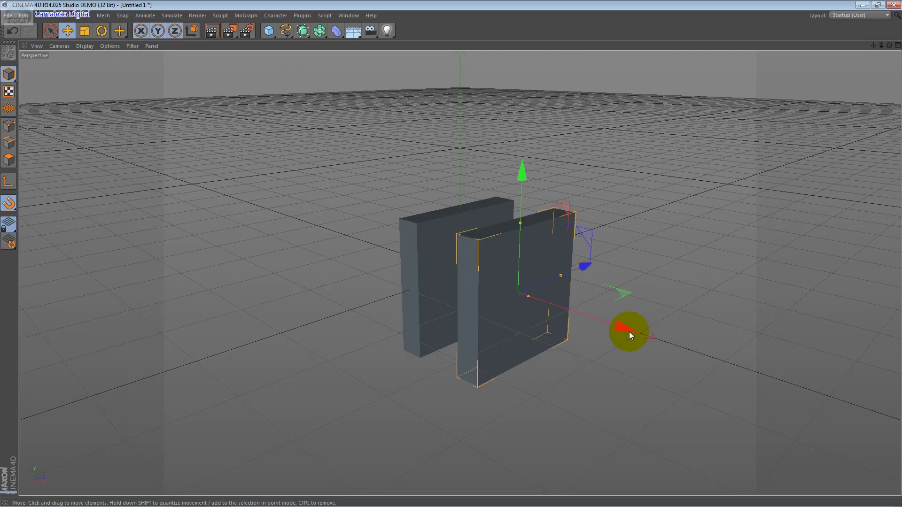
mouse_move(629, 332)
left_mouse_down()
mouse_move(483, 225)
mouse_move(264, 136)
left_mouse_up()
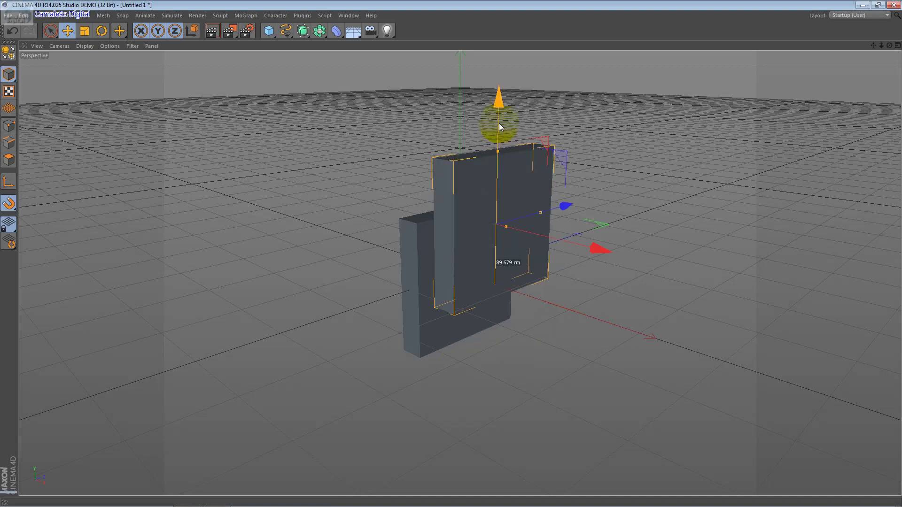
- Turn on Edge Snap and slide the raised slab about 31.9 cm along Z
left_click(123, 16)
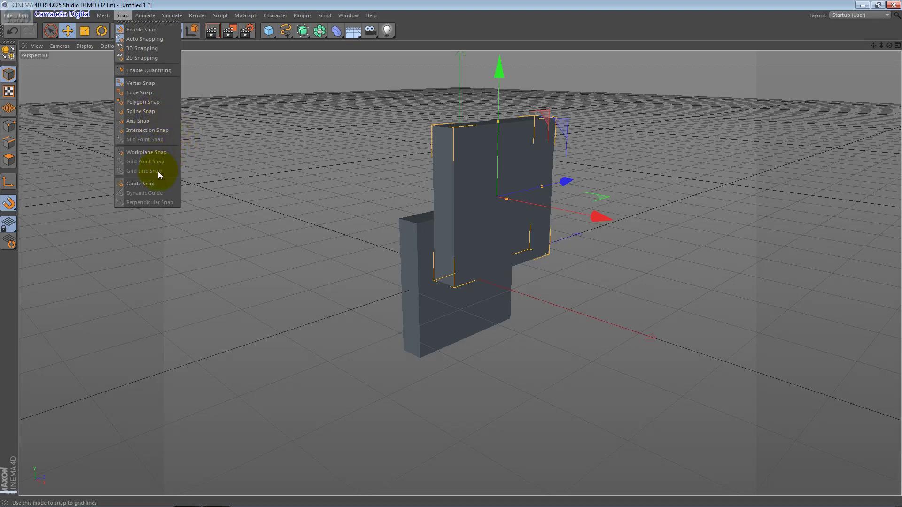
left_click(156, 93)
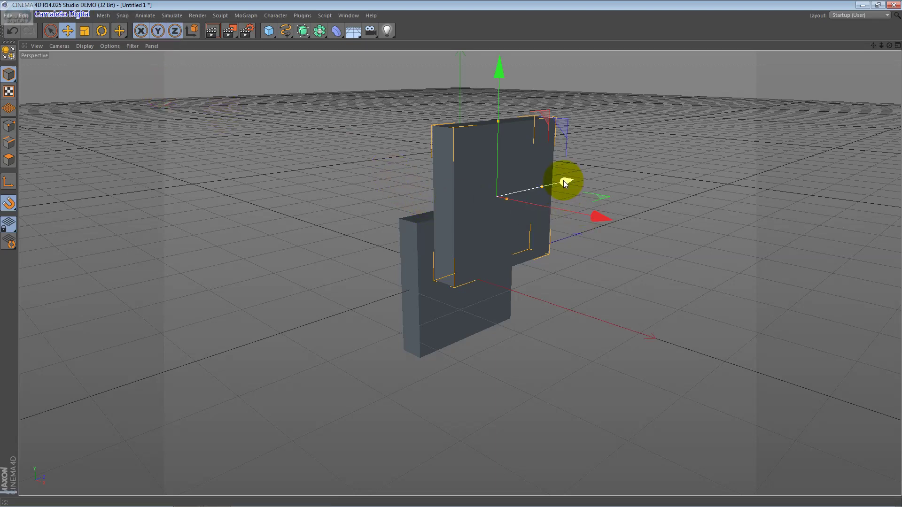
left_click_drag(564, 181, 550, 184)
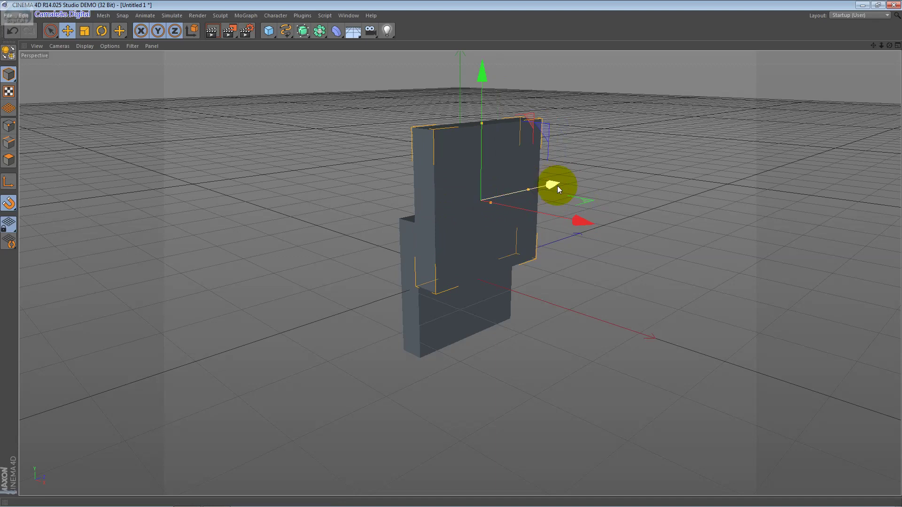
left_click(84, 45)
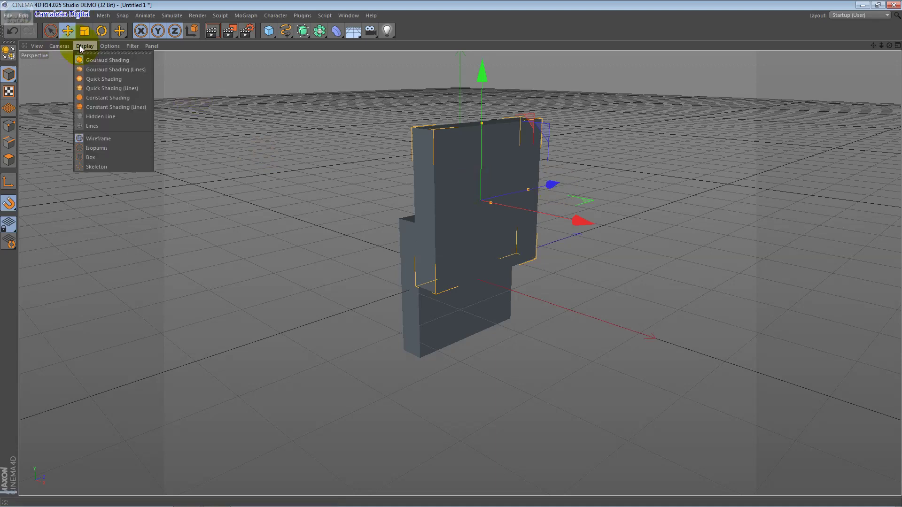
- Display slabs as Lines, move the raised slab about 243.6 cm left, and switch to four views
left_click(121, 127)
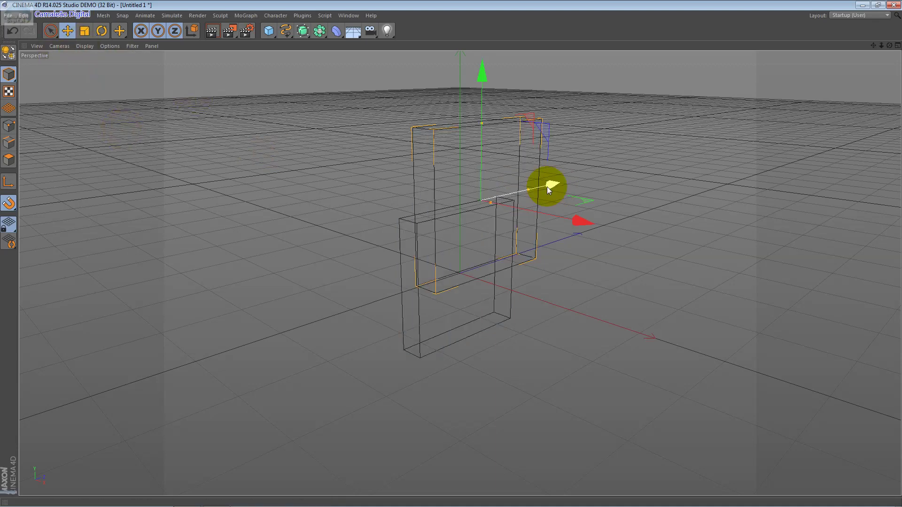
left_click_drag(551, 186, 415, 228)
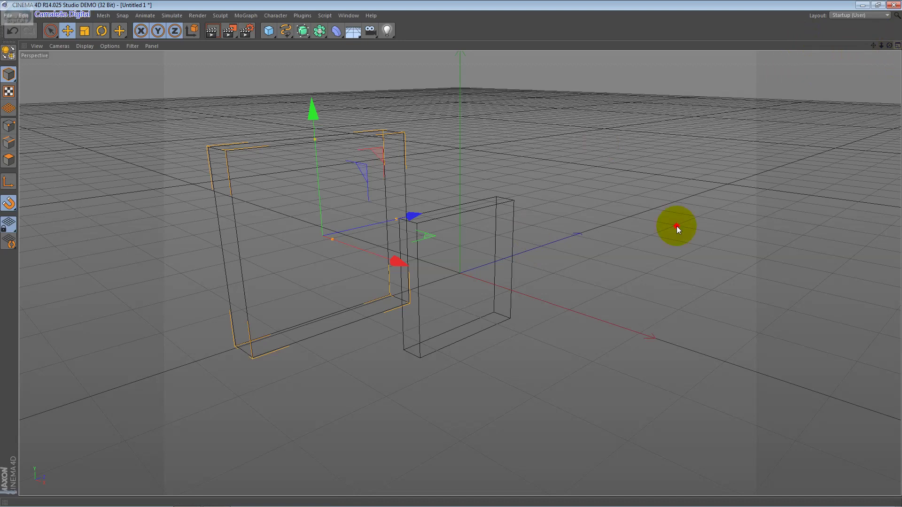
middle_click(677, 226)
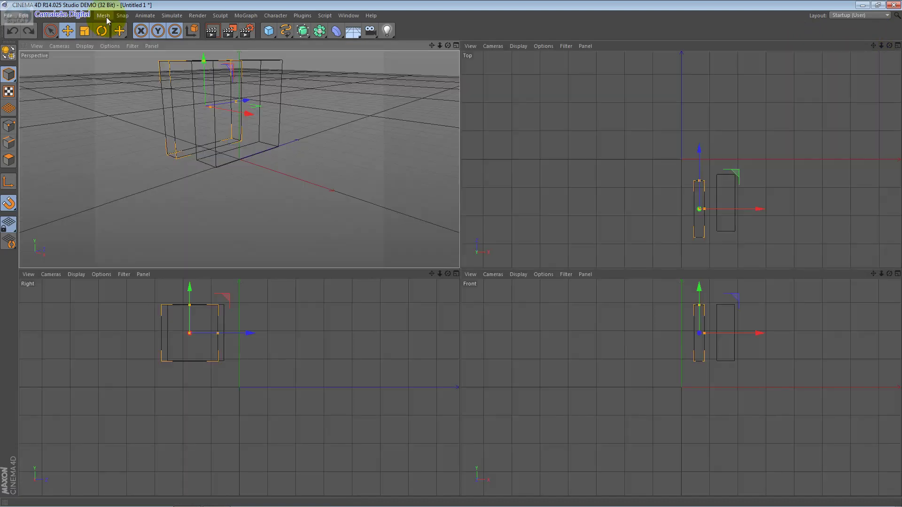
- Resize the cube until its side snaps to a vertex, then move it toward the other cube
left_click(121, 17)
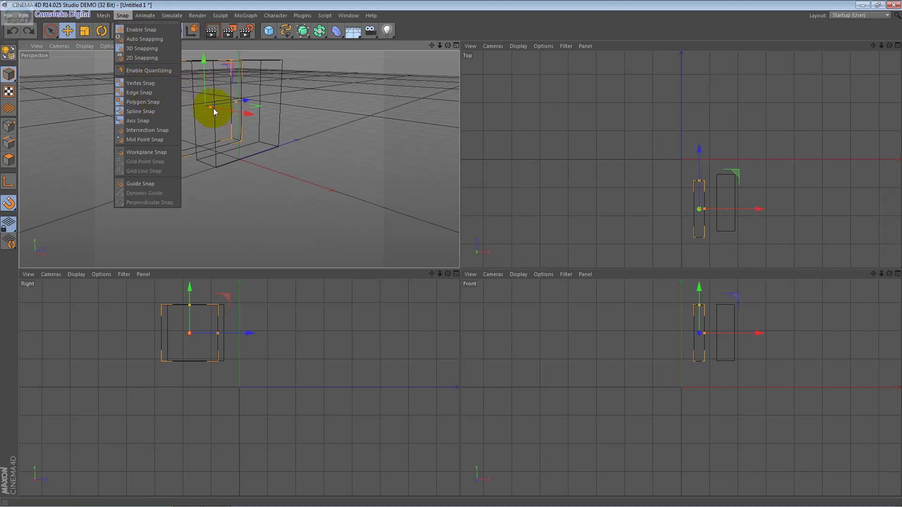
left_click(705, 210)
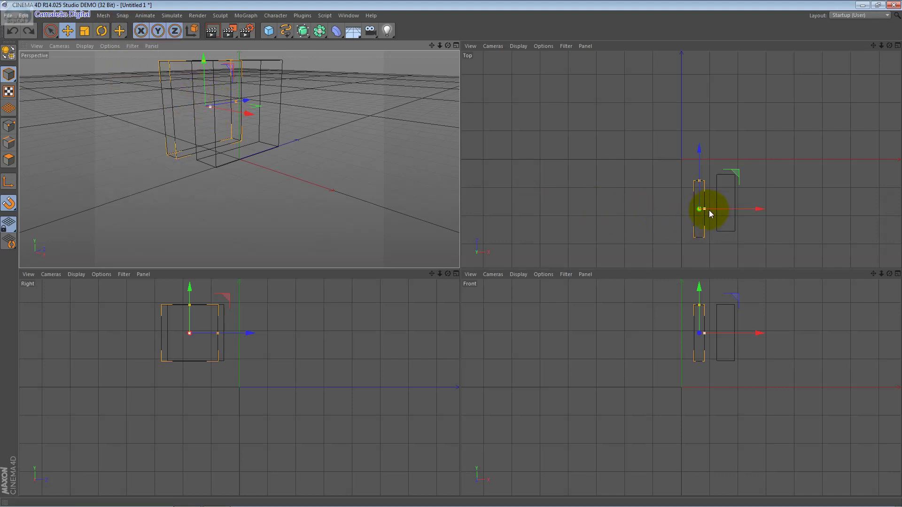
mouse_move(705, 209)
left_mouse_down()
mouse_move(719, 231)
mouse_move(704, 231)
mouse_move(716, 231)
left_mouse_up()
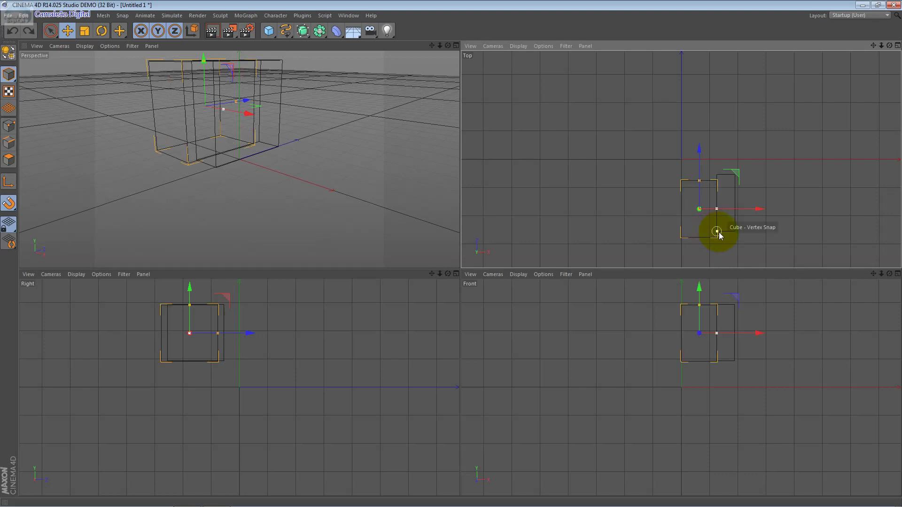
left_click_drag(720, 232, 719, 232)
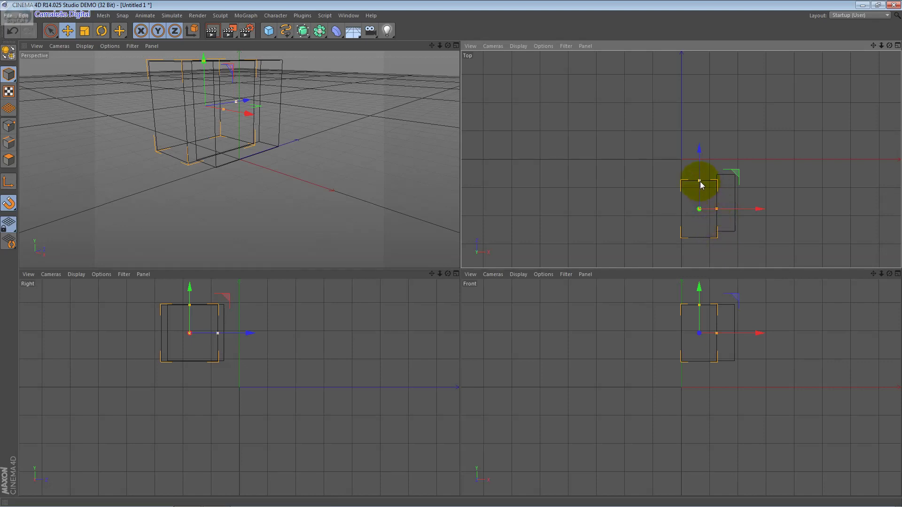
mouse_move(721, 188)
left_mouse_down()
mouse_move(739, 204)
mouse_move(685, 202)
mouse_move(700, 206)
left_mouse_up()
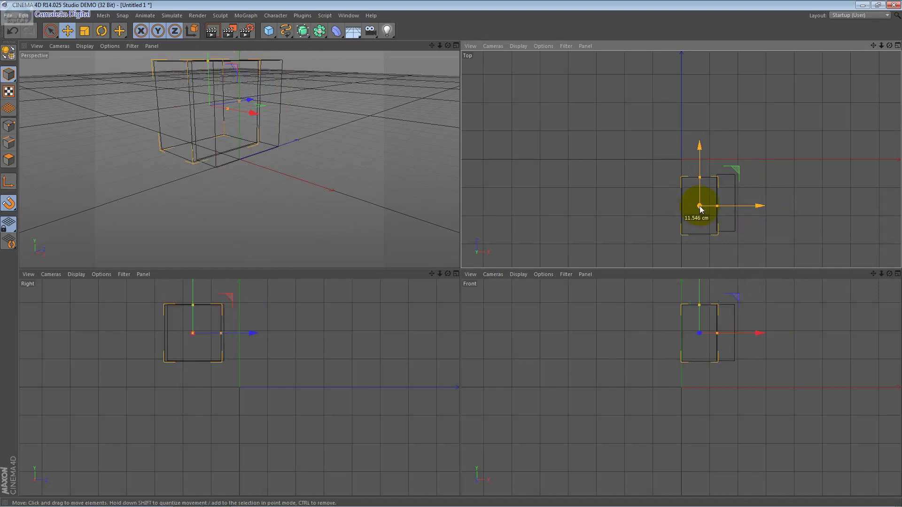
- In the Front view, snap the cube's top to the neighbour's vertex and slide it about 93.1 cm right
left_click(717, 334)
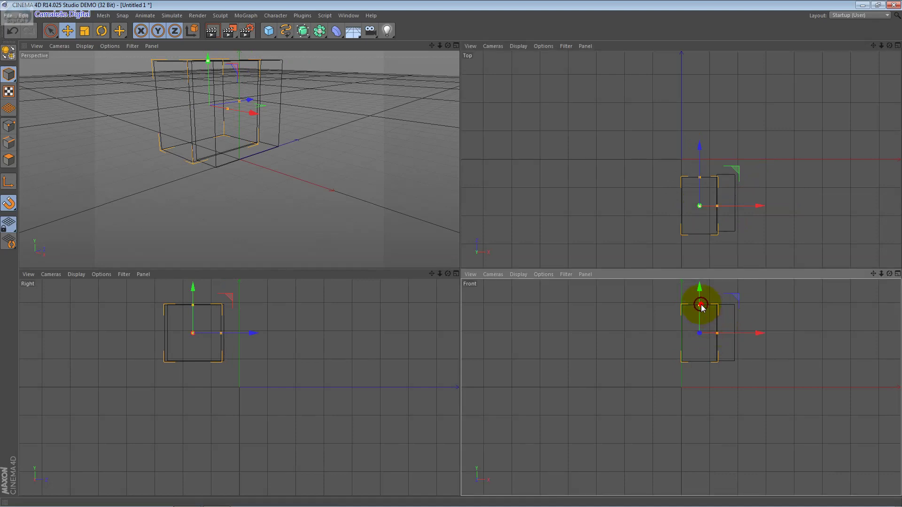
left_click_drag(704, 310, 736, 310)
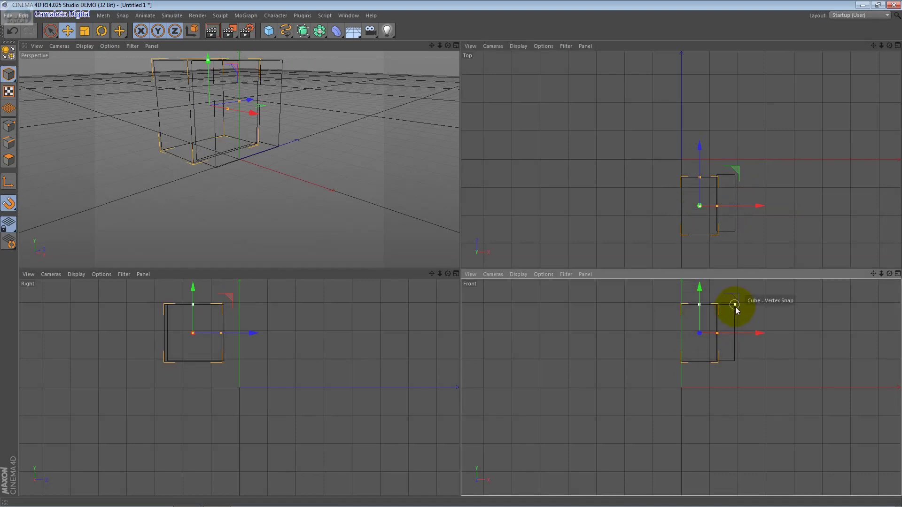
left_click(700, 305)
left_click_drag(700, 305, 735, 310)
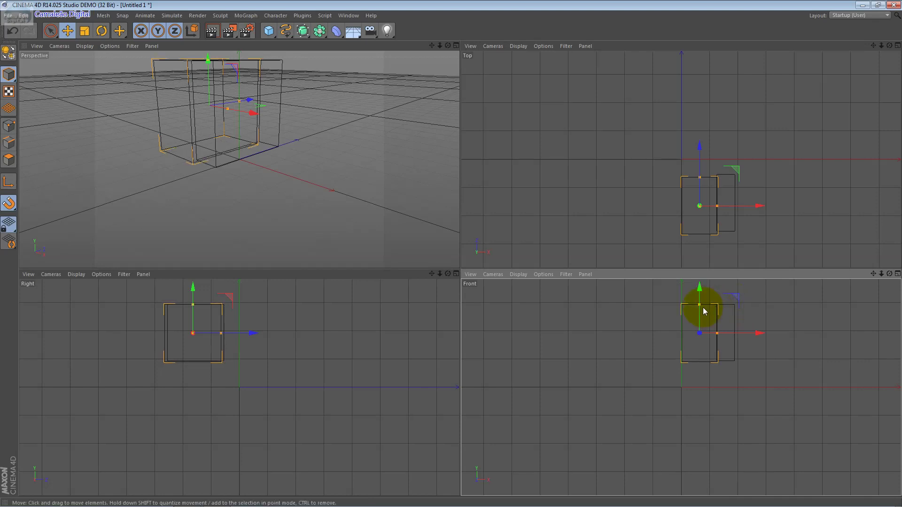
left_click_drag(701, 307, 701, 301)
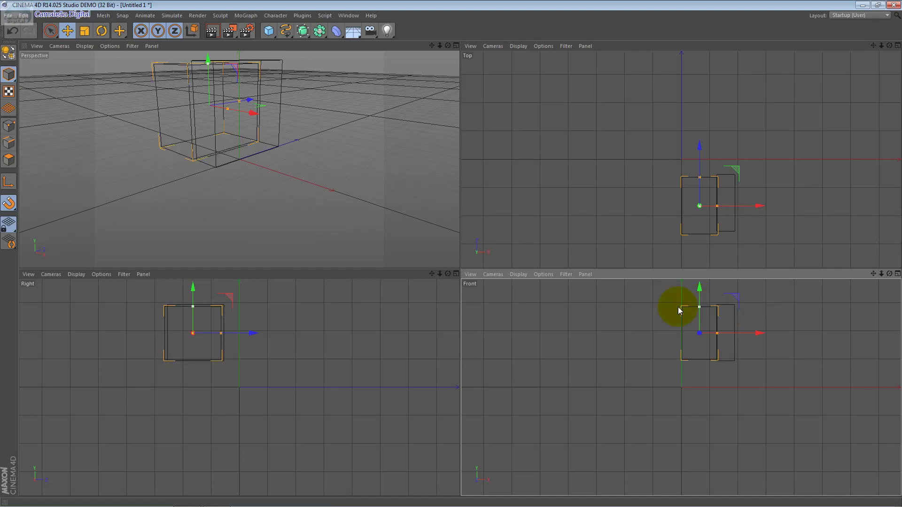
left_click_drag(745, 333, 774, 330)
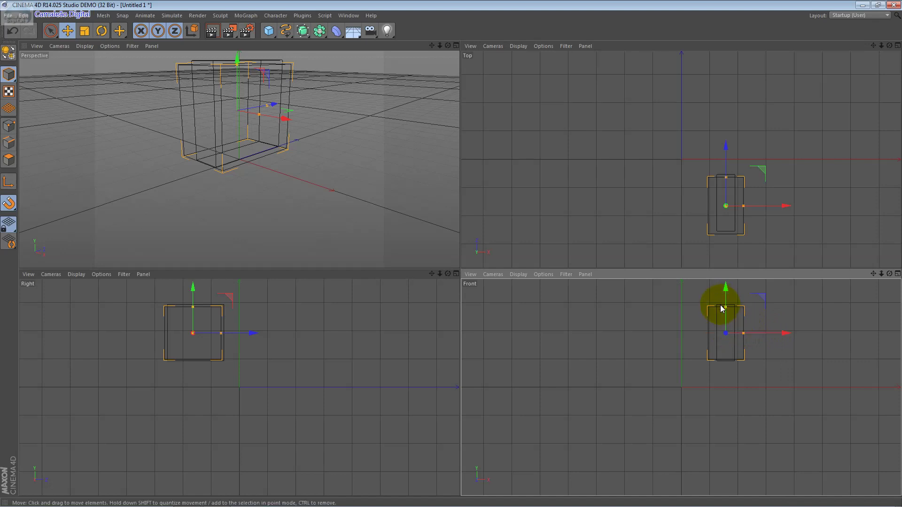
left_click_drag(726, 311, 726, 305)
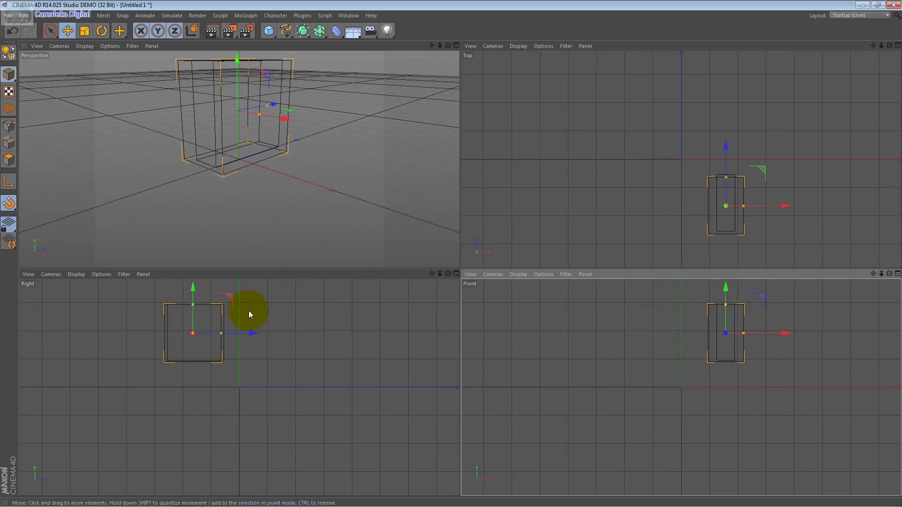
- Select the old cubes and delete them
left_click(249, 114)
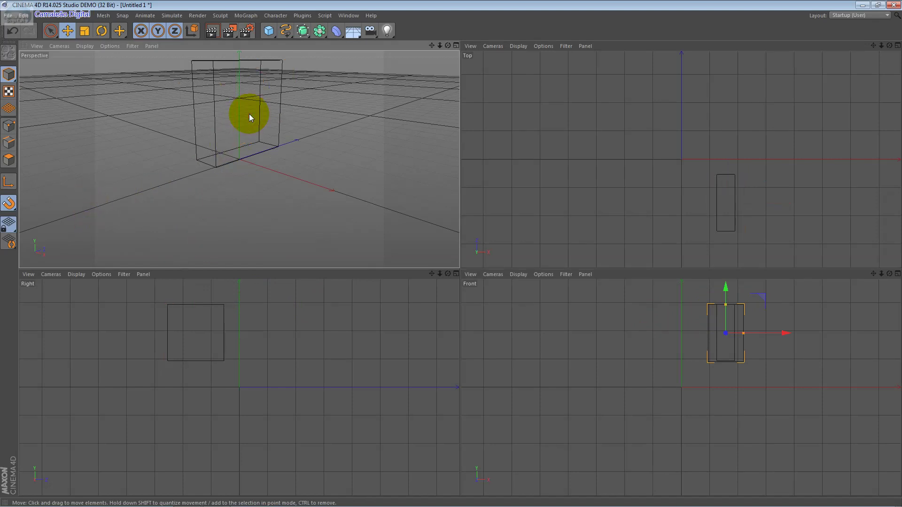
left_click(211, 130)
key("Delete")
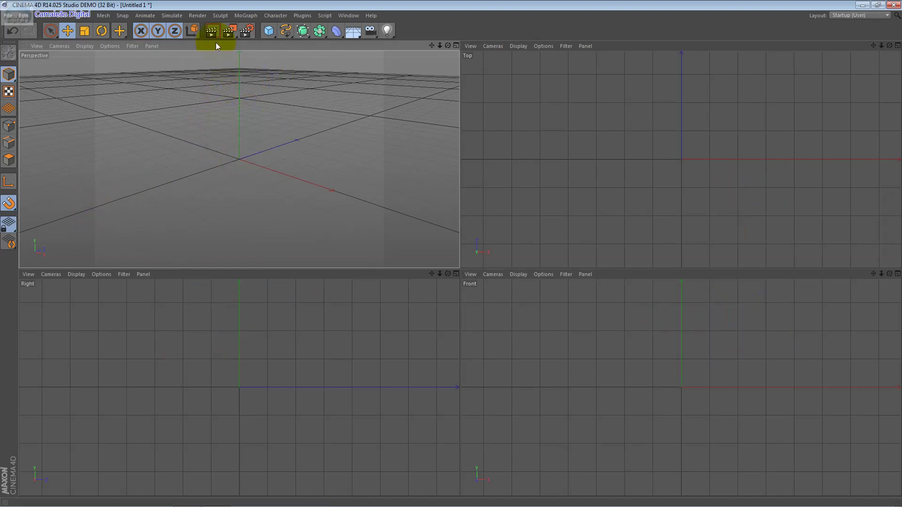
- Add a new Cube and a Plane at the origin, flattening the cube into a thin upright slab
left_click(270, 32)
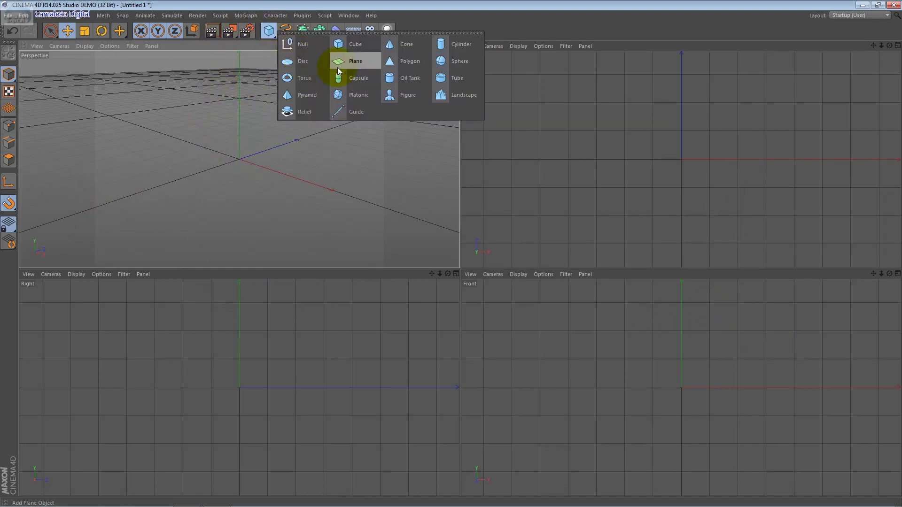
left_click(362, 47)
left_click(269, 31)
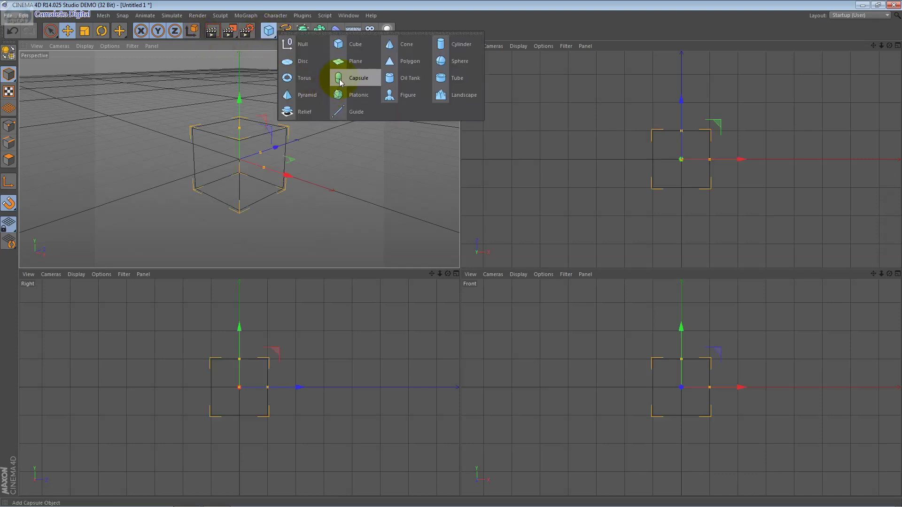
left_click(350, 66)
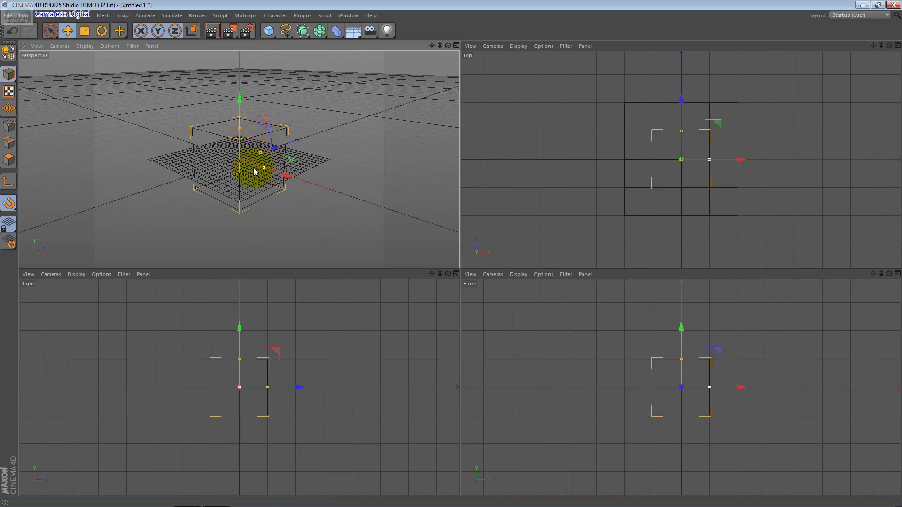
left_click(250, 166)
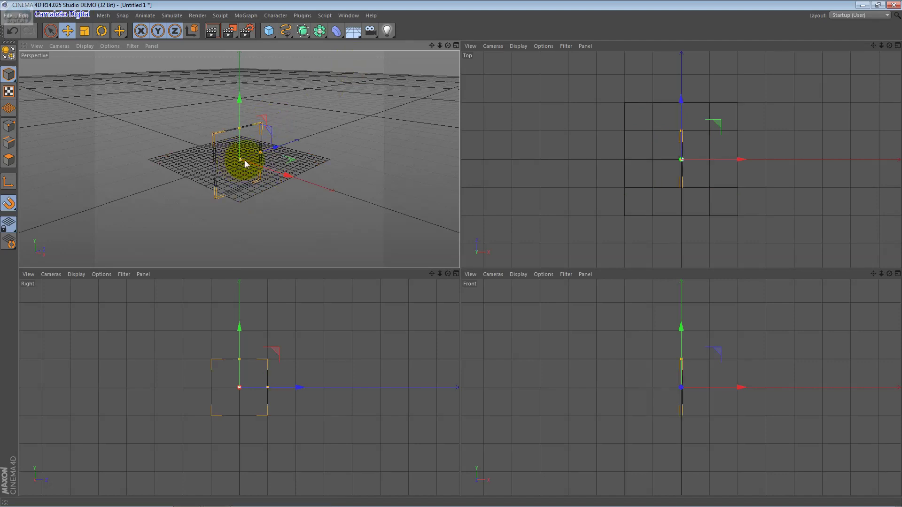
left_click(289, 168)
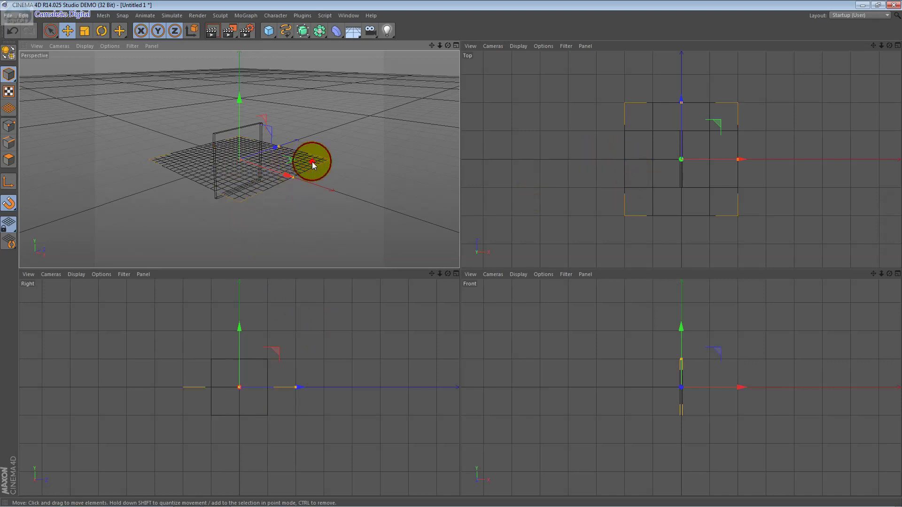
- Maximize the Perspective view with Gouraud Shading and stretch the wall up about 95 cm
left_click(456, 46)
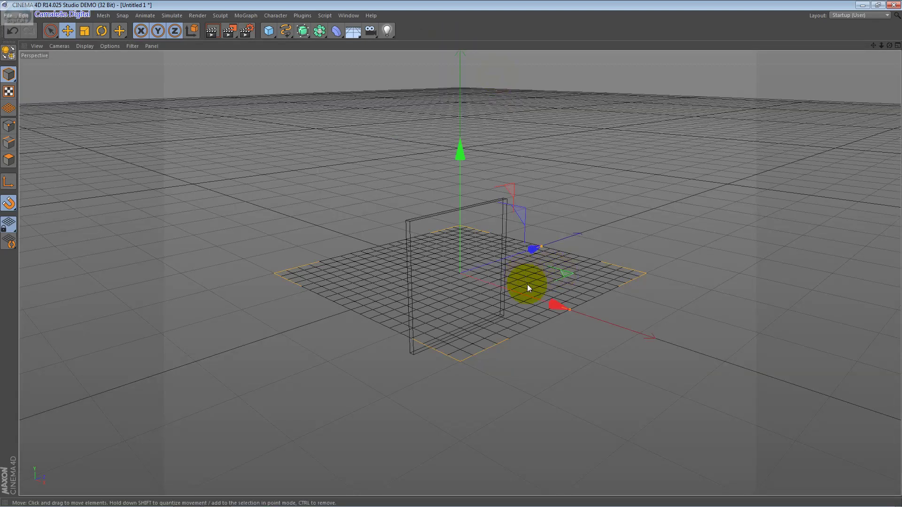
left_click(78, 47)
left_click(87, 80)
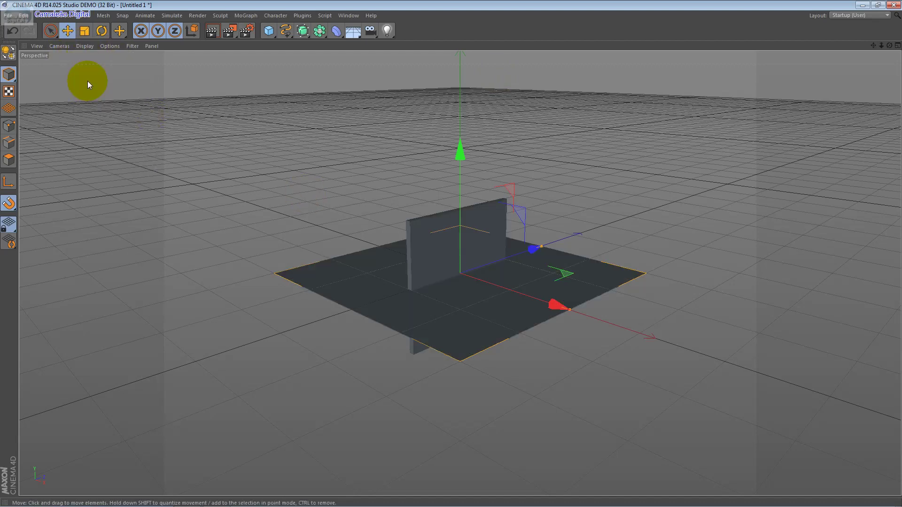
left_click(426, 253)
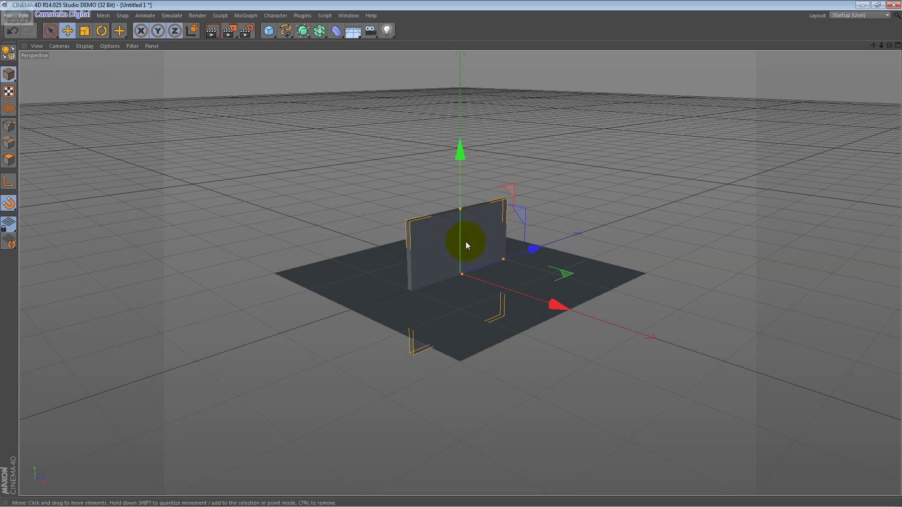
left_click_drag(460, 225, 473, 165)
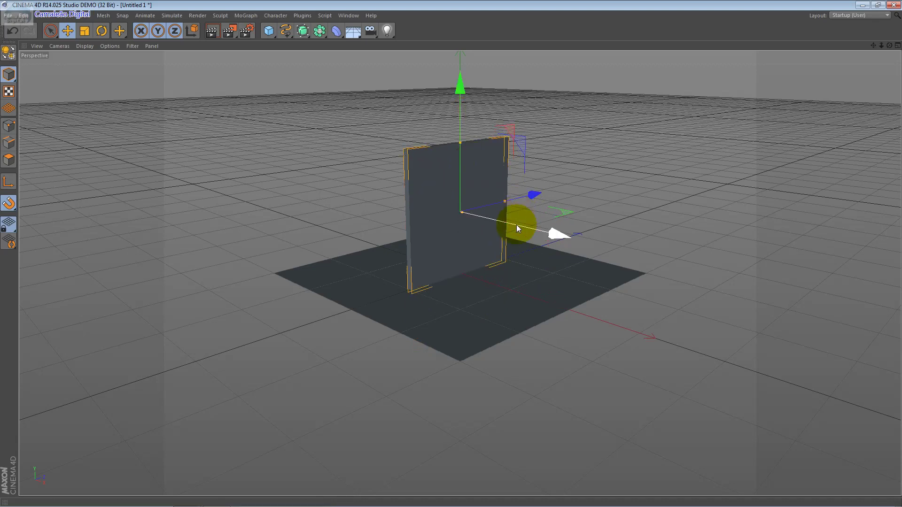
- Enable snapping with Vertex, Edge, Polygon and several other snap modes ticked
left_click(125, 18)
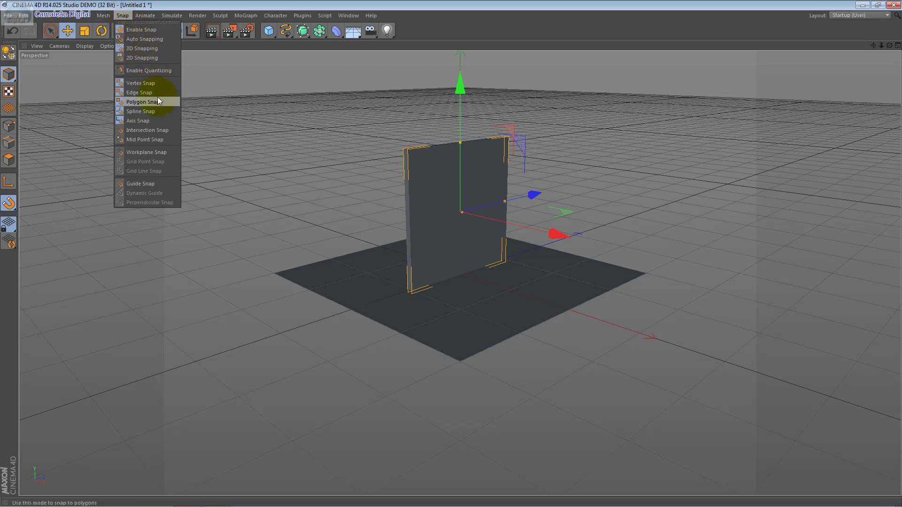
left_click(158, 84)
left_click(107, 19)
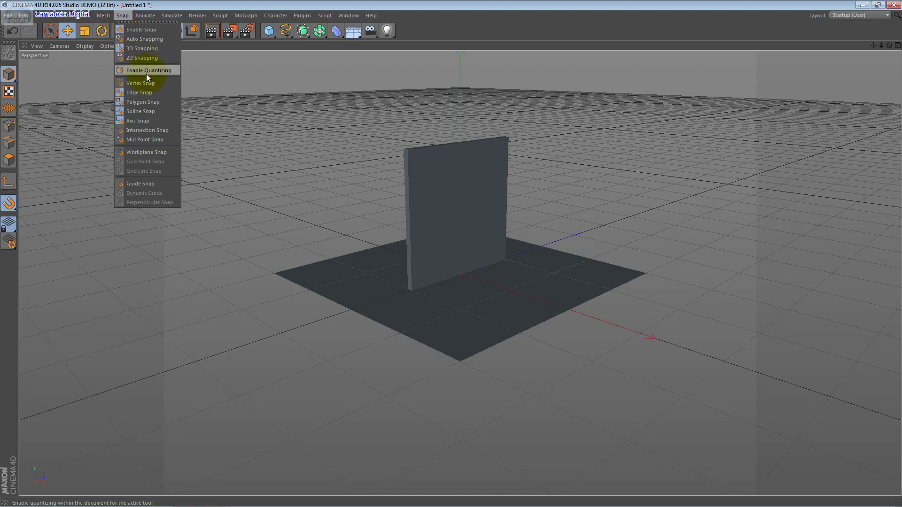
left_click(150, 93)
left_click(123, 16)
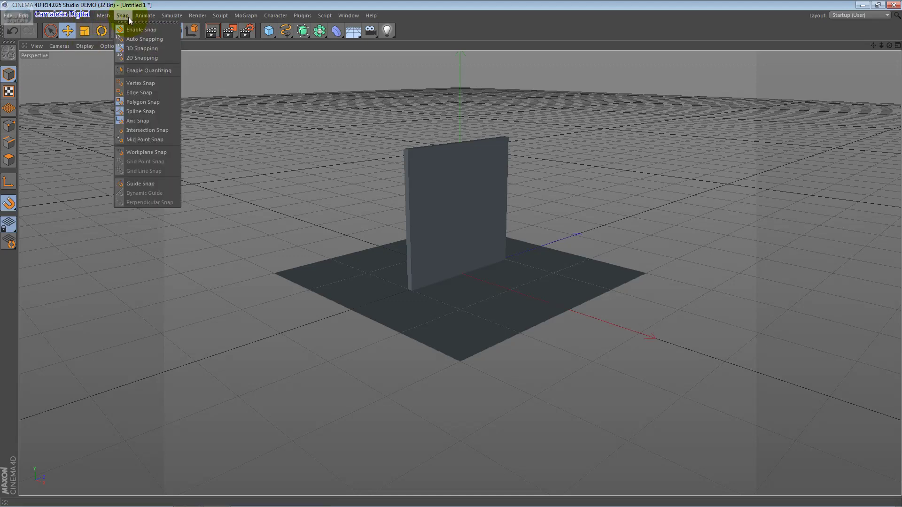
left_click(147, 96)
left_click(123, 15)
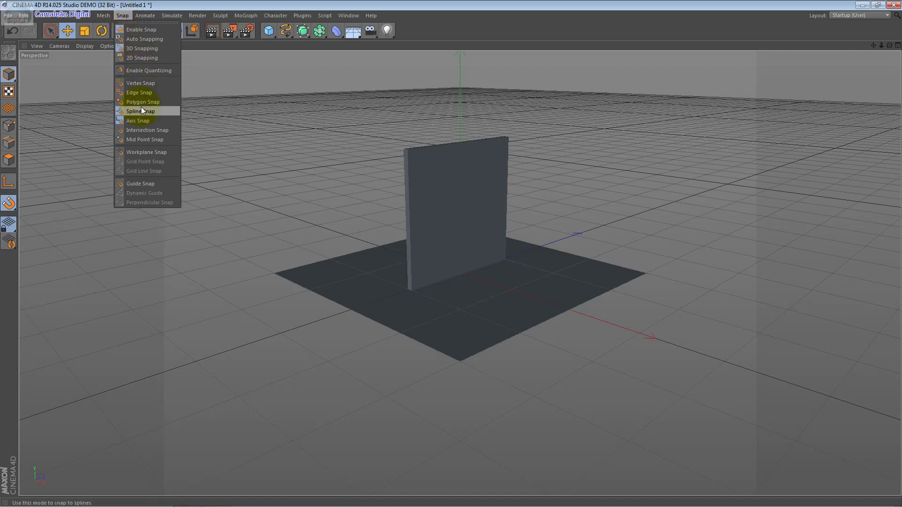
left_click(141, 107)
left_click(132, 16)
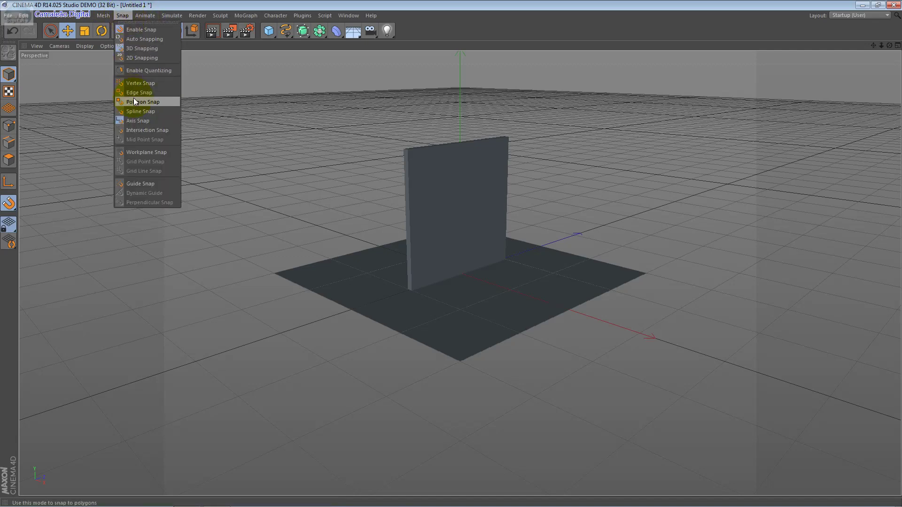
left_click(141, 124)
left_click(407, 215)
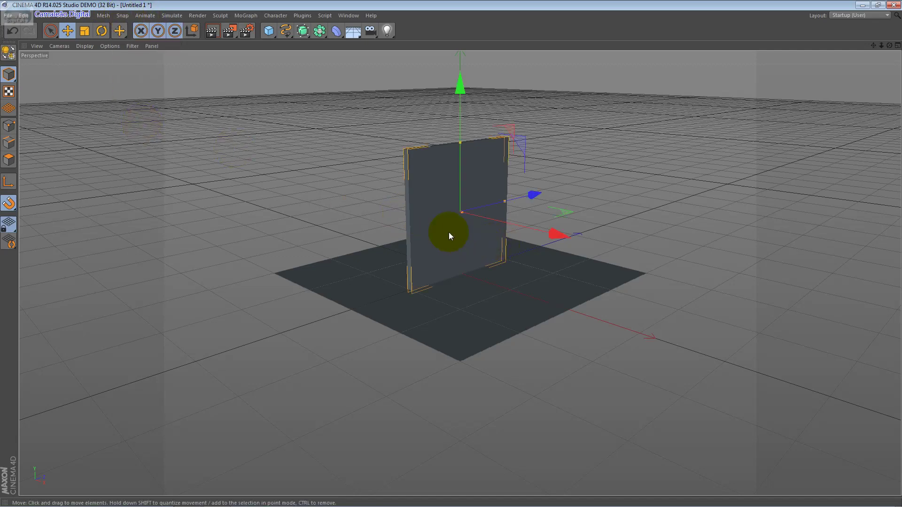
- Move the wall left across the plane and stretch its edges upward and outward into a chunky box
left_click_drag(449, 232, 533, 279, "alt")
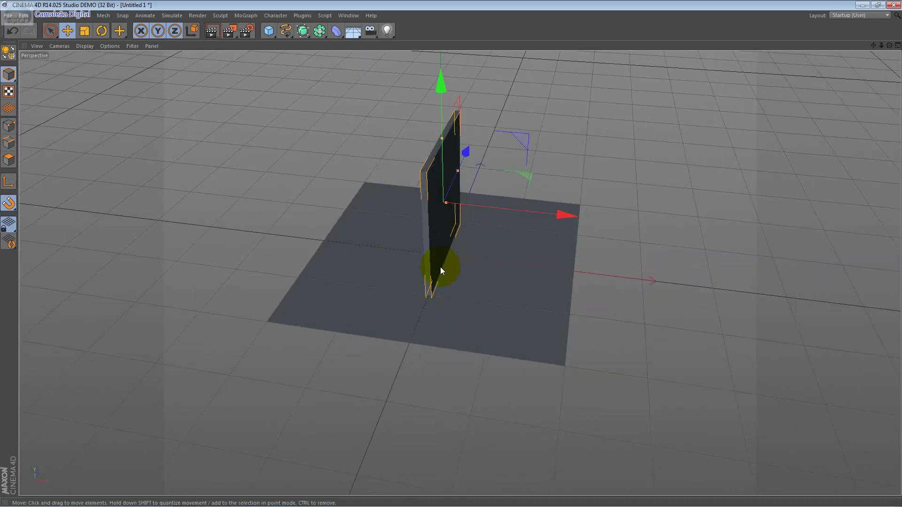
mouse_move(433, 282)
left_mouse_down()
mouse_move(309, 244)
mouse_move(397, 233)
left_mouse_up()
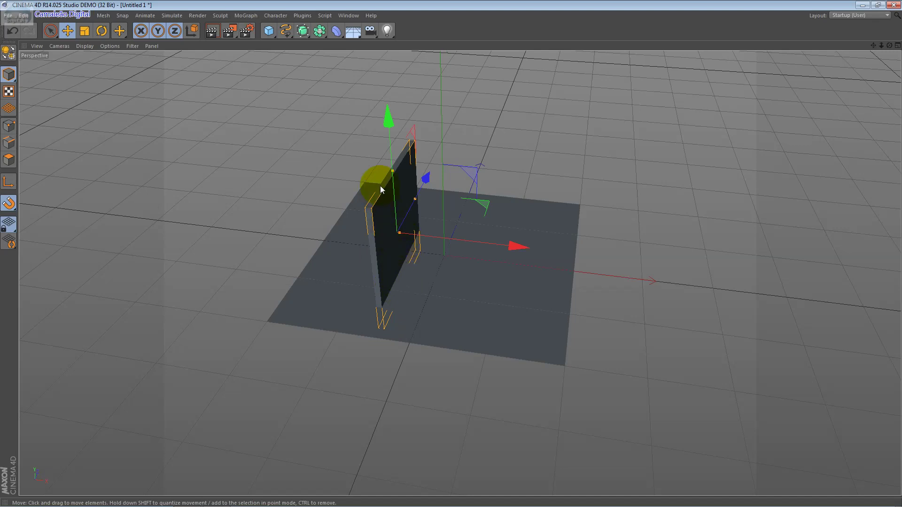
left_click_drag(354, 266, 465, 239, "alt")
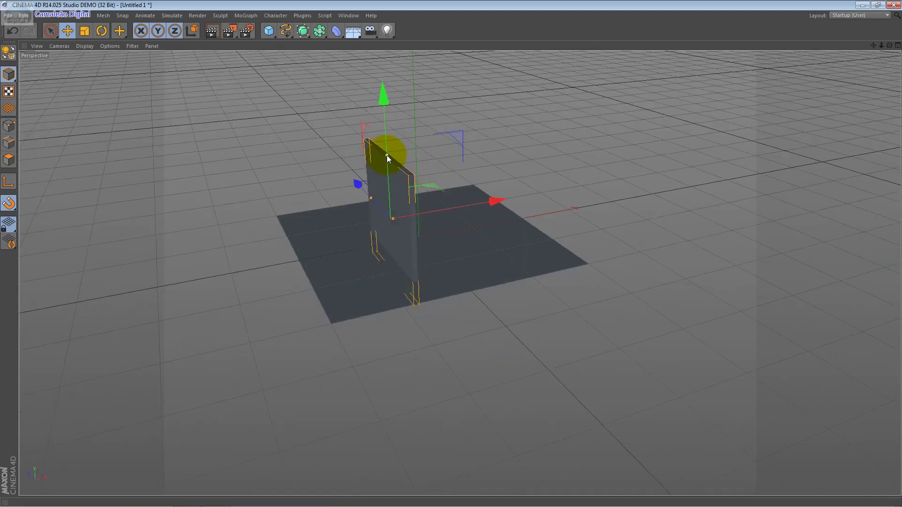
mouse_move(387, 155)
left_mouse_down()
mouse_move(388, 129)
mouse_move(385, 153)
left_mouse_up()
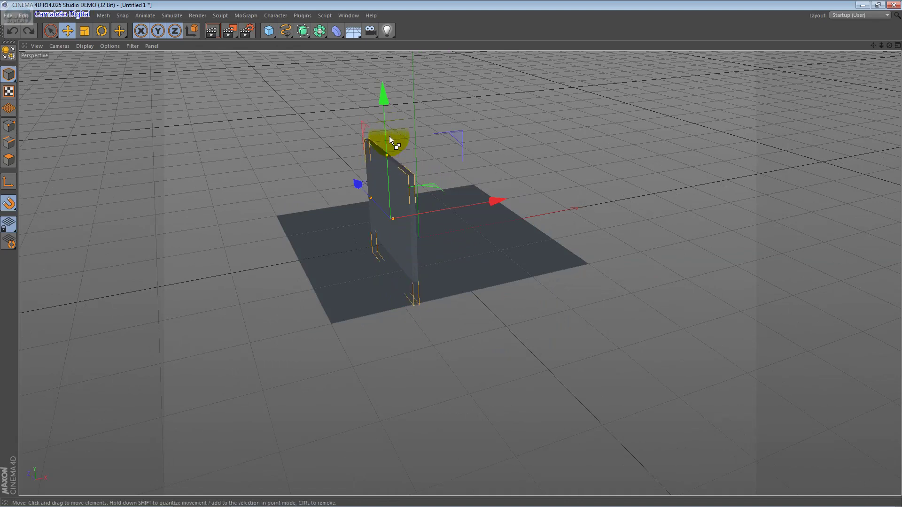
left_click_drag(384, 100, 388, 68)
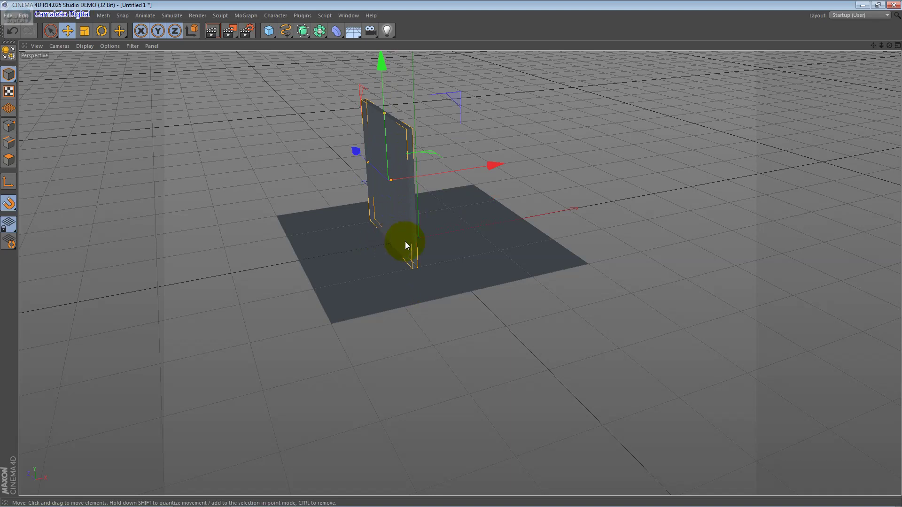
left_click_drag(389, 180, 440, 164)
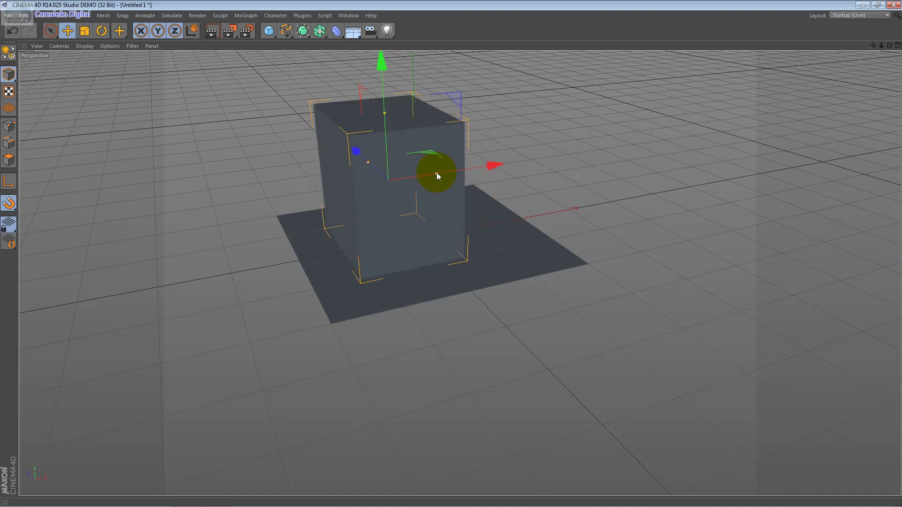
- Undo the wall thickening, then lower the wall and shift it along X onto the floor plane
key("ctrl+z")
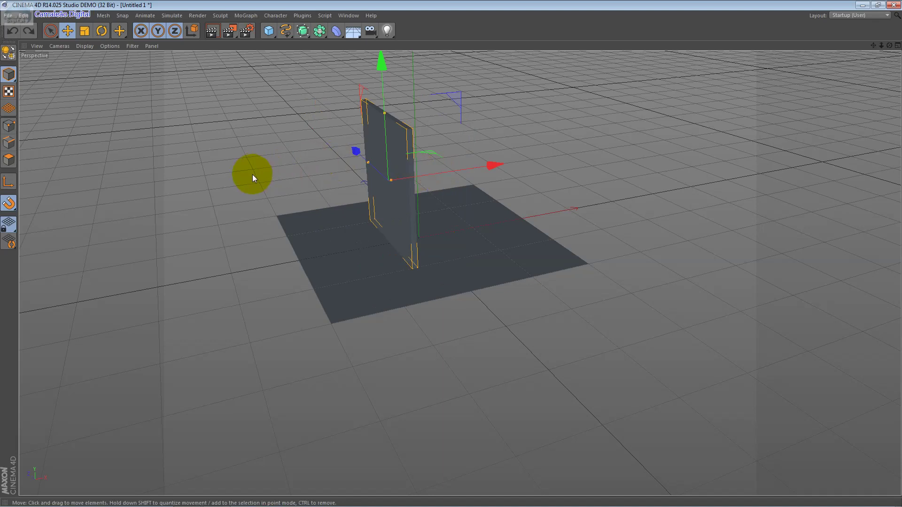
left_click_drag(480, 167, 392, 185)
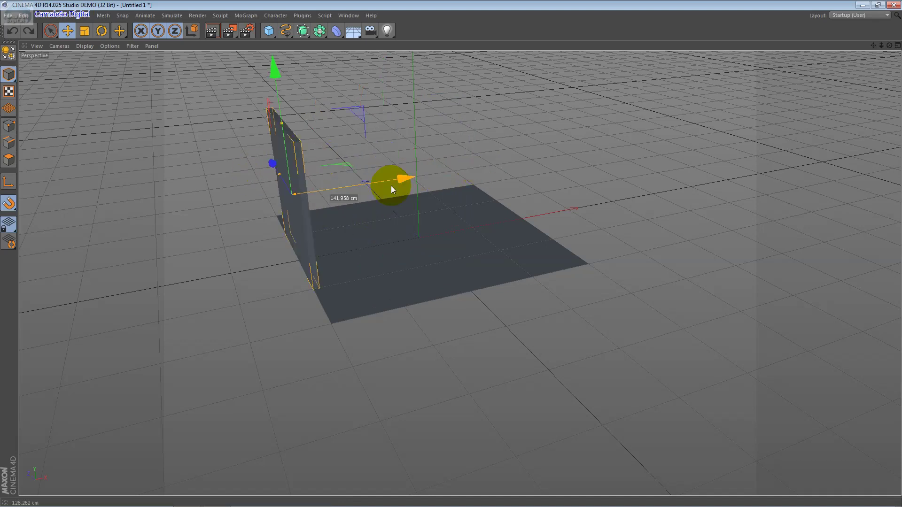
left_click_drag(416, 262, 412, 226, "alt")
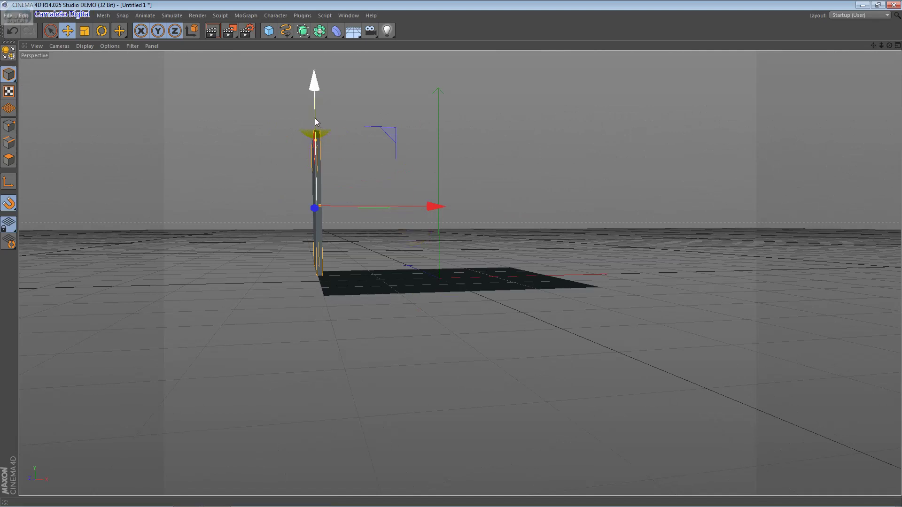
left_click_drag(318, 123, 323, 141)
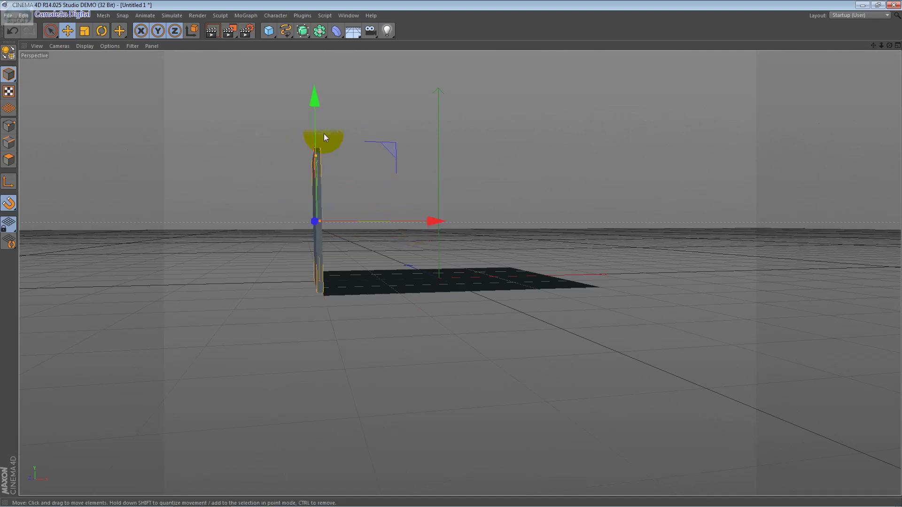
left_click_drag(377, 184, 328, 256, "alt")
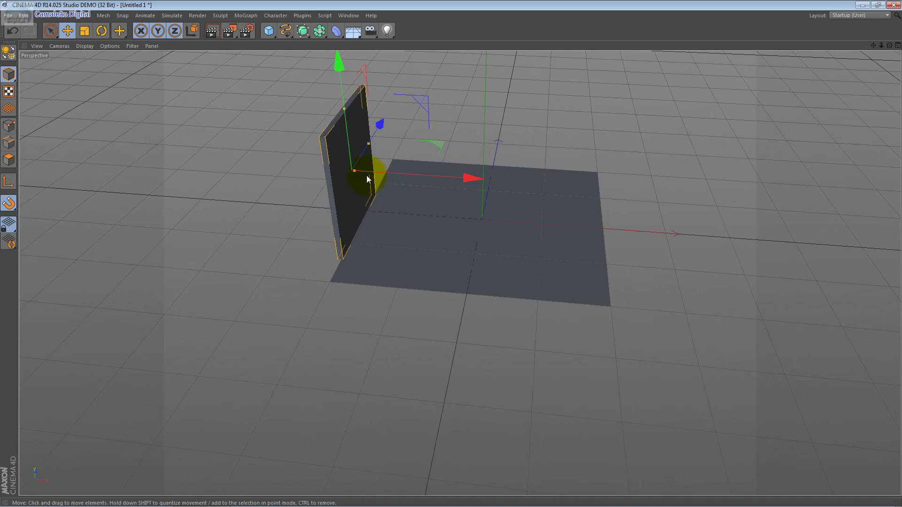
mouse_move(412, 176)
left_mouse_down()
mouse_move(424, 180)
mouse_move(364, 165)
mouse_move(368, 173)
left_mouse_up()
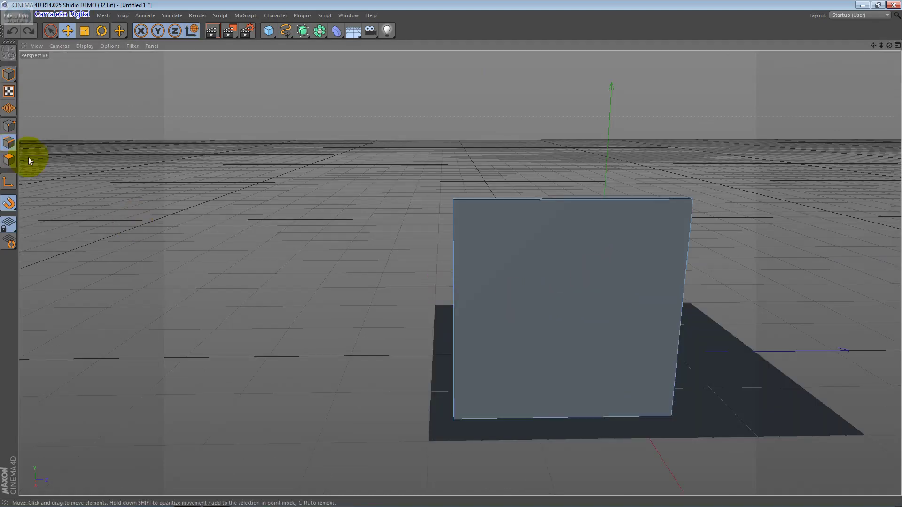
- In Points mode, select the wall's two bottom corner points and move them along Z and X
left_click(121, 14)
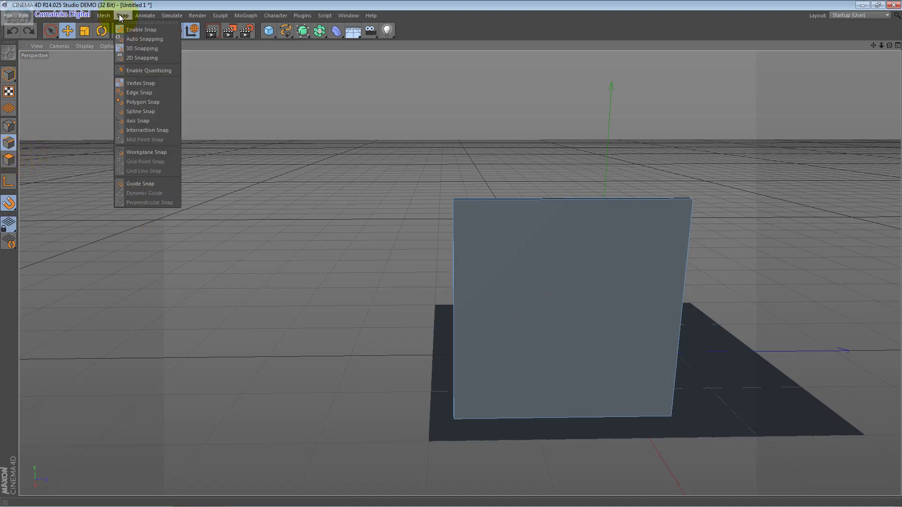
left_click(153, 86)
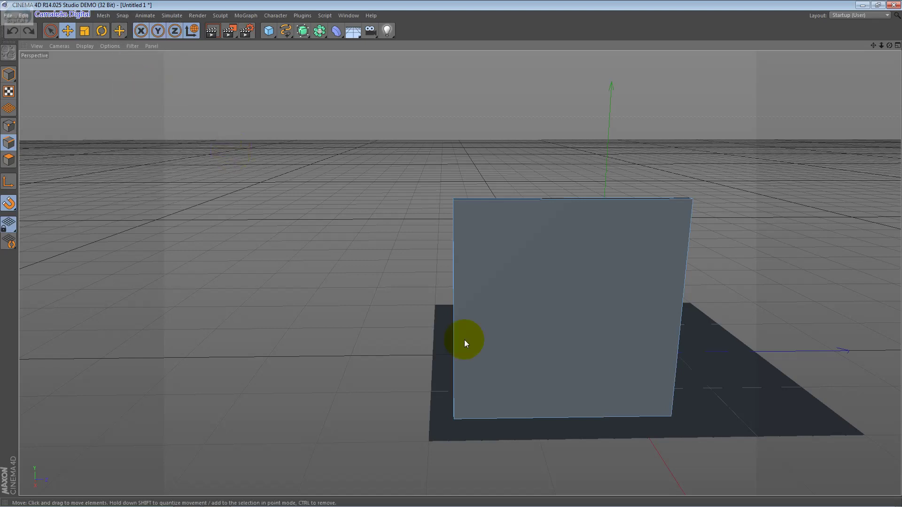
left_click(9, 126)
mouse_move(408, 397)
left_mouse_down("alt")
mouse_move(436, 405)
mouse_move(485, 399)
mouse_move(467, 413)
left_mouse_up("alt")
left_click(461, 417)
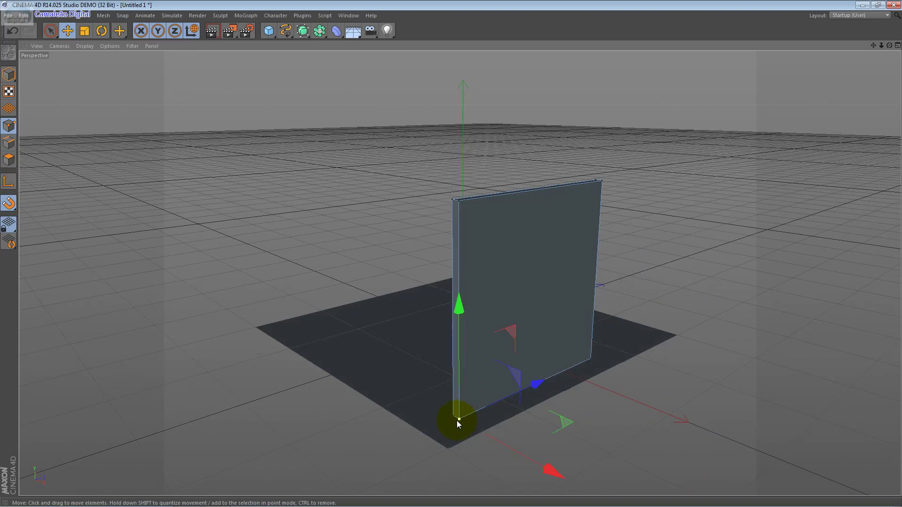
left_click(455, 418, "shift")
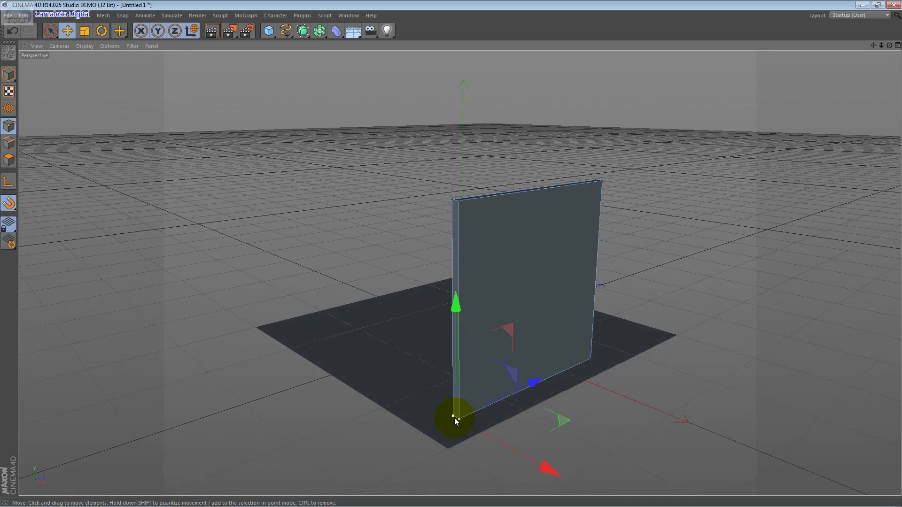
mouse_move(506, 398)
left_mouse_down()
mouse_move(467, 406)
mouse_move(490, 403)
mouse_move(388, 378)
mouse_move(439, 413)
mouse_move(460, 445)
left_mouse_up()
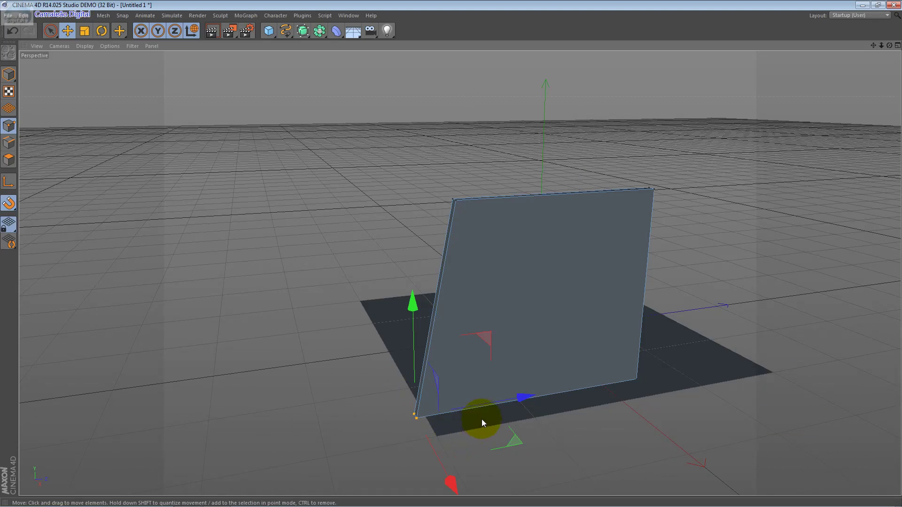
left_click_drag(485, 406, 600, 375)
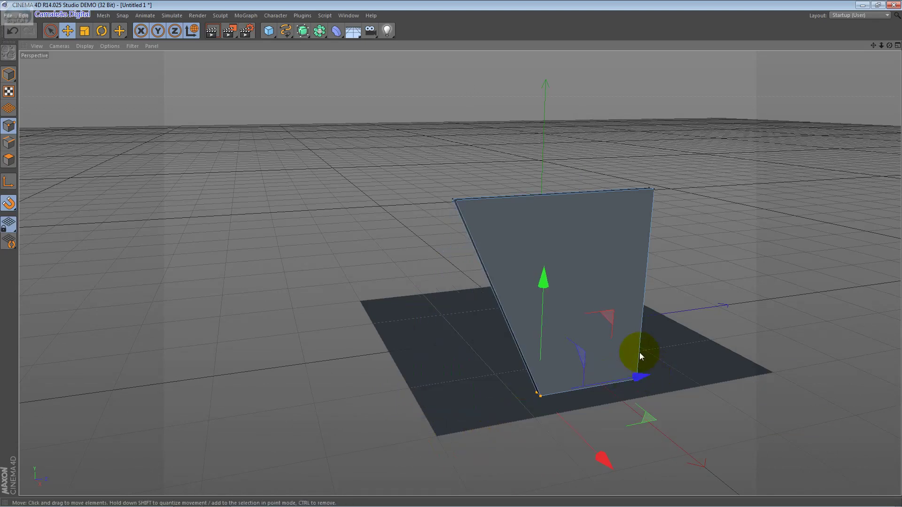
- Select a single bottom corner point and move it along Z to slant the wall
left_click(627, 367)
left_click(637, 379)
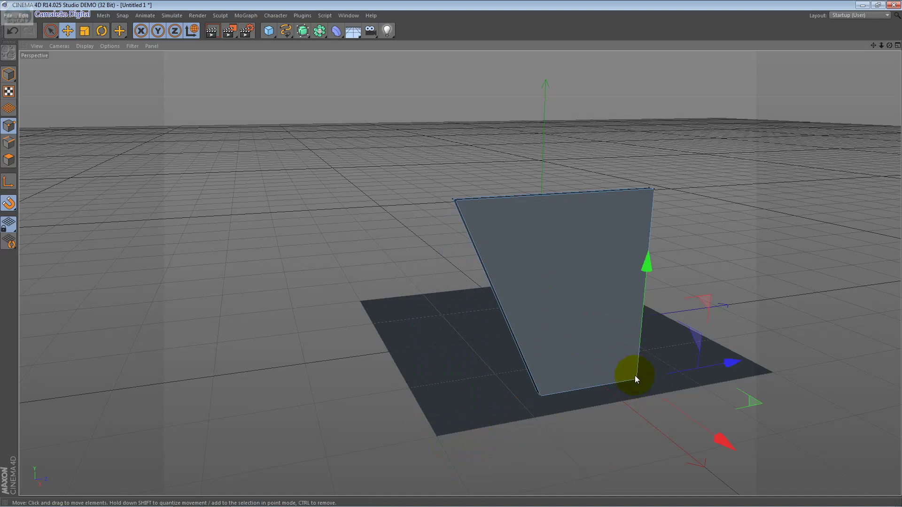
left_click_drag(664, 351, 476, 368, "alt")
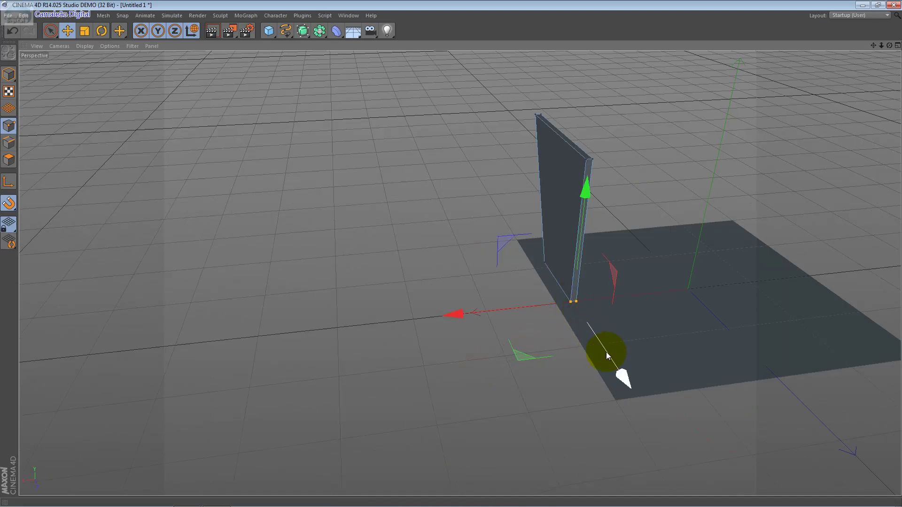
left_click_drag(615, 374, 586, 317)
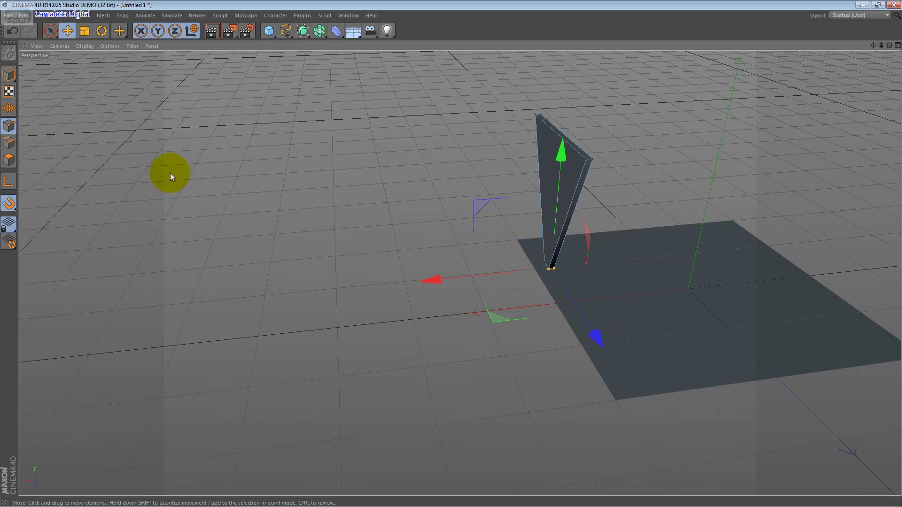
- In Model mode, move the tapered wall down and right, then lower it about 25 cm along Y
left_click(13, 82)
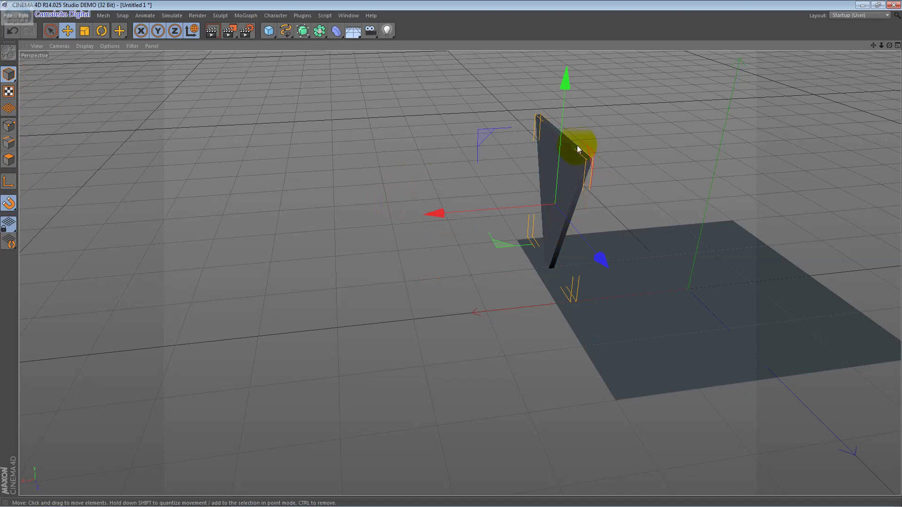
mouse_move(578, 147)
left_mouse_down()
mouse_move(670, 385)
mouse_move(769, 369)
left_mouse_up()
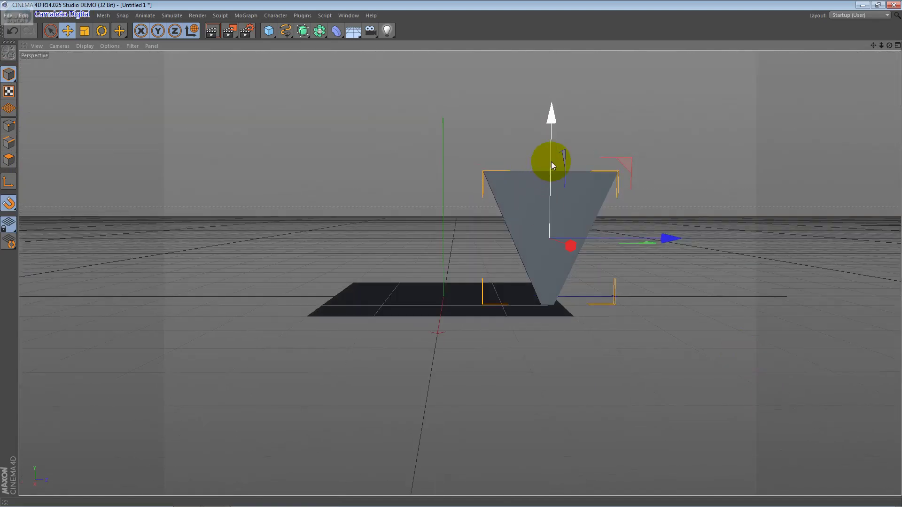
mouse_move(551, 163)
left_mouse_down()
mouse_move(551, 182)
mouse_move(550, 171)
mouse_move(477, 316)
mouse_move(350, 327)
mouse_move(315, 315)
left_mouse_up()
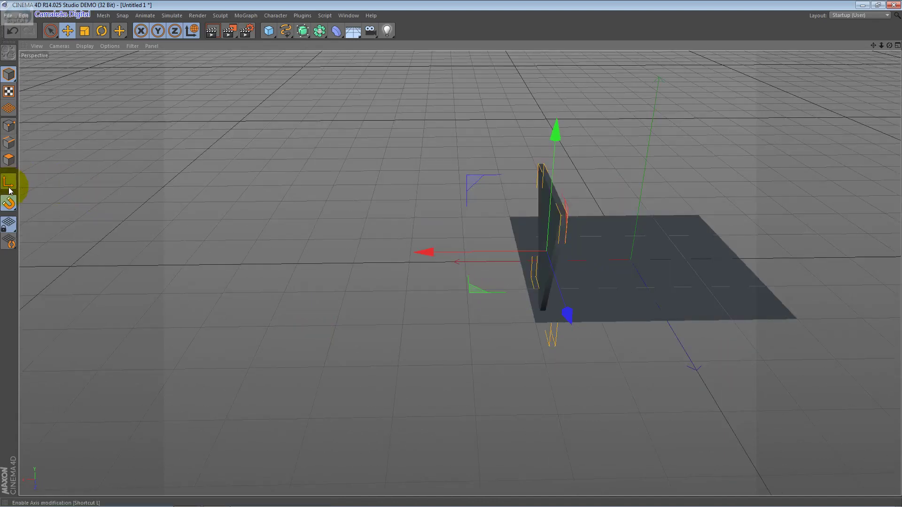
- In Edges mode, select one wall edge and move it along Z
left_click(9, 143)
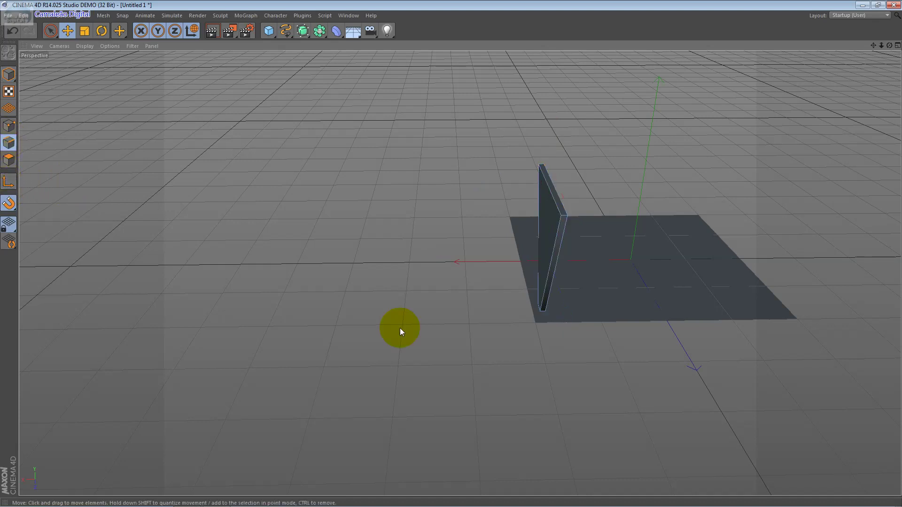
left_click(544, 311)
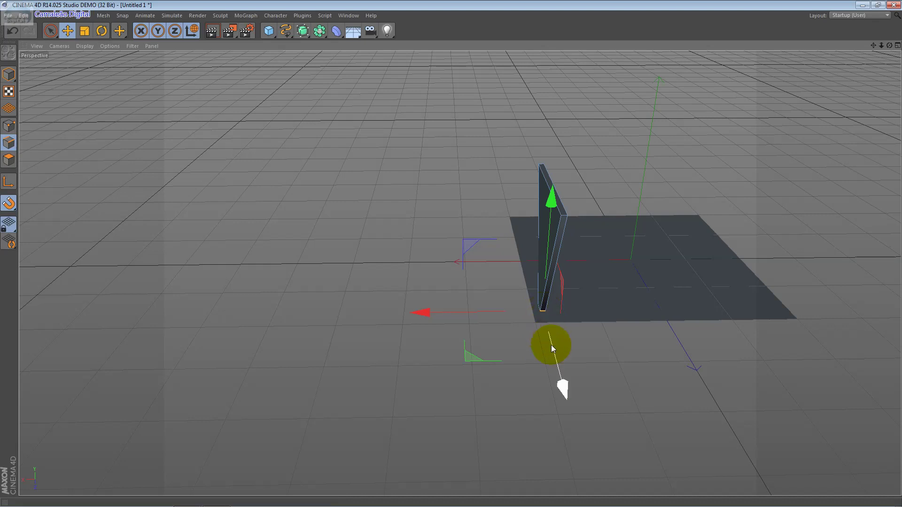
left_click_drag(551, 344, 546, 356)
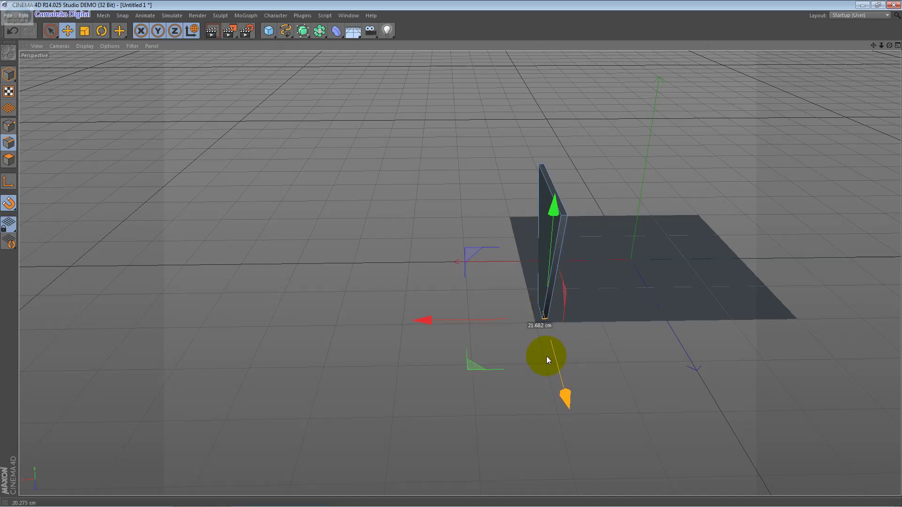
- Nudge the selected edge down along Y, then try moving the bottom vertex and undo it
scroll(551, 336, "up", 1)
scroll(550, 336, "up", 1)
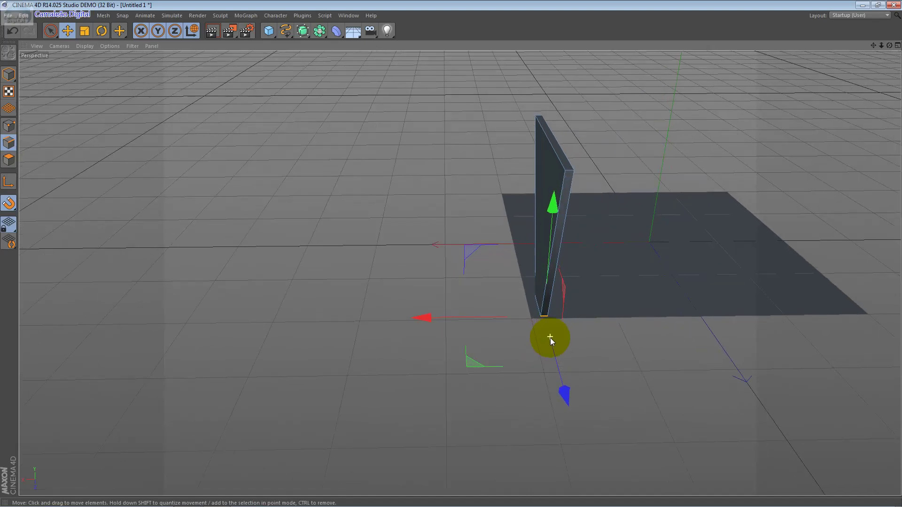
scroll(544, 337, "up", 1)
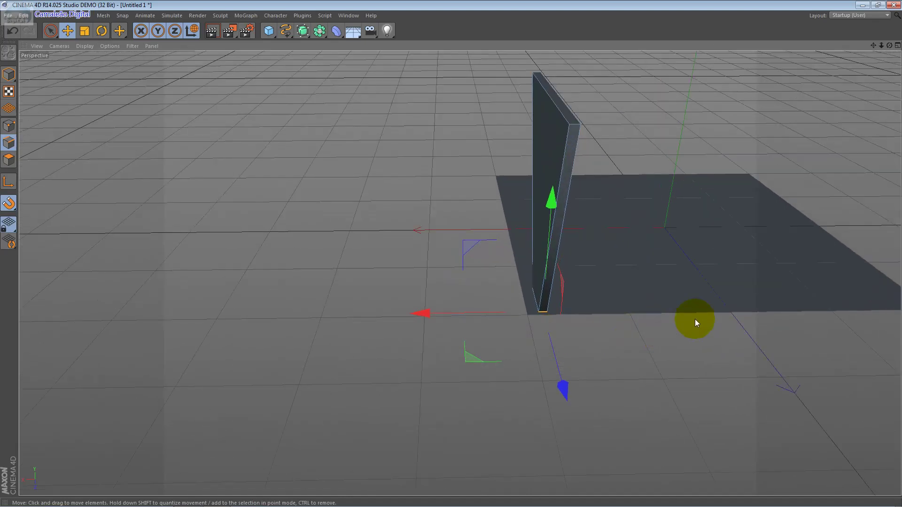
mouse_move(584, 348)
left_mouse_down("alt")
mouse_move(648, 353)
mouse_move(669, 315)
left_mouse_up("alt")
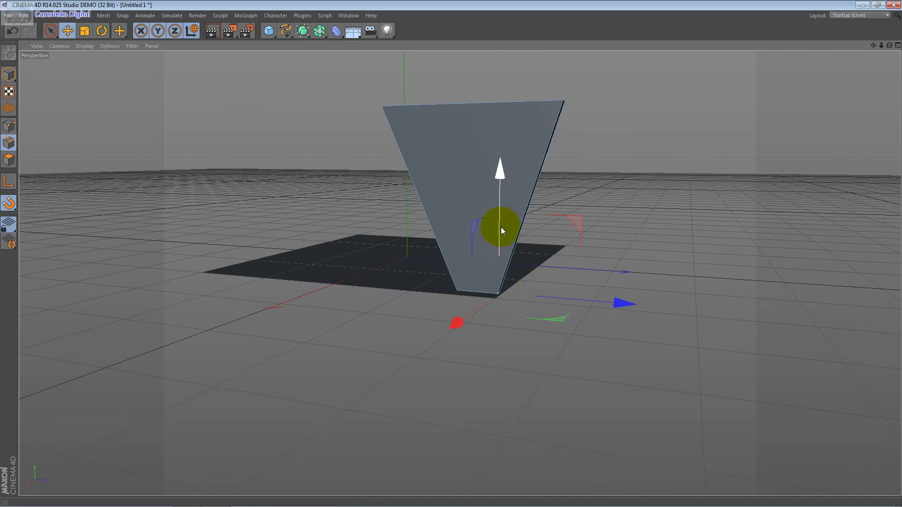
left_click_drag(500, 223, 499, 226)
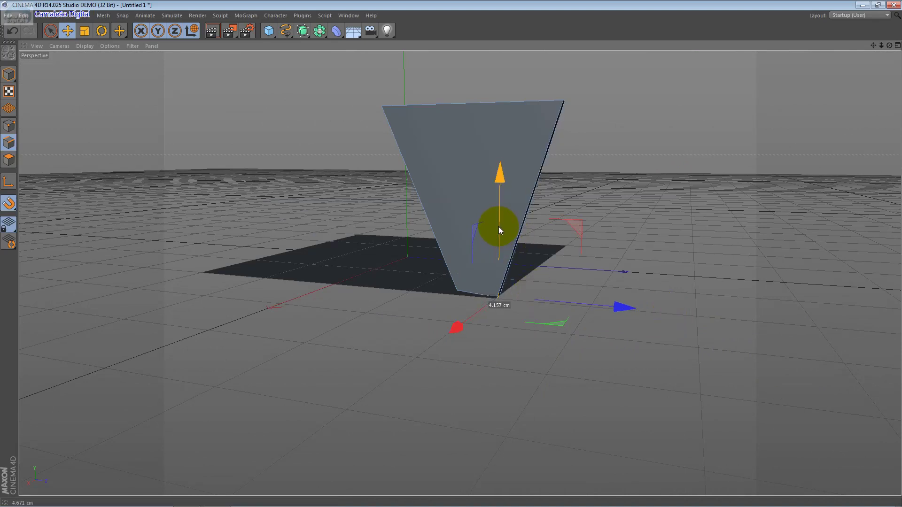
left_click_drag(498, 227, 499, 225)
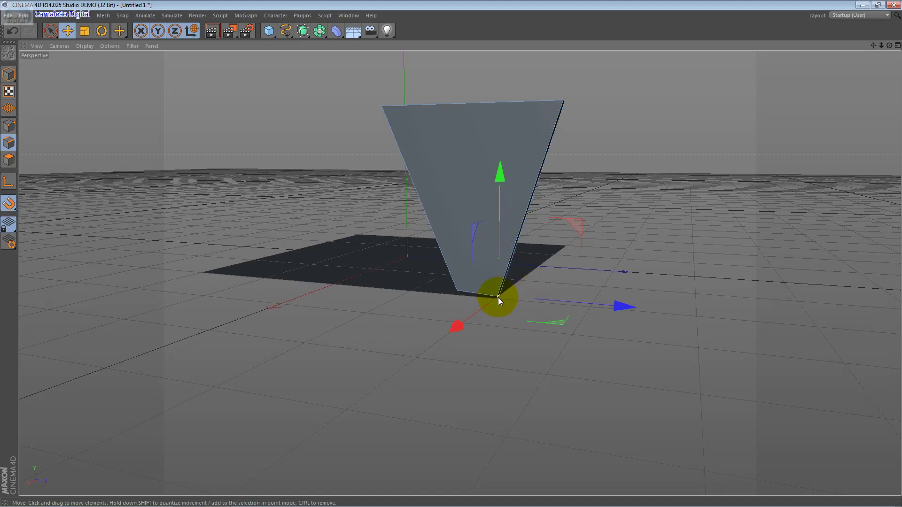
mouse_move(498, 297)
left_mouse_down()
mouse_move(474, 300)
mouse_move(495, 294)
left_mouse_up()
key("ctrl+z")
key("ctrl+z")
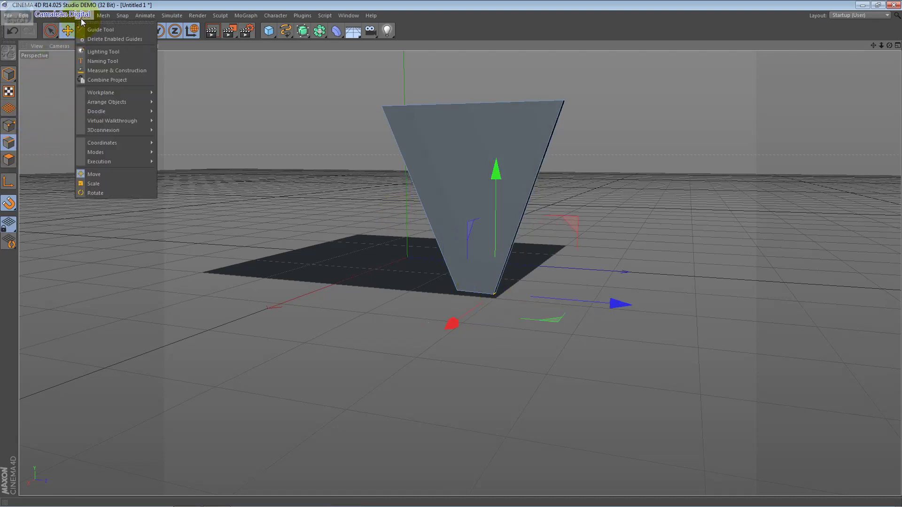
- Turn on vertex snapping and snap the wall's bottom vertex onto a plane vertex
left_click(122, 15)
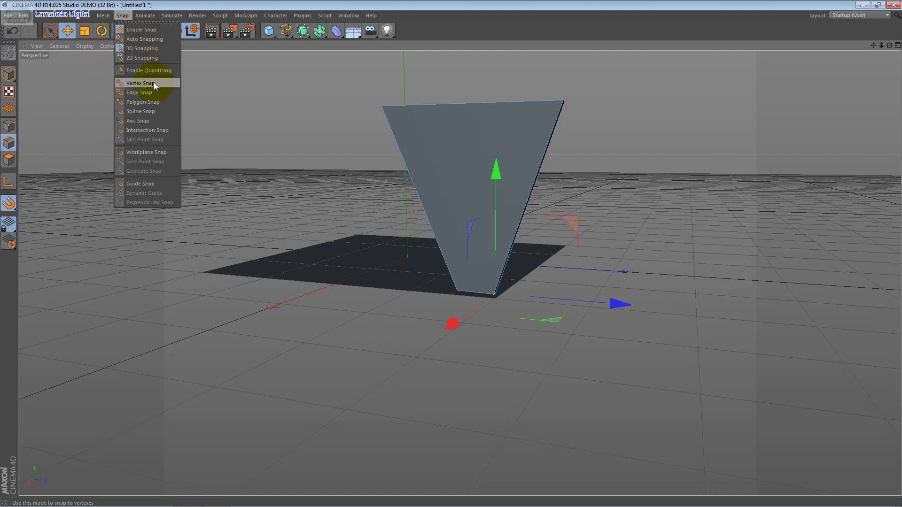
left_click(153, 82)
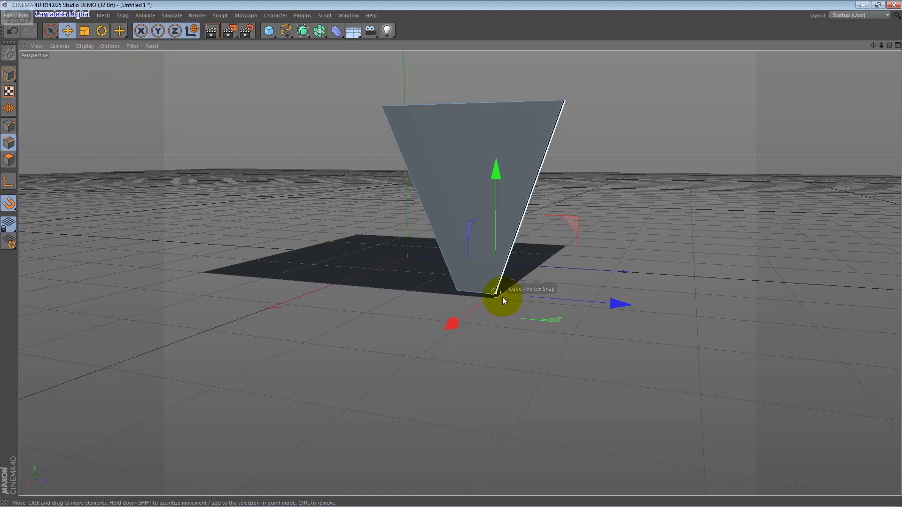
left_click(10, 118)
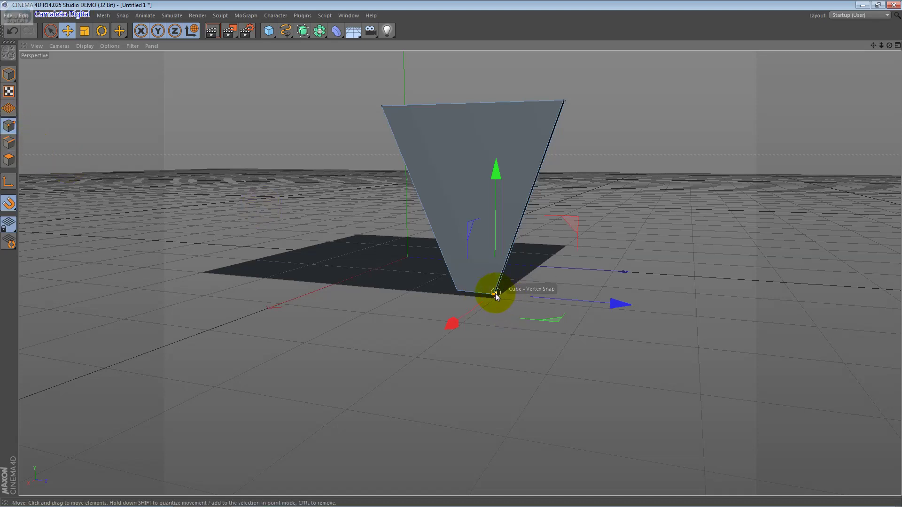
mouse_move(496, 295)
left_mouse_down()
mouse_move(210, 271)
mouse_move(366, 318)
left_mouse_up()
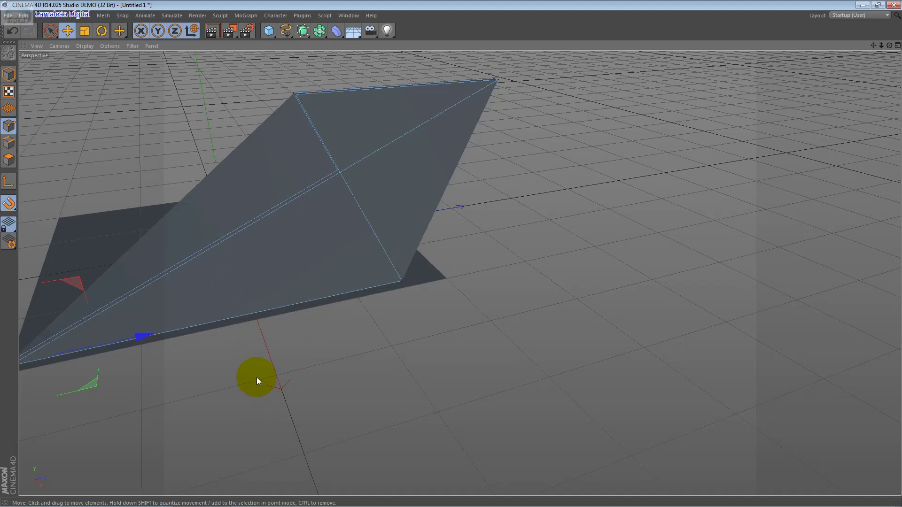
- Snap another corner vertex onto a plane vertex, then undo that point move
scroll(257, 377, "down", 3)
scroll(257, 377, "down", 3)
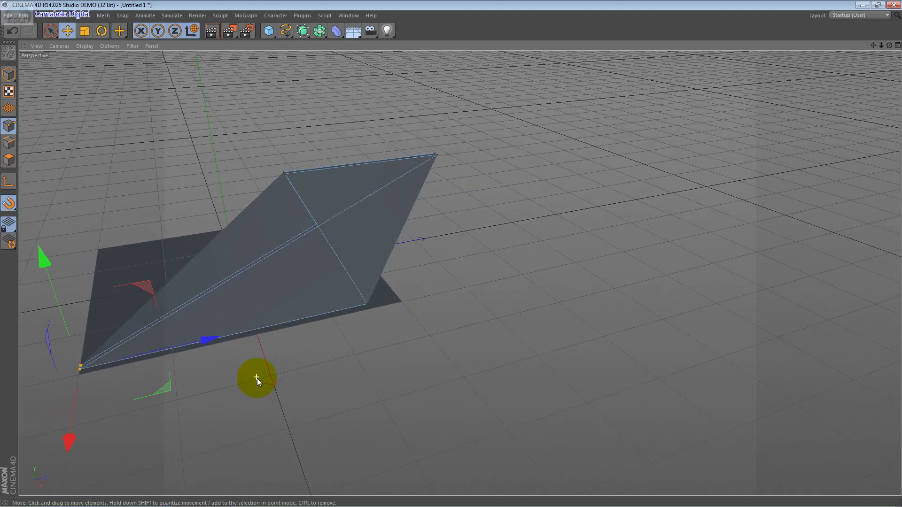
scroll(230, 383, "up", 2)
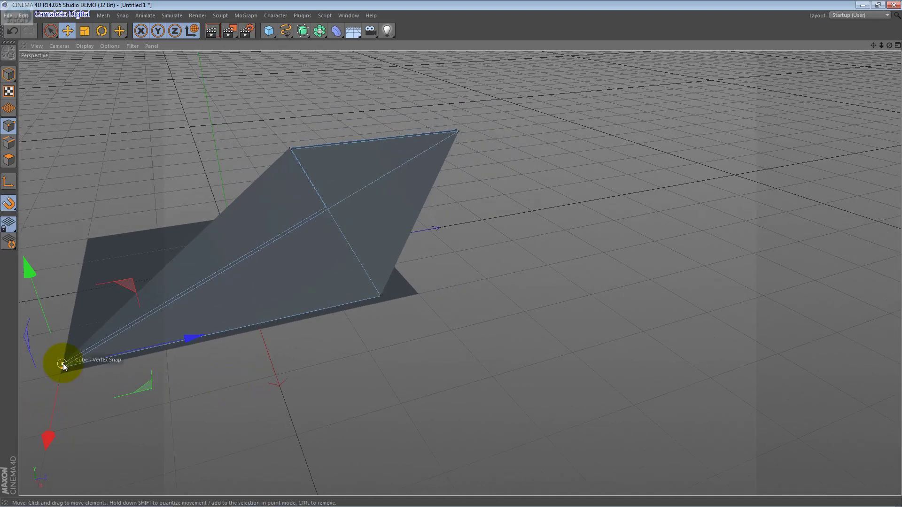
mouse_move(61, 369)
left_mouse_down()
mouse_move(69, 360)
mouse_move(61, 375)
left_mouse_up()
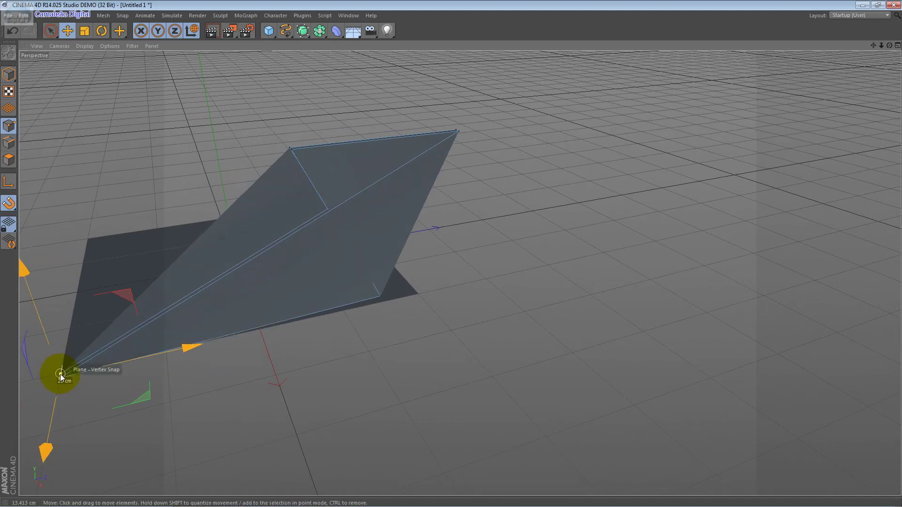
scroll(237, 322, "up", 4)
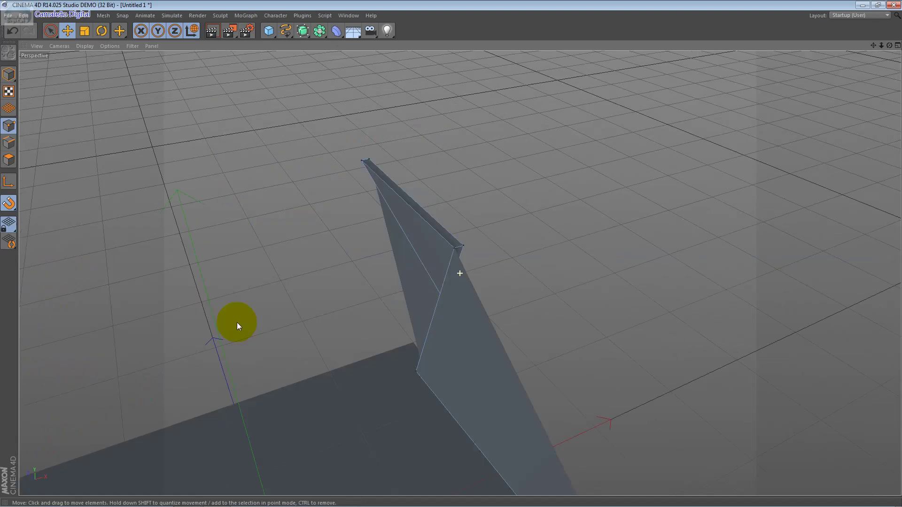
scroll(237, 322, "up", 1)
scroll(237, 322, "down", 2)
scroll(237, 322, "down", 1)
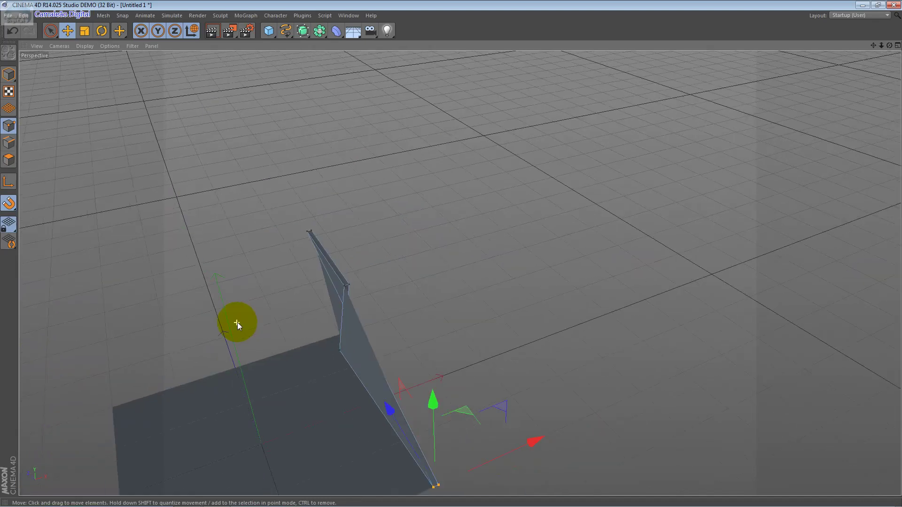
key("ctrl+z")
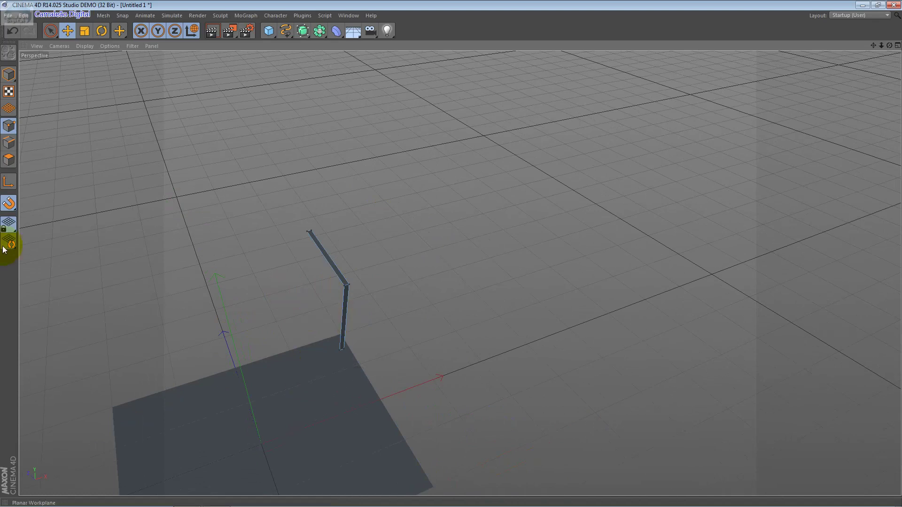
- Delete the thin edge object and add a Pyramid primitive at the origin on the plane
left_click(9, 75)
key("Delete")
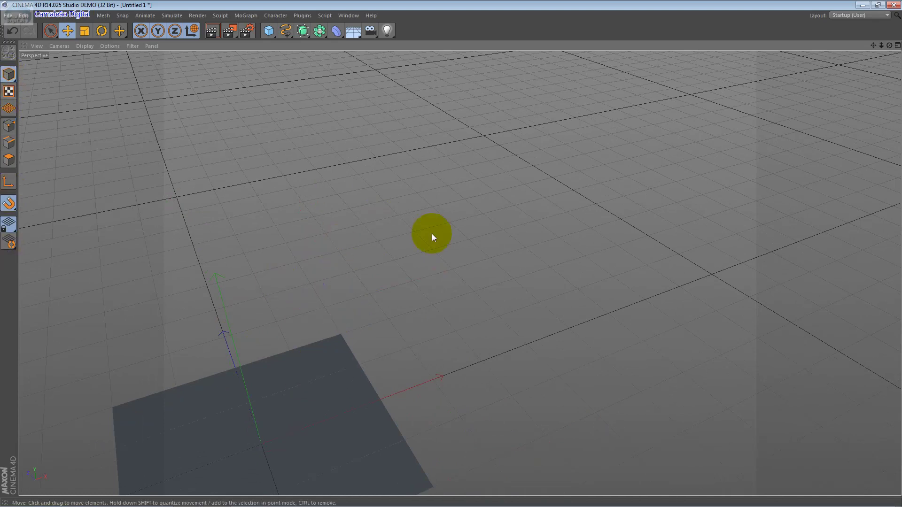
right_click(408, 256)
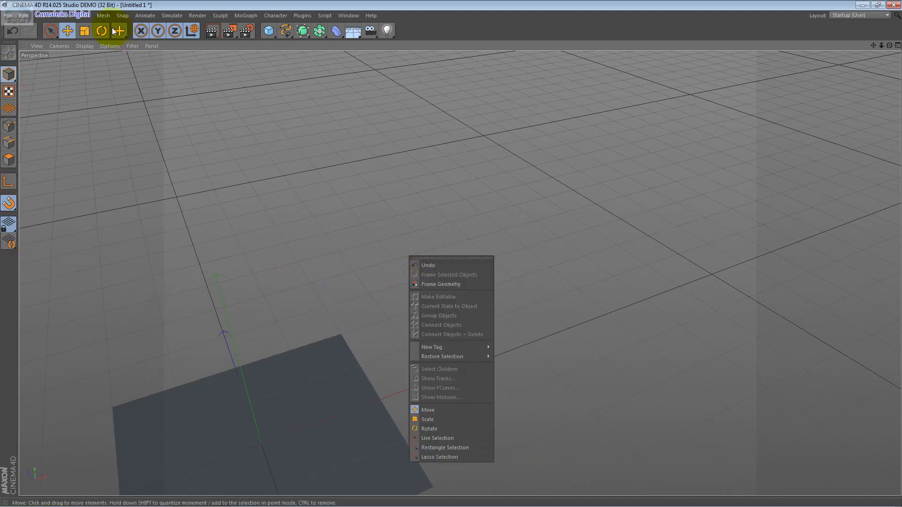
mouse_move(261, 34)
left_mouse_down()
mouse_move(293, 78)
mouse_move(291, 92)
left_mouse_up()
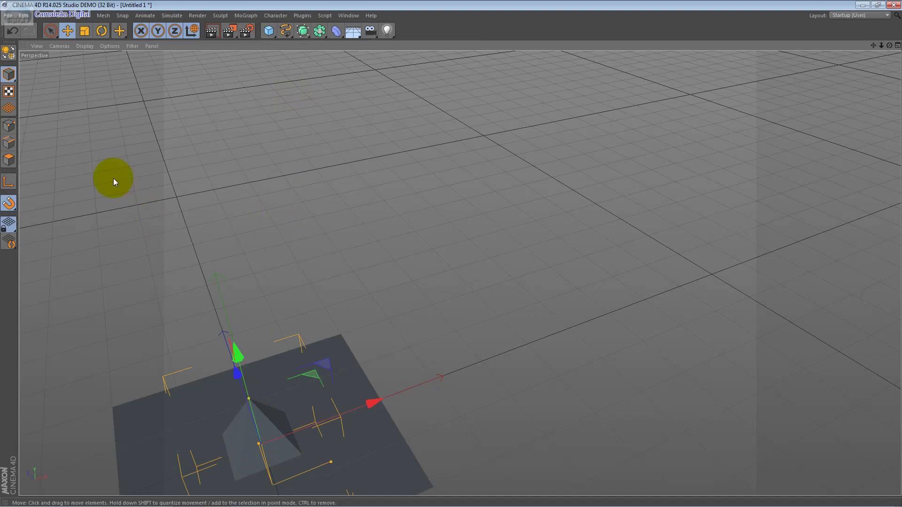
left_click(65, 16)
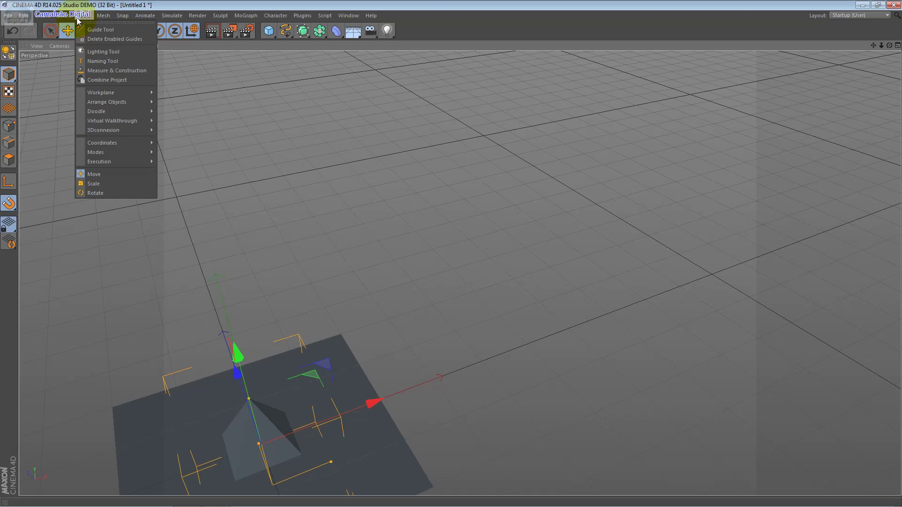
mouse_move(122, 15)
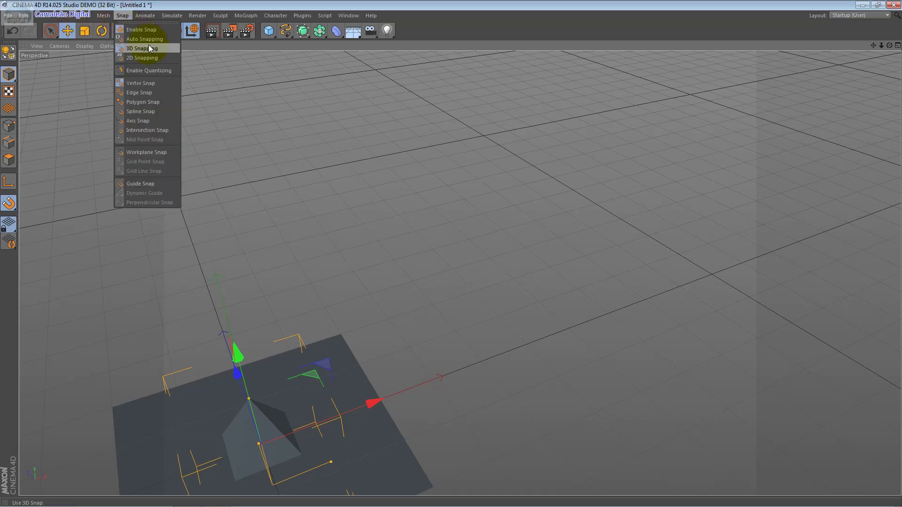
- Turn on 3D Snapping and Enable Snap
left_click(149, 45)
left_click(122, 15)
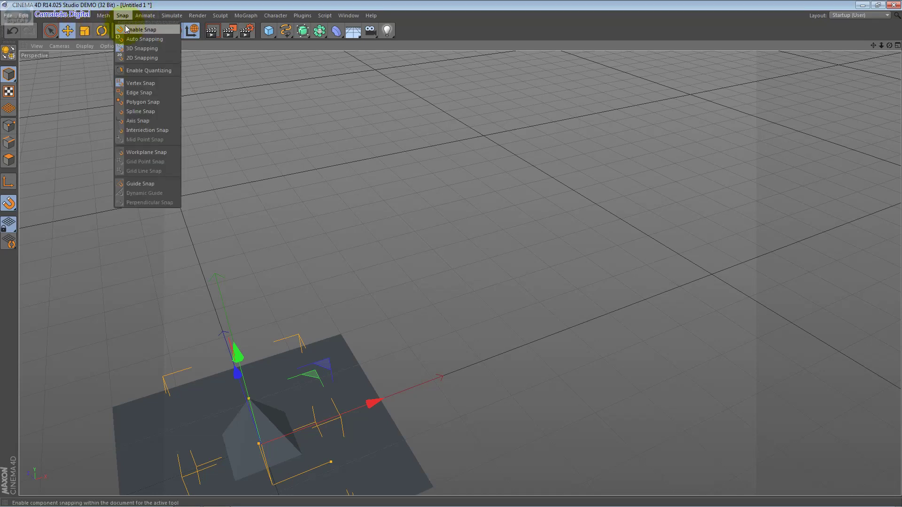
left_click(167, 96)
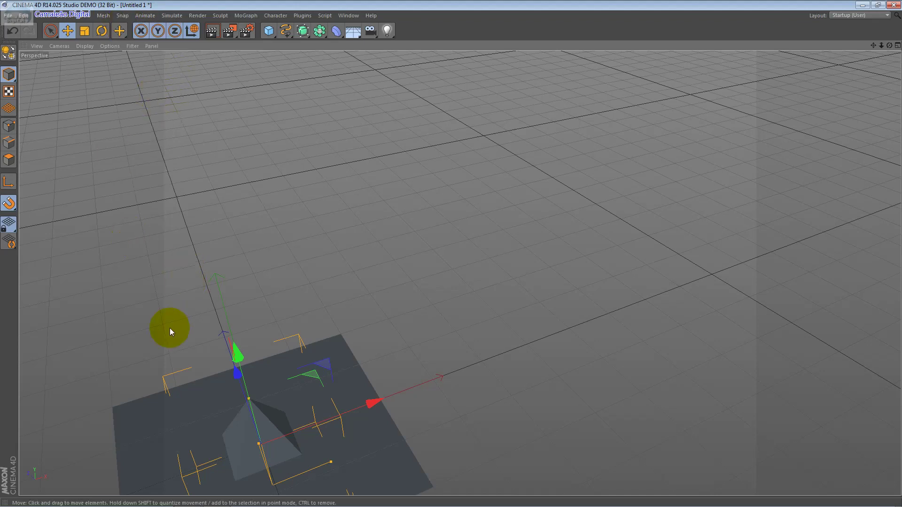
- In Polygons mode, raise the pyramid along its Y axis with snapping
left_click(9, 142)
mouse_move(382, 386)
left_mouse_down("alt")
mouse_move(374, 432)
mouse_move(312, 438)
mouse_move(358, 378)
left_mouse_up("alt")
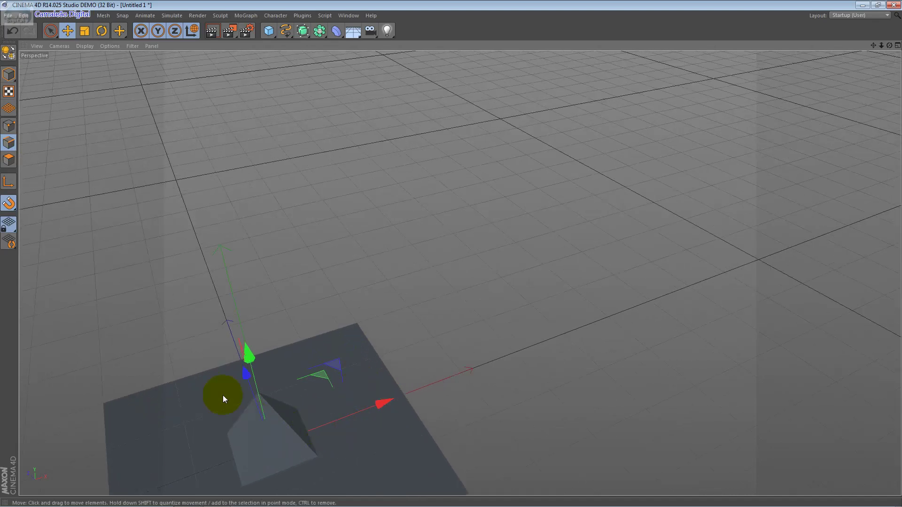
left_click_drag(339, 309, 334, 398)
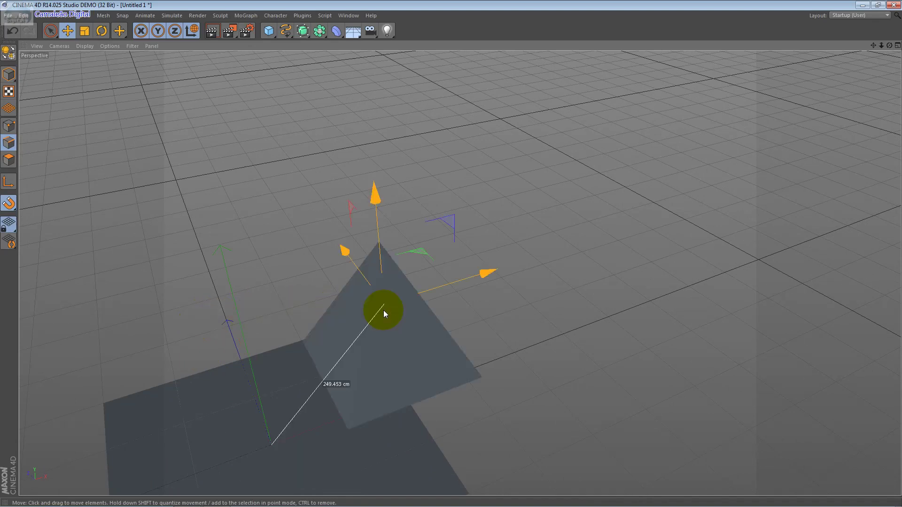
key("ctrl+z")
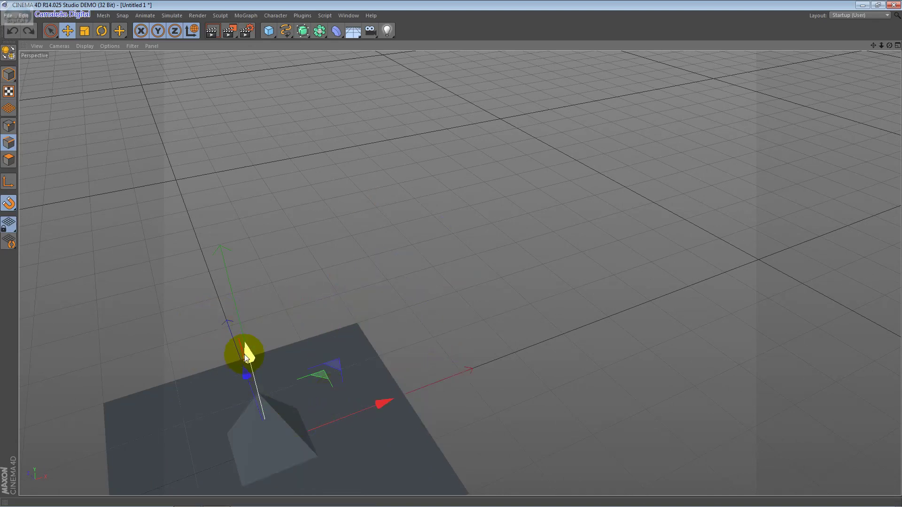
mouse_move(246, 355)
left_mouse_down()
mouse_move(223, 295)
mouse_move(203, 284)
left_mouse_up()
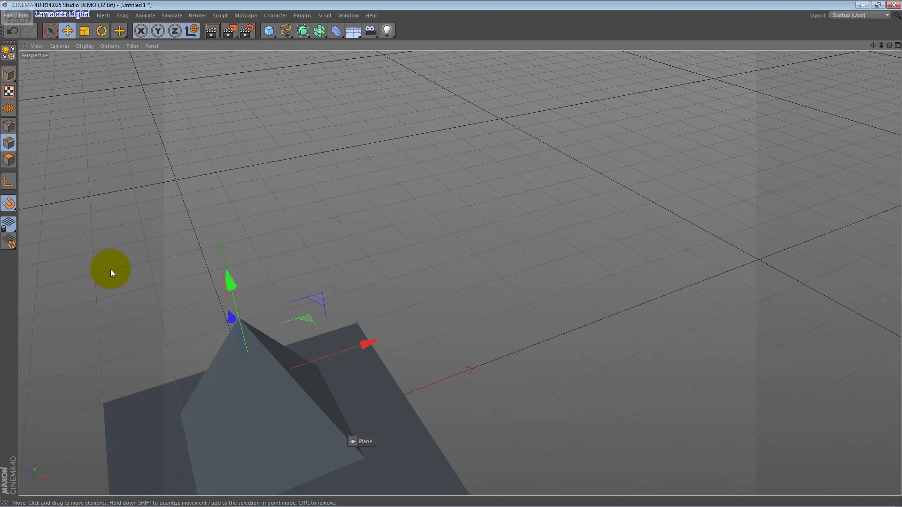
- Enable Edge Snap and move the pyramid toward the plane's front corner
left_click(121, 15)
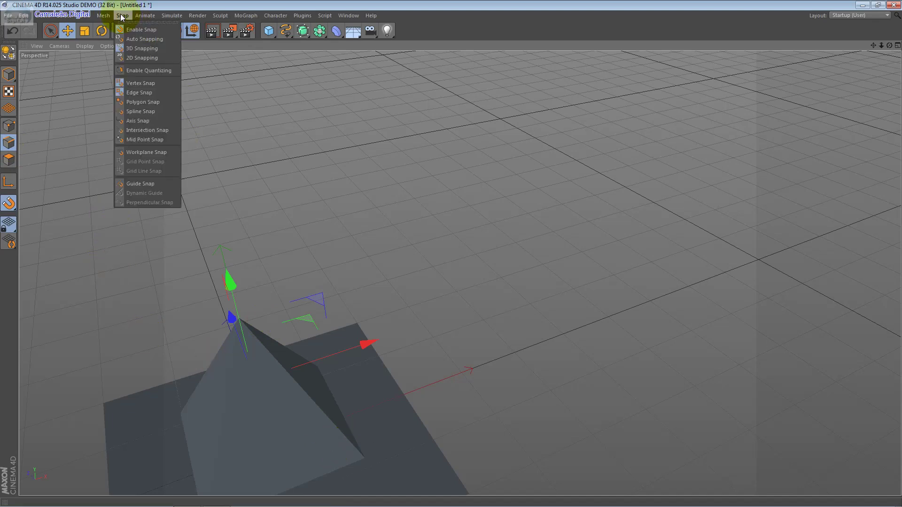
left_click(165, 94)
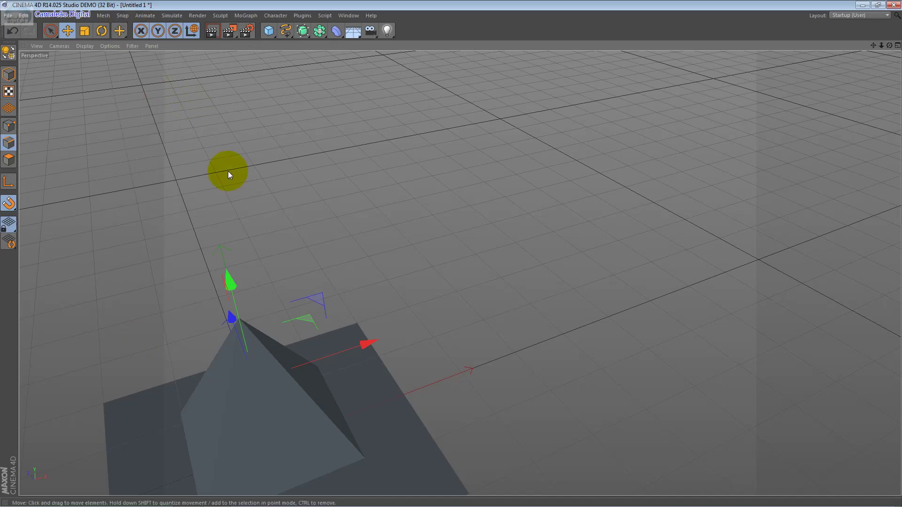
left_click_drag(348, 457, 342, 422)
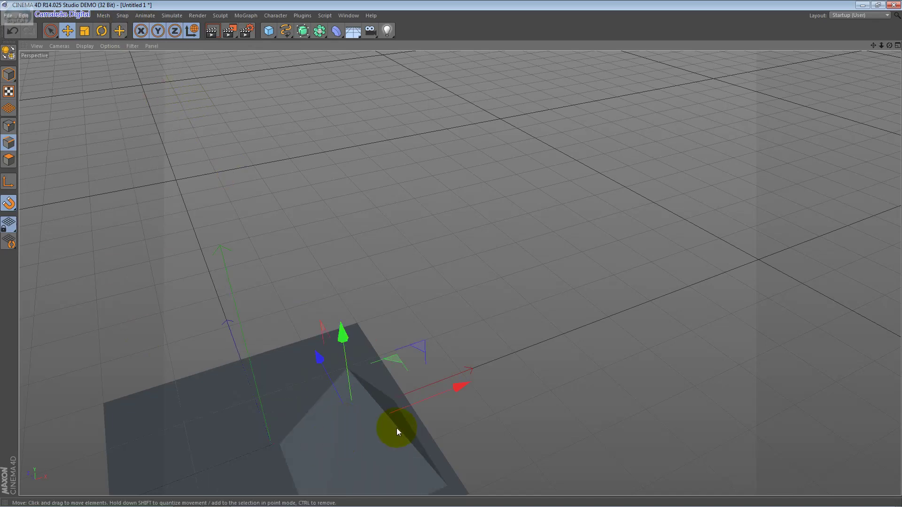
- Snap the pyramid about 29.7 cm up onto a plane vertex and show its Attributes
left_click_drag(397, 428, 397, 428, "alt")
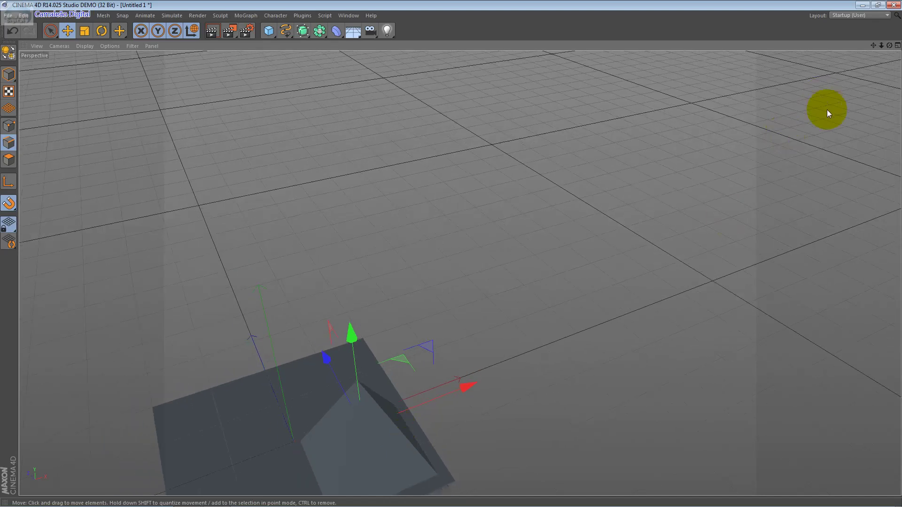
left_click_drag(873, 45, 865, 33)
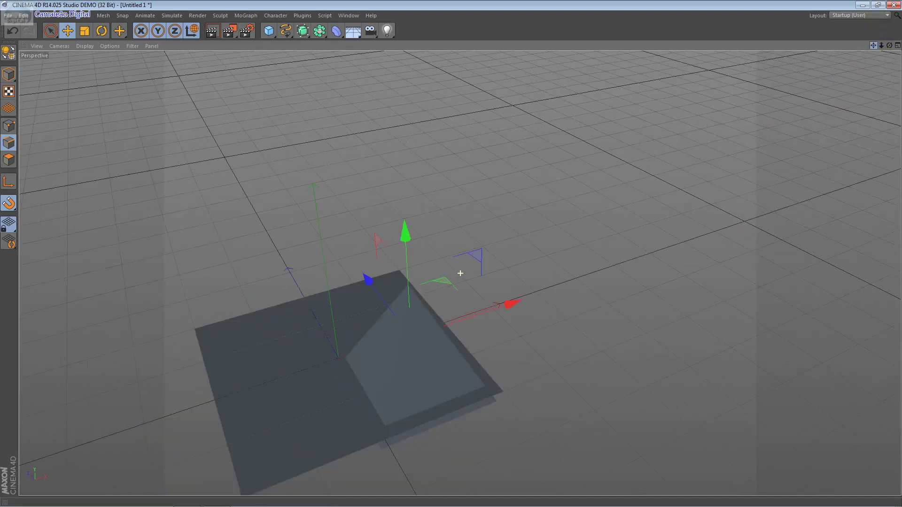
left_click_drag(460, 273, 459, 268)
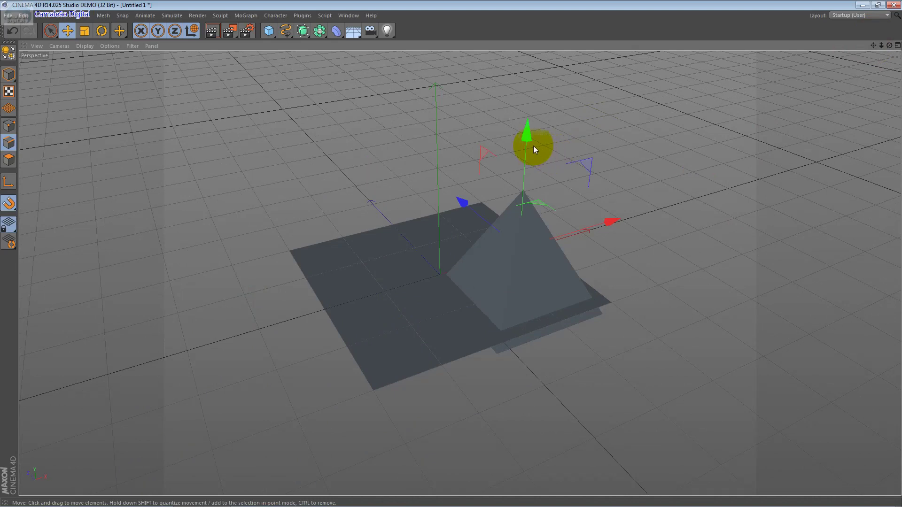
left_click_drag(534, 150, 524, 128)
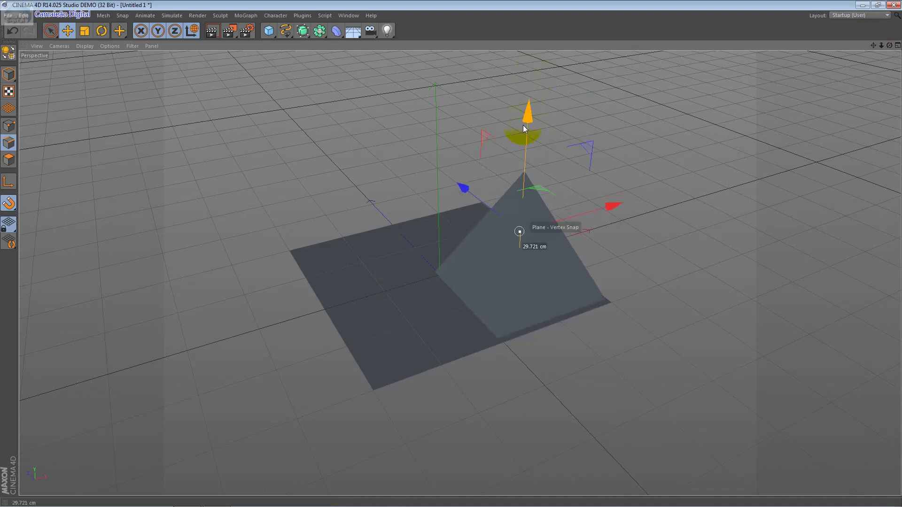
left_click(548, 307)
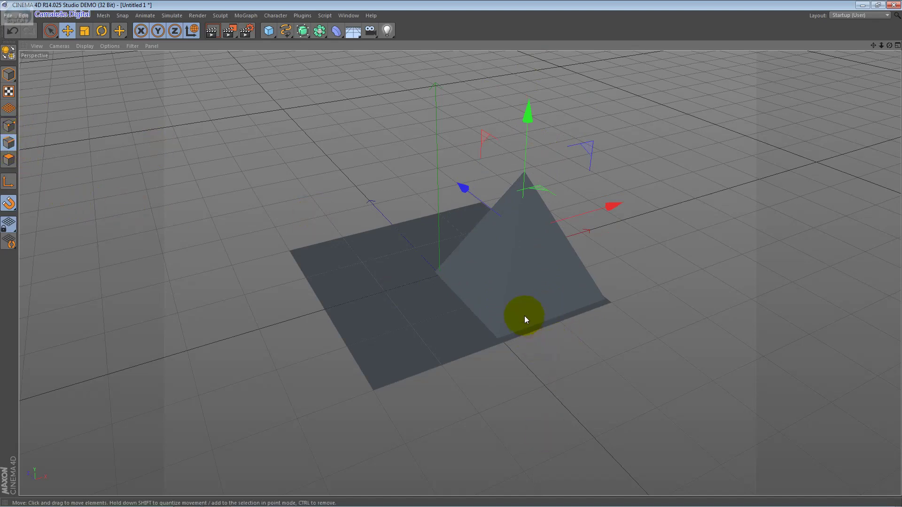
key("shift+F5")
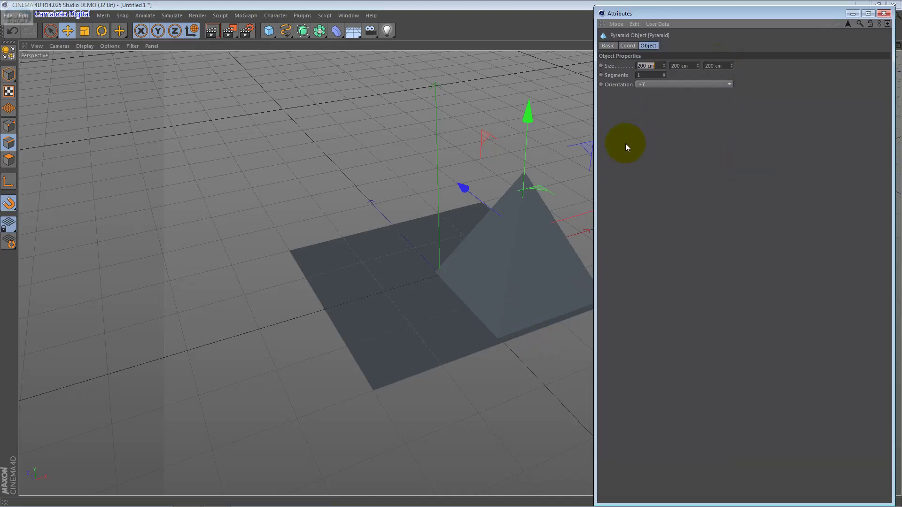
- Narrow the Attributes window, look down onto the plane, and lift the pyramid slightly
left_click_drag(595, 160, 725, 156)
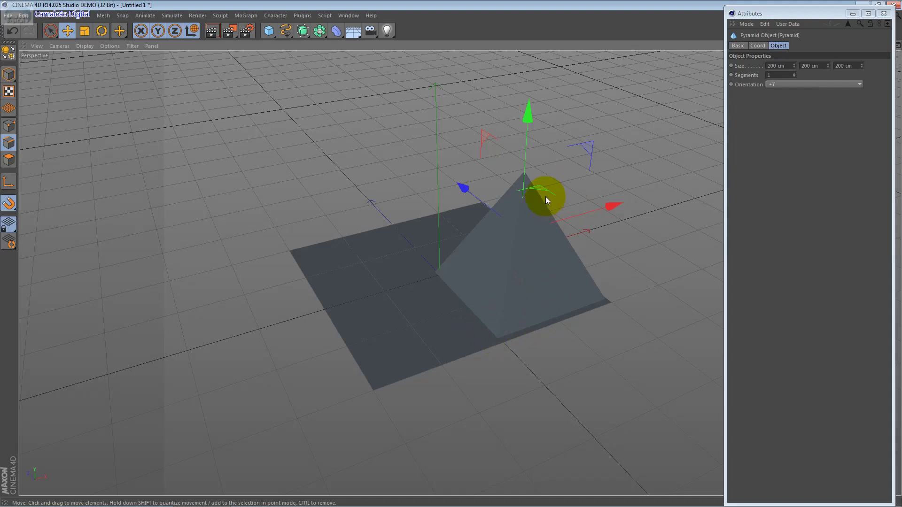
left_click_drag(545, 196, 436, 189, "alt")
left_click(502, 402)
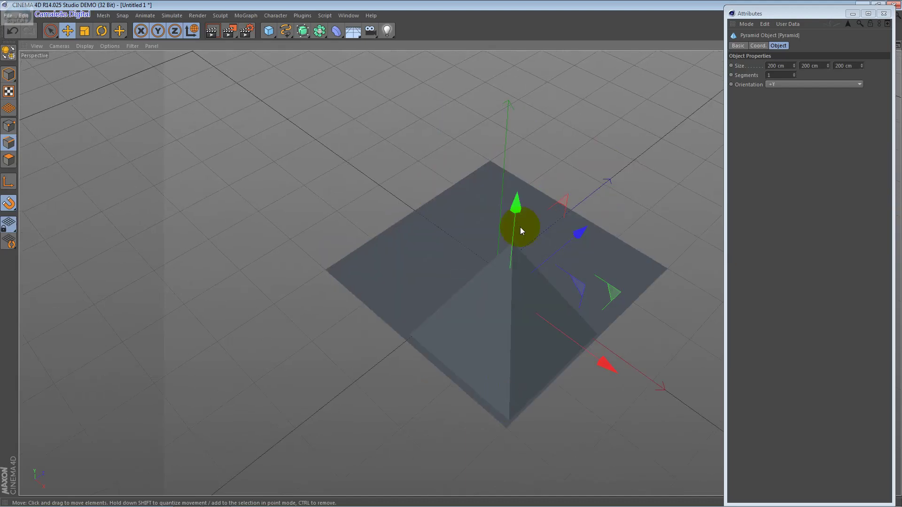
left_click_drag(521, 231, 512, 219)
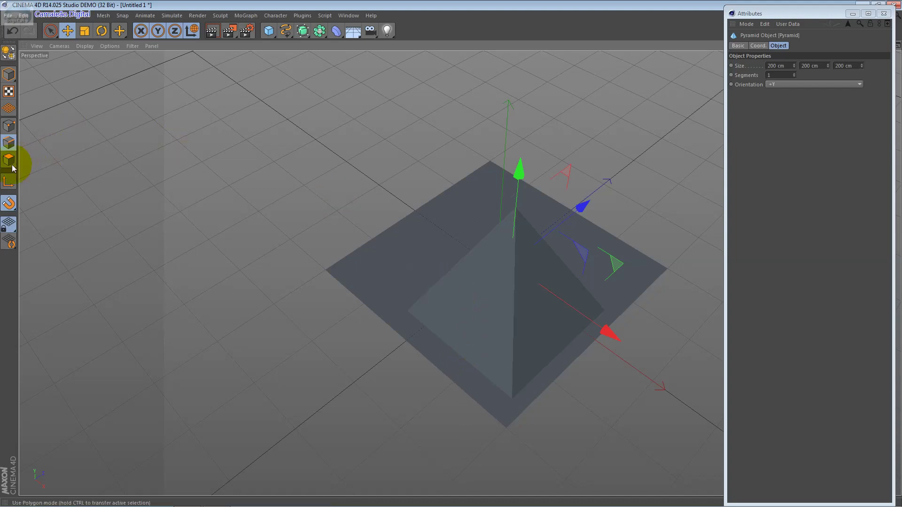
left_click(172, 133)
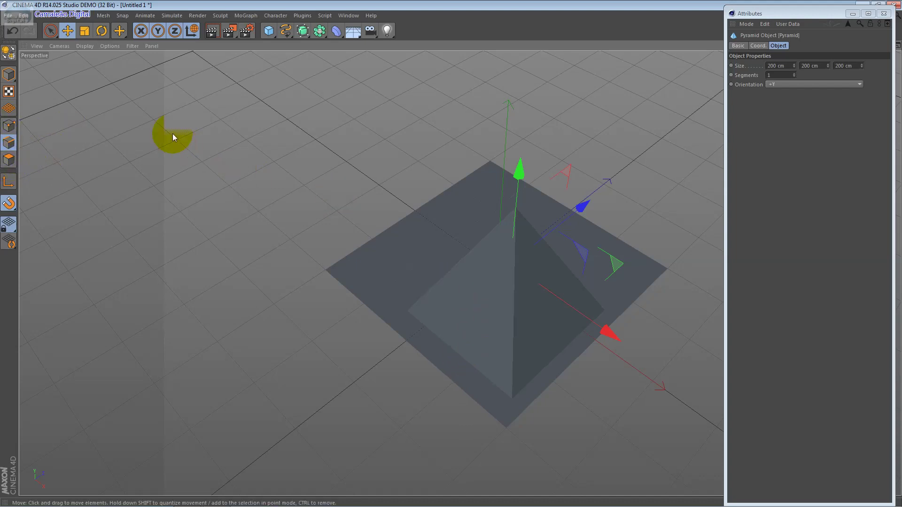
left_click(9, 127)
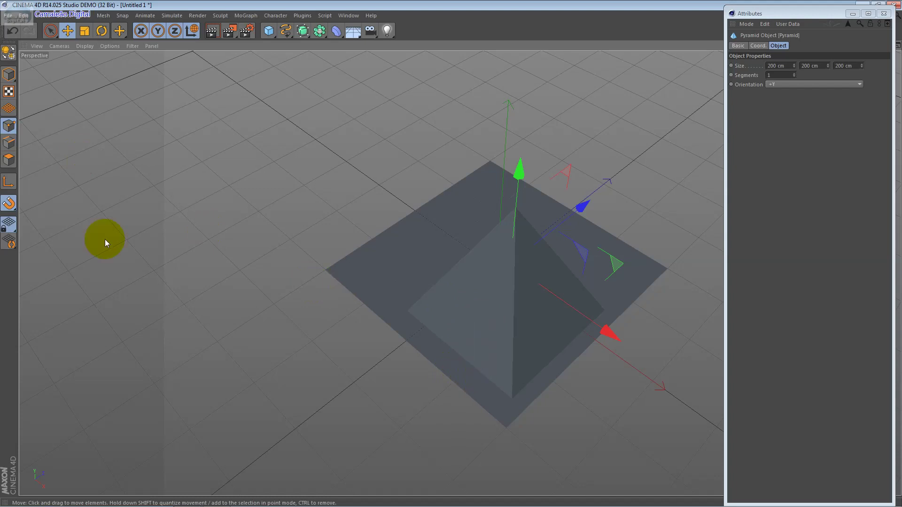
- Make the pyramid editable and vertex-snap its bottom-left edge onto a plane point
left_click(9, 54)
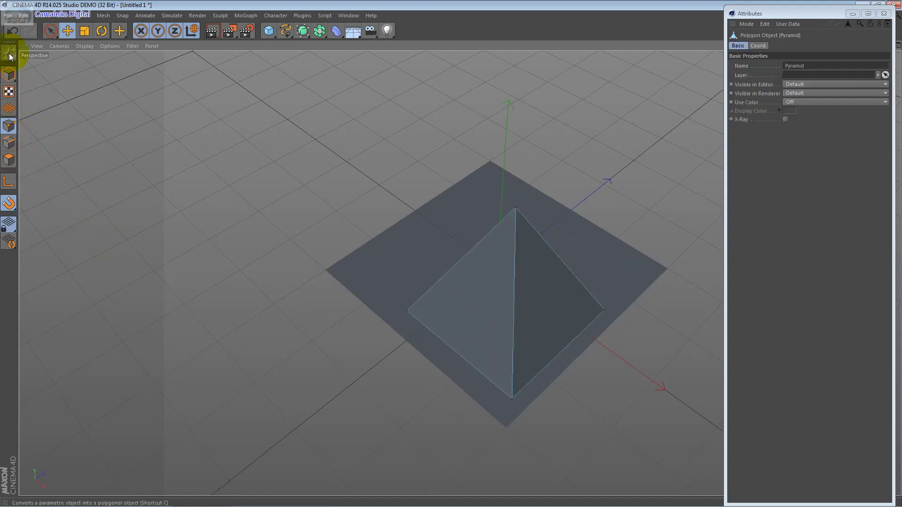
left_click(9, 144)
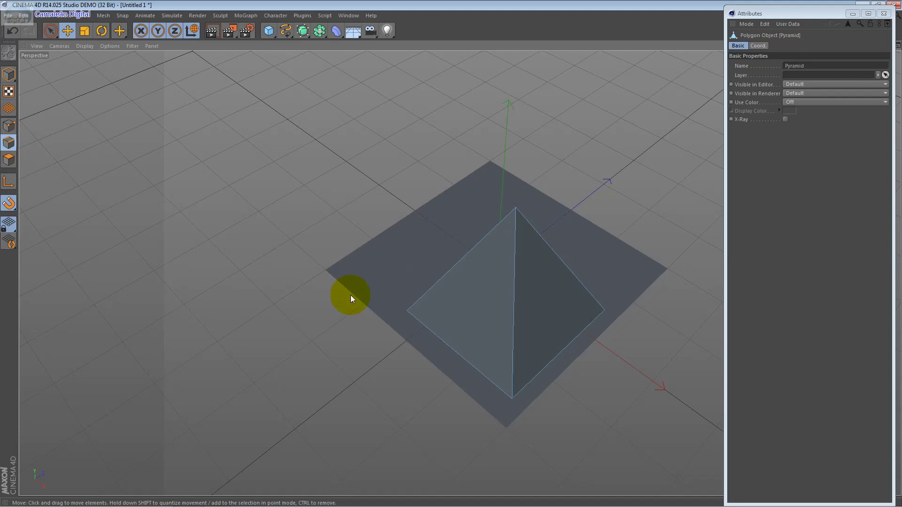
left_click(468, 360)
mouse_move(466, 363)
left_mouse_down()
mouse_move(445, 377)
mouse_move(453, 385)
mouse_move(421, 301)
mouse_move(461, 345)
left_mouse_up()
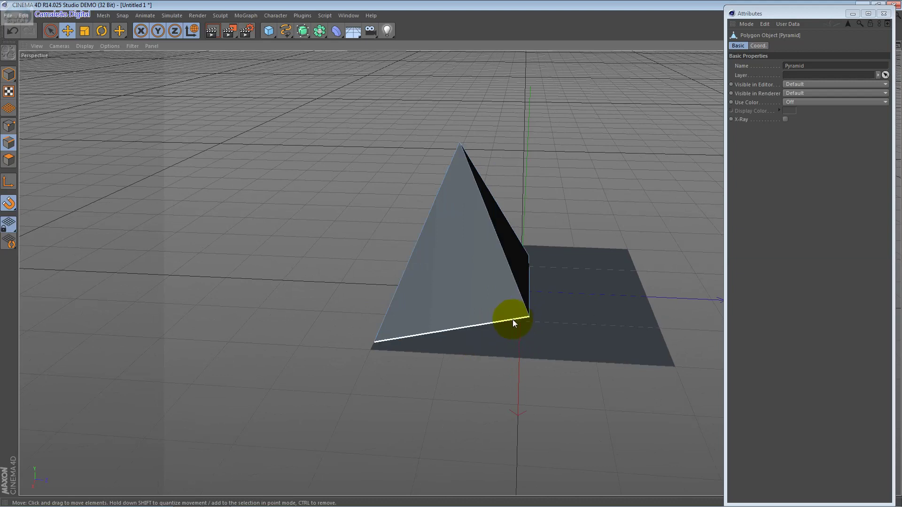
mouse_move(514, 322)
left_mouse_down()
mouse_move(477, 346)
mouse_move(450, 341)
mouse_move(453, 328)
mouse_move(475, 326)
left_mouse_up()
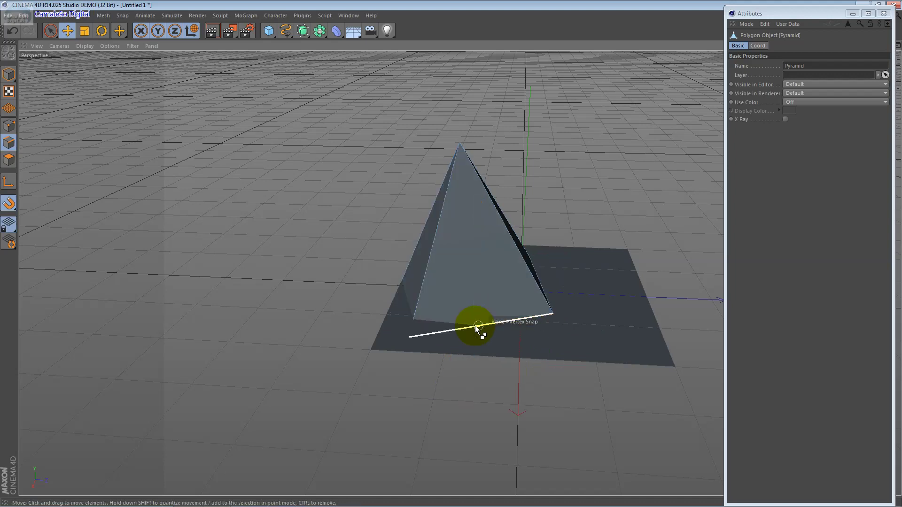
key("ctrl+z")
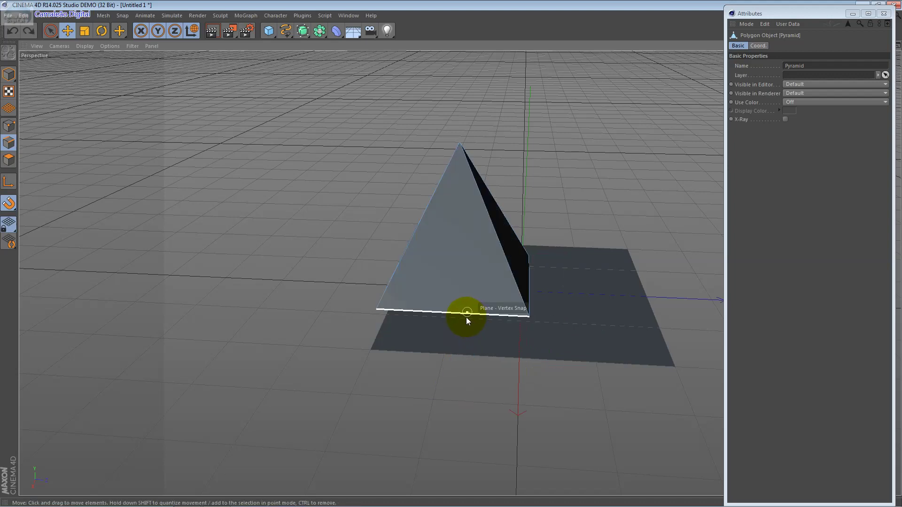
- In Points mode, drag two pyramid base corners outward, down-left and lower-right
left_click(122, 16)
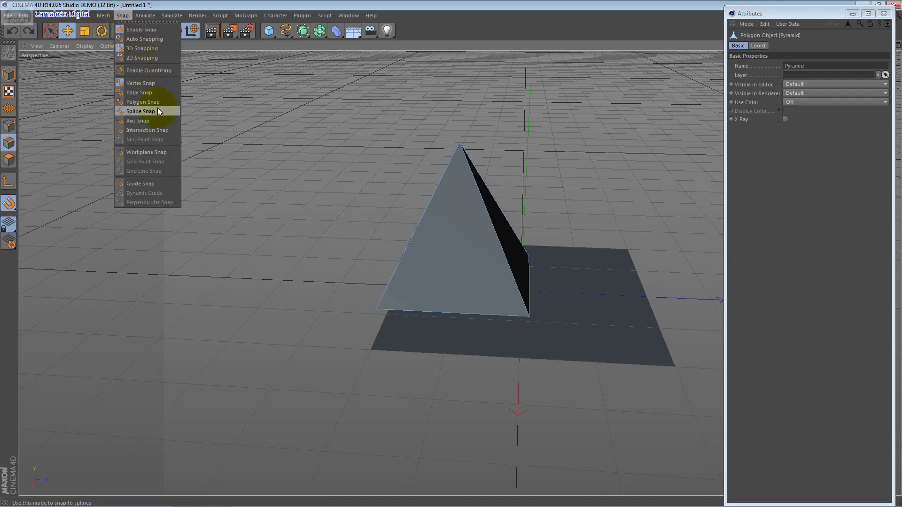
left_click(161, 82)
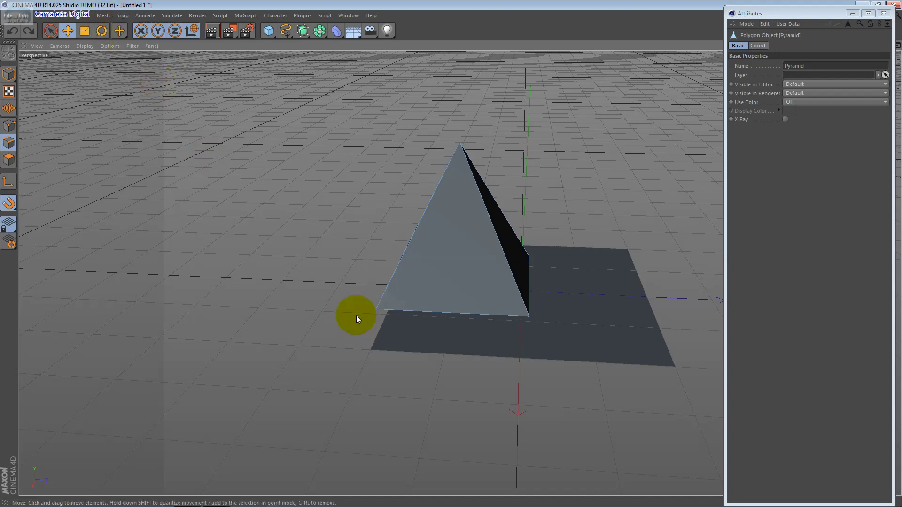
left_click(9, 125)
mouse_move(381, 311)
left_mouse_down()
mouse_move(379, 349)
mouse_move(371, 348)
left_mouse_up()
mouse_move(530, 318)
left_mouse_down()
mouse_move(677, 370)
mouse_move(530, 378)
mouse_move(515, 311)
mouse_move(525, 235)
mouse_move(557, 303)
left_mouse_up()
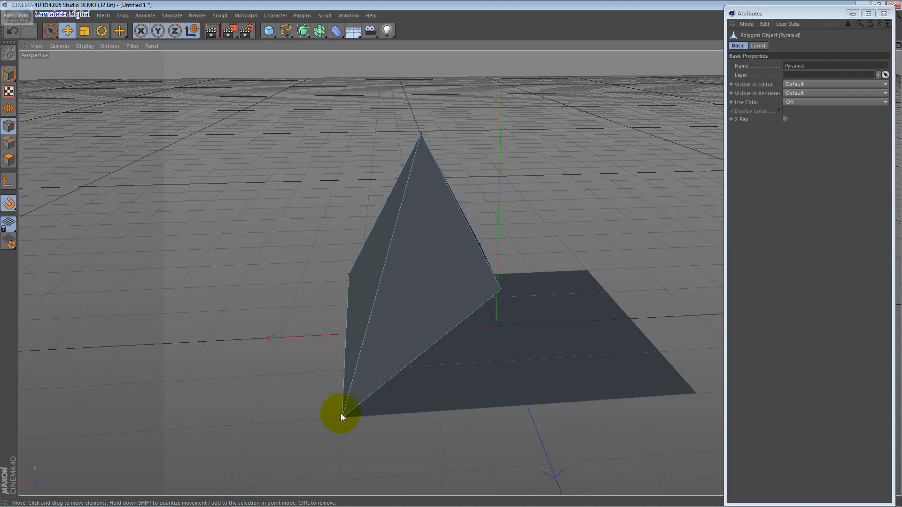
- Drag the remaining base corners outward and down, skewing the pyramid into a lopsided shape
mouse_move(343, 418)
left_mouse_down()
mouse_move(354, 416)
mouse_move(346, 415)
left_mouse_up()
left_click(514, 350)
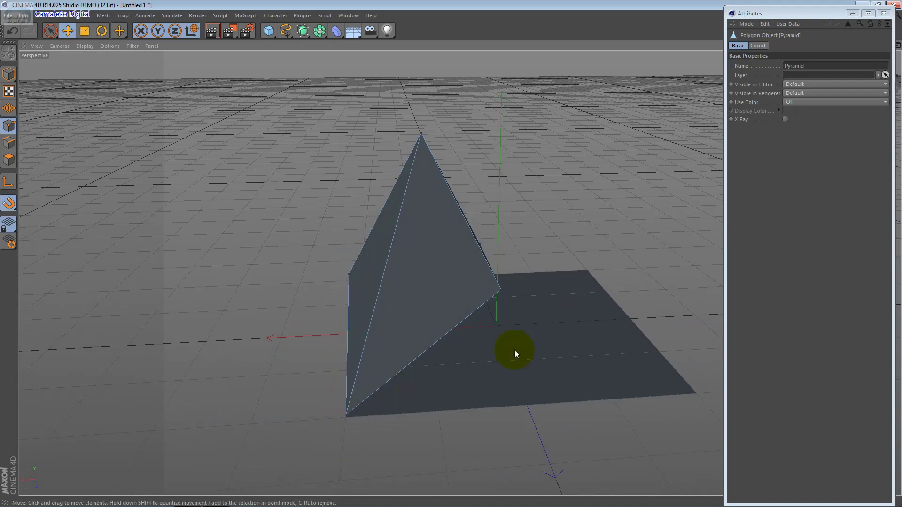
left_click_drag(503, 289, 693, 391)
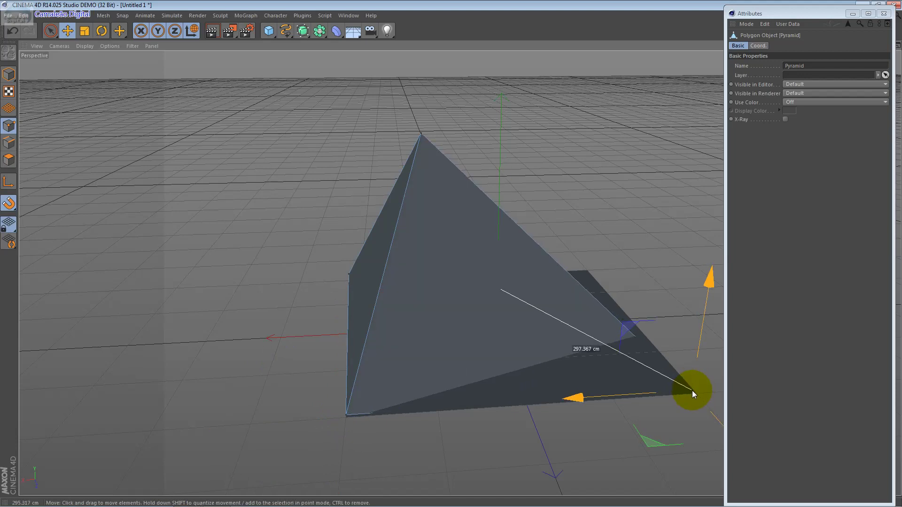
mouse_move(634, 287)
left_mouse_down("alt")
mouse_move(585, 322)
mouse_move(409, 356)
mouse_move(342, 324)
mouse_move(454, 313)
left_mouse_up("alt")
left_click(509, 303)
left_click_drag(509, 302, 451, 441)
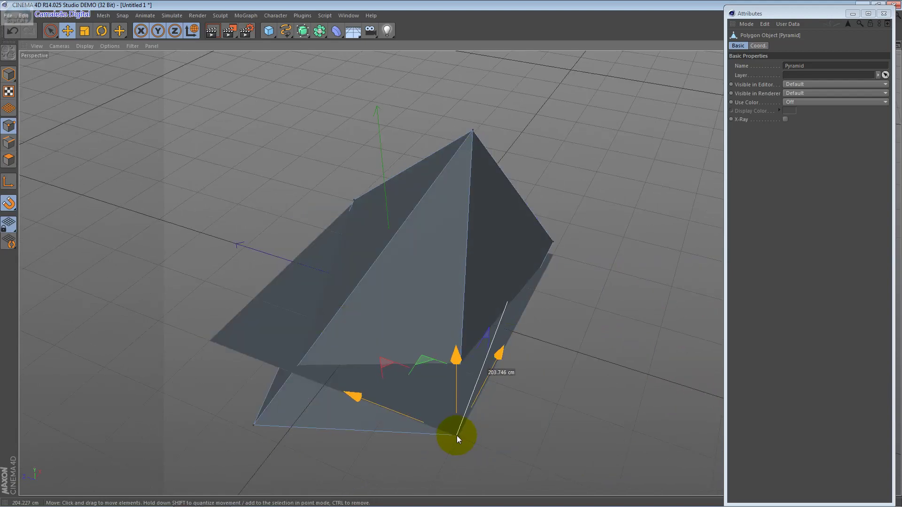
left_click_drag(452, 441, 457, 436)
left_click(576, 248)
left_click_drag(558, 245, 552, 256)
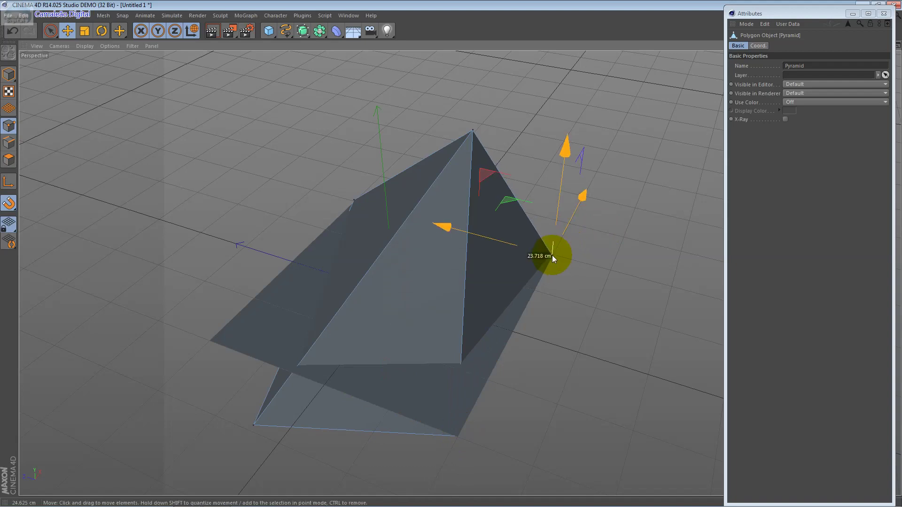
left_click(543, 234)
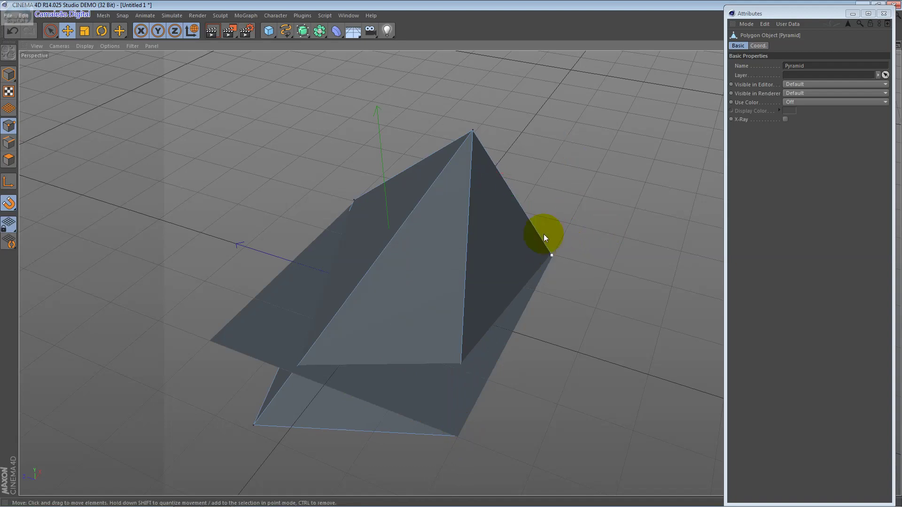
- Enable vertex snapping and snap the front-left base corner onto a plane vertex
left_click(114, 15)
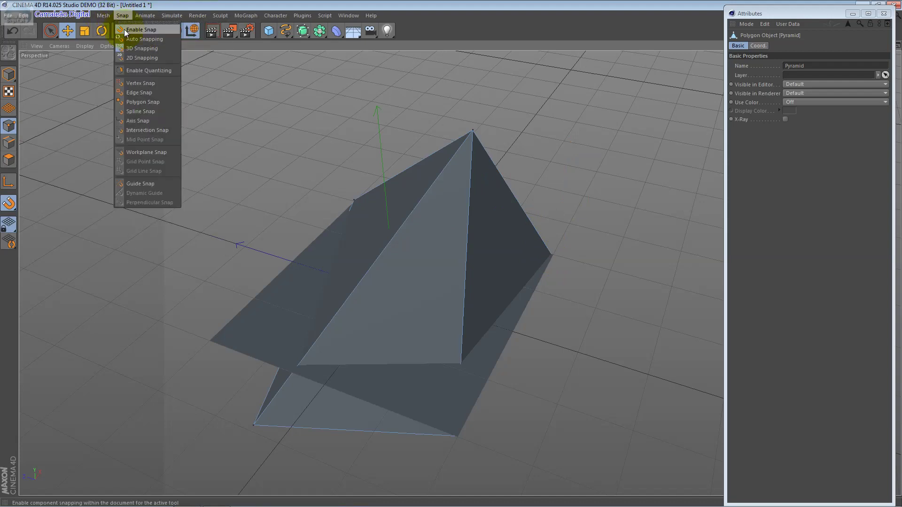
left_click(132, 85)
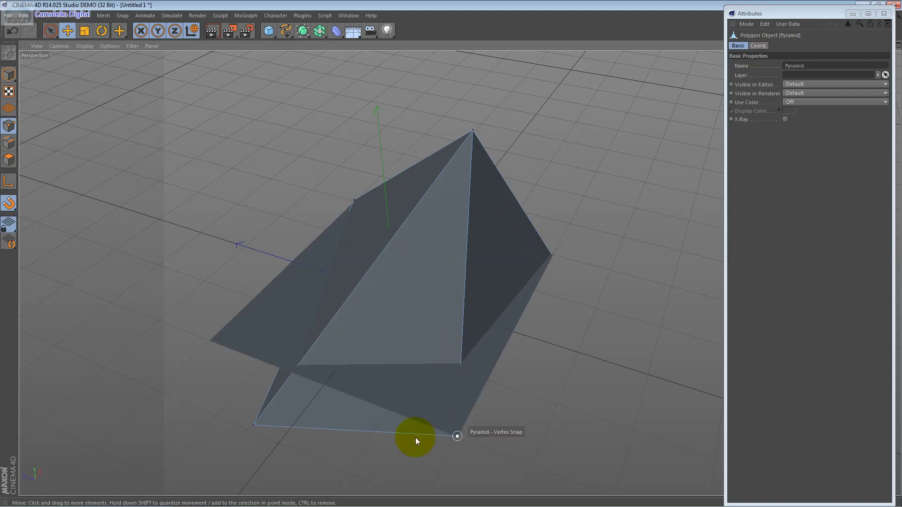
left_click(255, 426)
left_click_drag(254, 426, 209, 339)
left_click(428, 364)
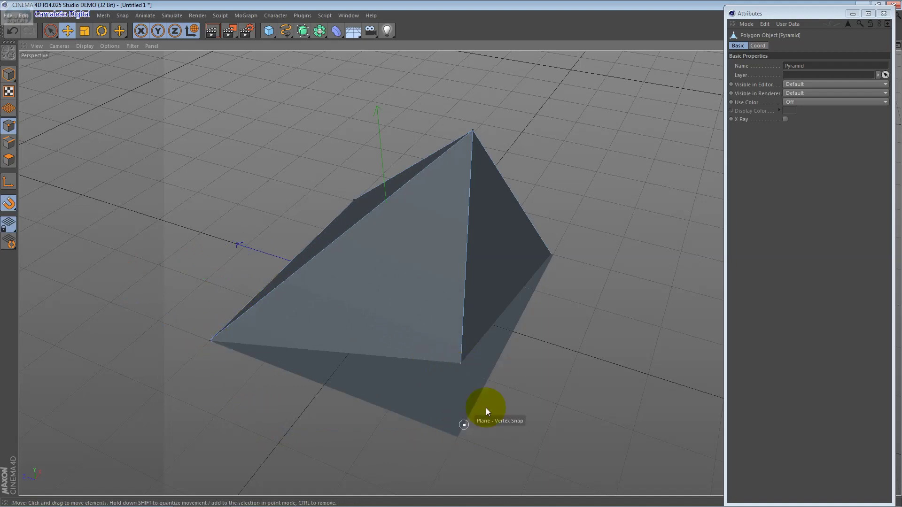
- Snap the lower and right base corners onto the plane's corners
left_click_drag(498, 412, 488, 351, "alt")
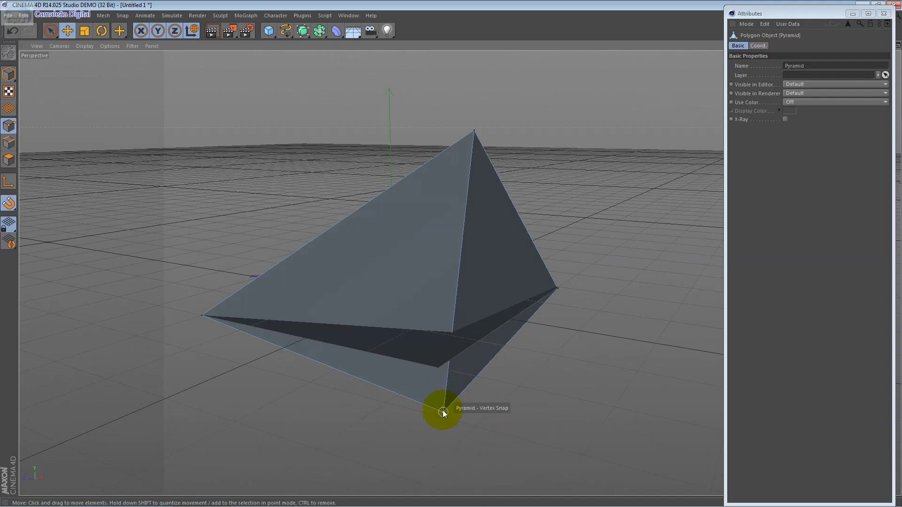
left_click_drag(443, 413, 433, 364)
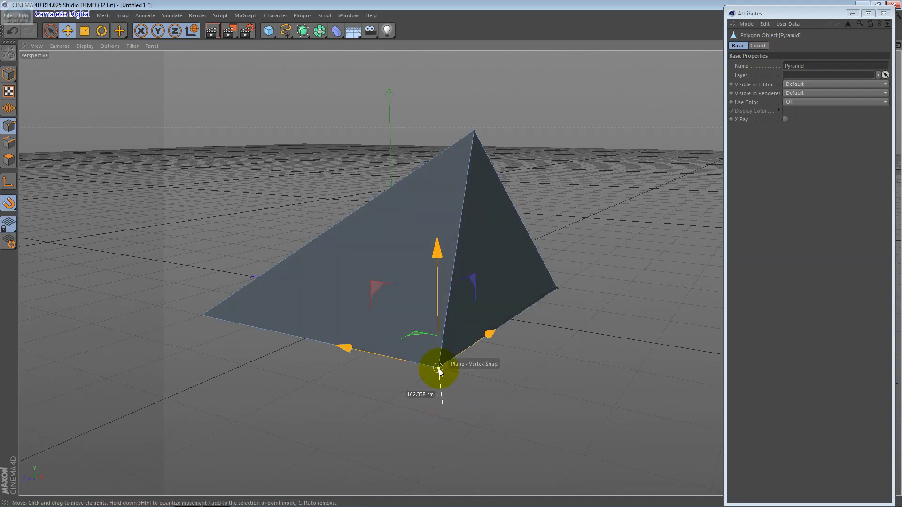
mouse_move(529, 250)
left_mouse_down("alt")
mouse_move(415, 366)
mouse_move(519, 324)
left_mouse_up("alt")
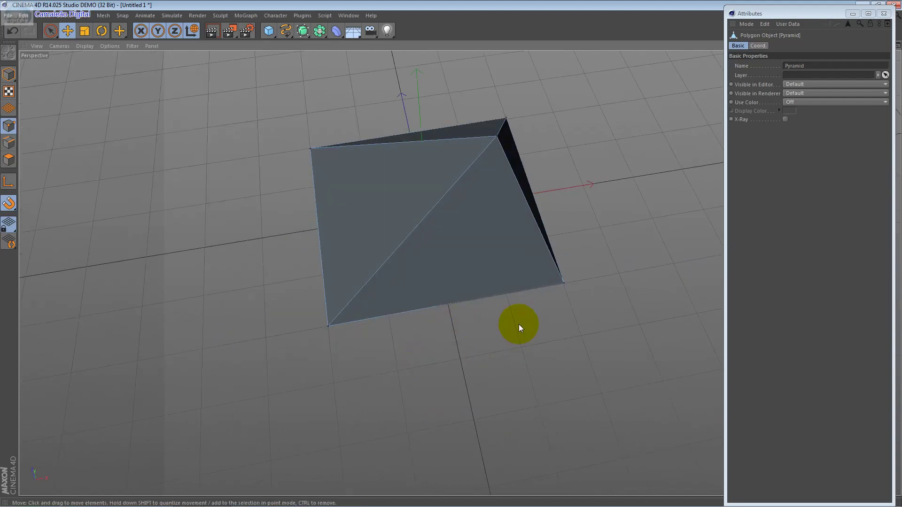
left_click_drag(562, 283, 565, 286)
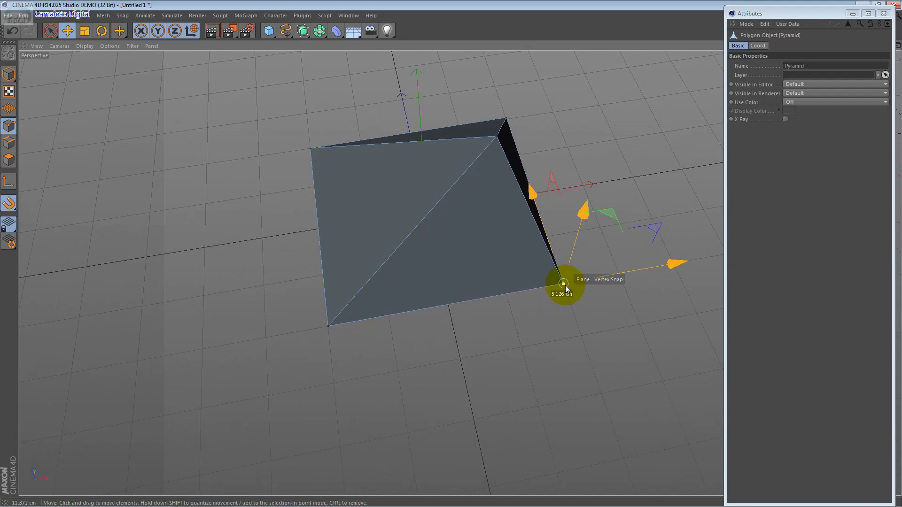
left_click_drag(534, 212, 437, 171, "alt")
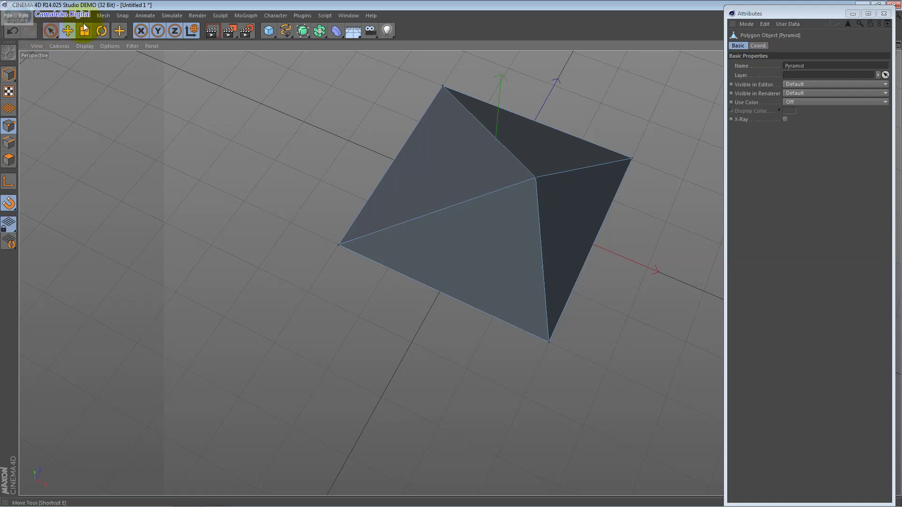
- Return to Model mode and undo the point edits back to the original plane
left_click(68, 30)
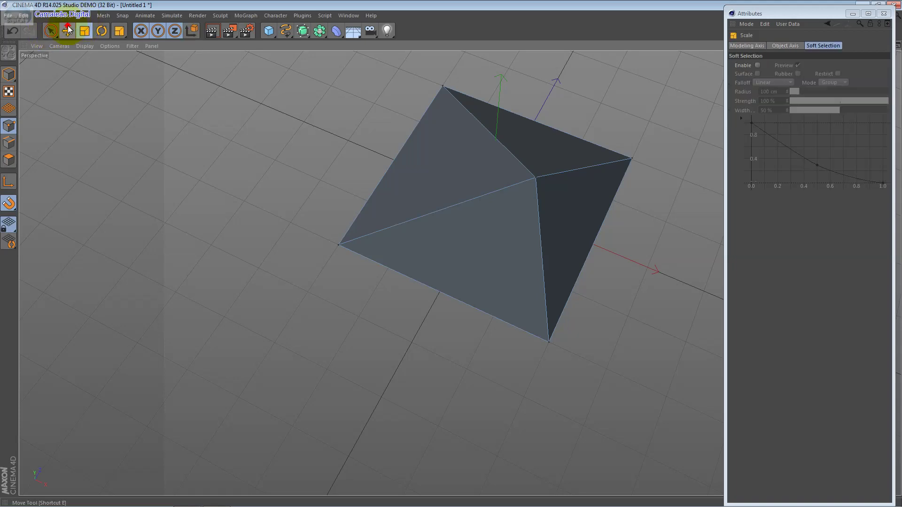
left_click(8, 74)
key("ctrl+z")
key("ctrl+z")
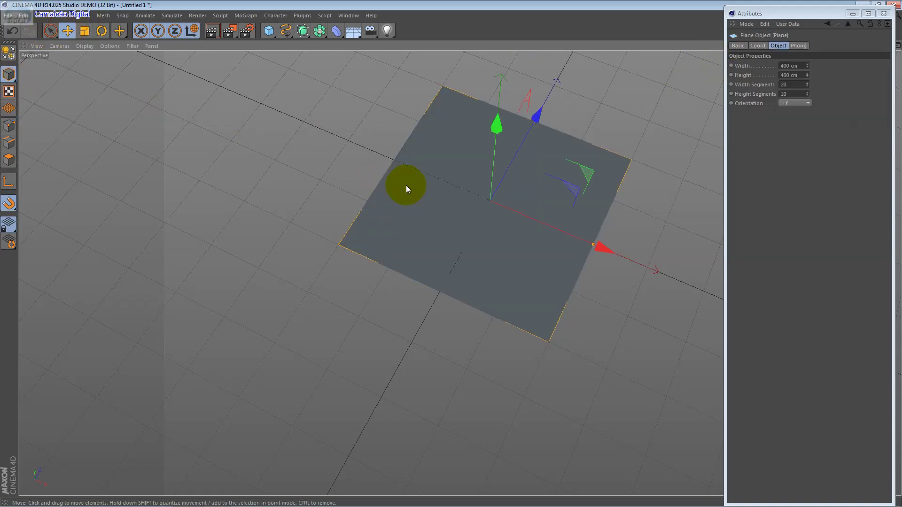
key("ctrl+z")
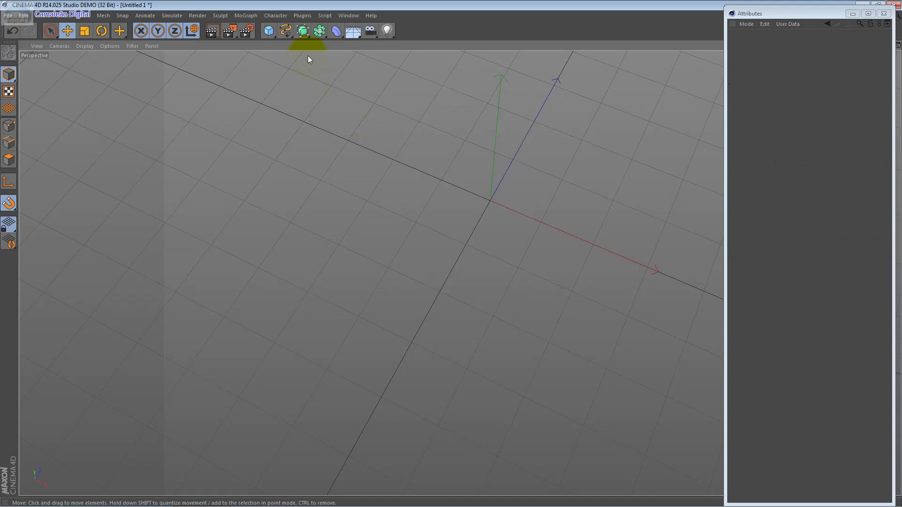
- Add a new plane and stretch it to about 901 cm wide by 400 cm deep
left_click(269, 31)
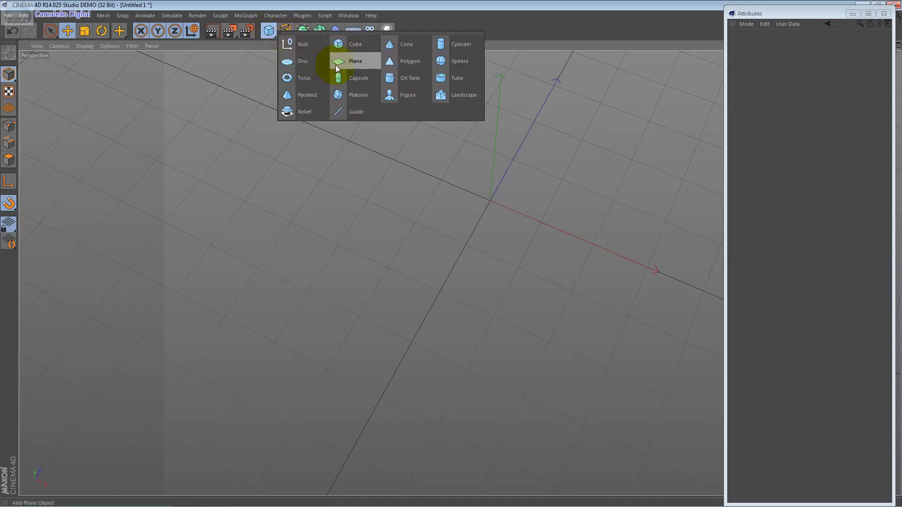
left_click(337, 68)
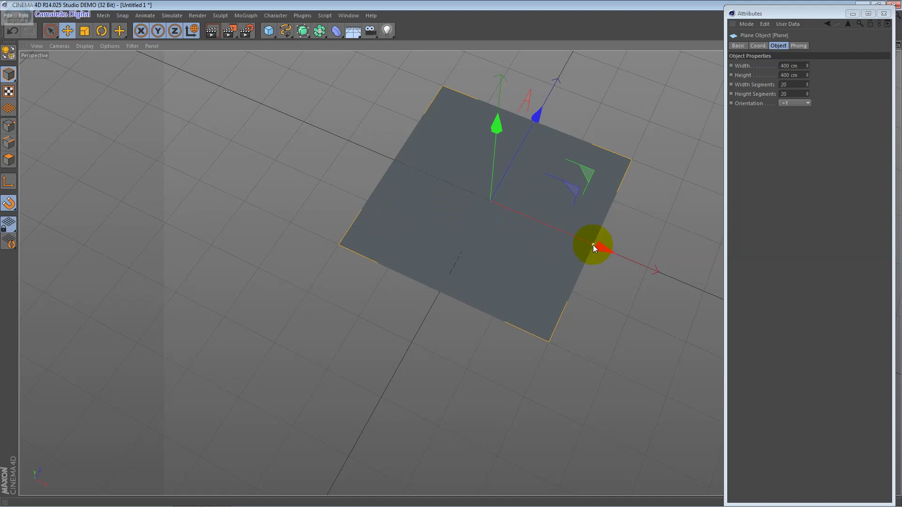
left_click_drag(592, 245, 739, 289)
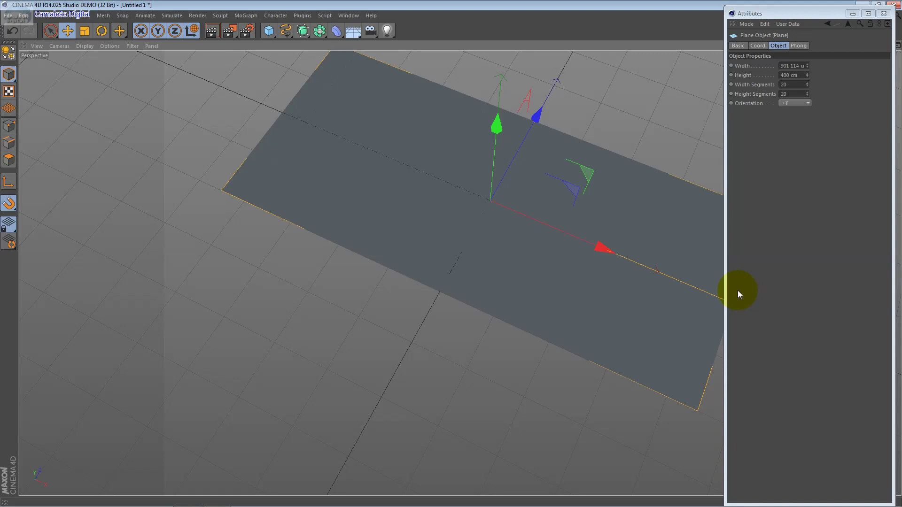
- Add a cube and flatten it into a thin wall about 896 cm long and 200 cm tall
left_click(269, 32)
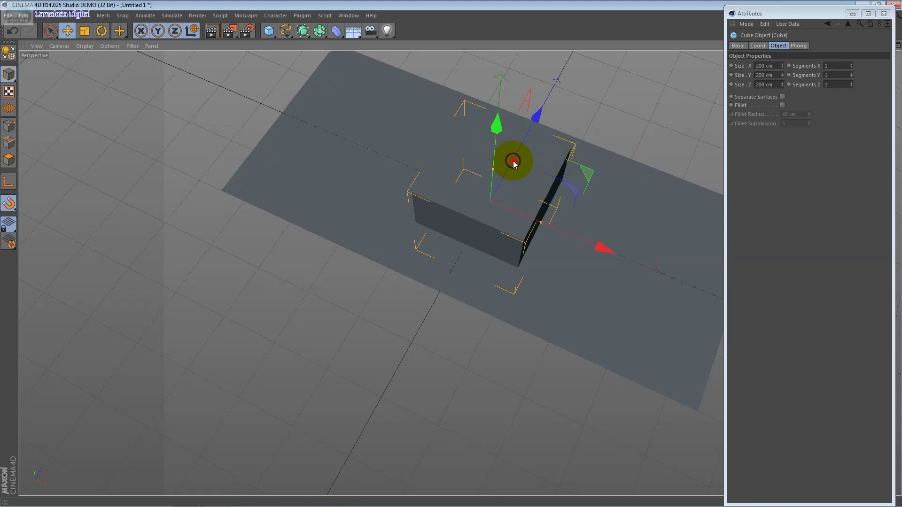
mouse_move(512, 160)
left_mouse_down()
mouse_move(495, 208)
mouse_move(740, 282)
left_mouse_up()
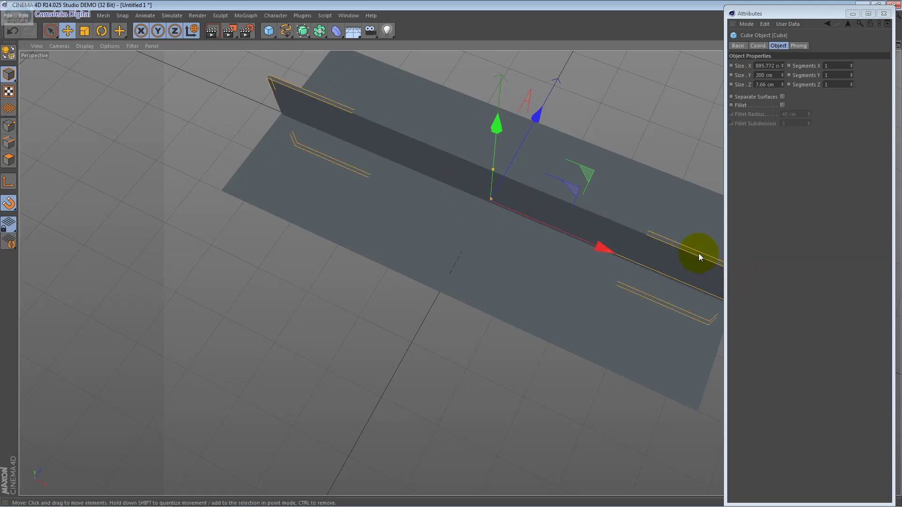
mouse_move(527, 138)
left_mouse_down()
mouse_move(469, 206)
mouse_move(435, 194)
left_mouse_up()
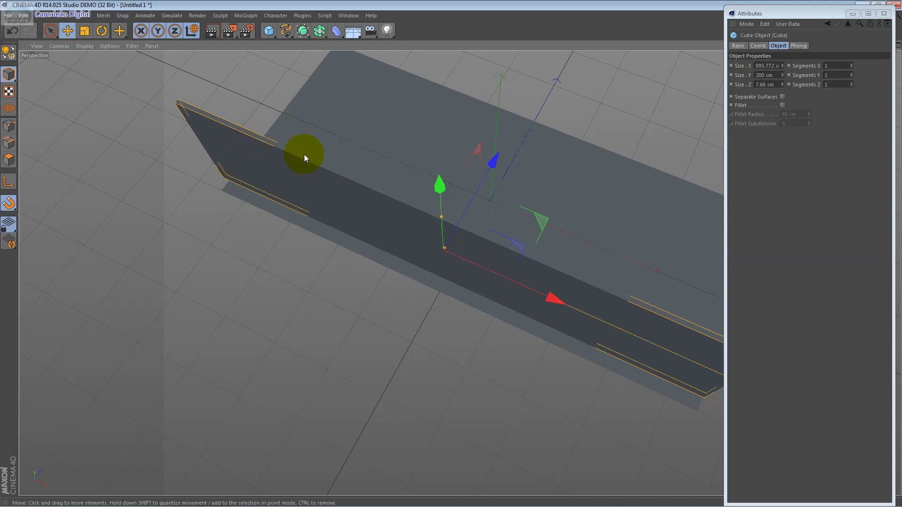
- Make the cube editable, turn on edge snapping, and widen the viewport
left_click(9, 53)
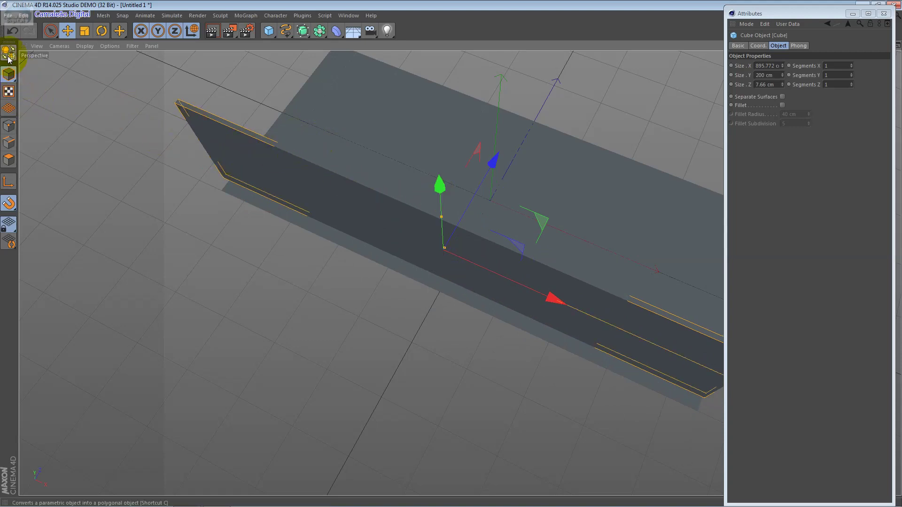
left_click(122, 15)
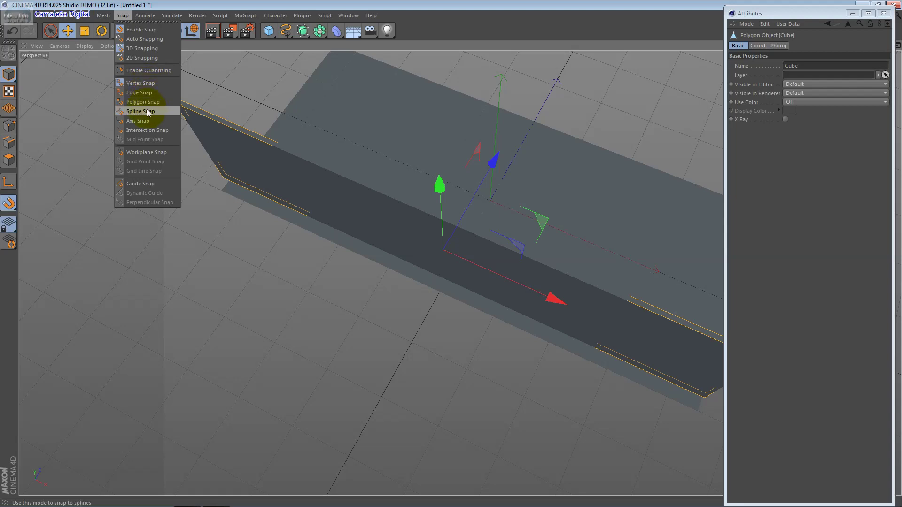
left_click(151, 88)
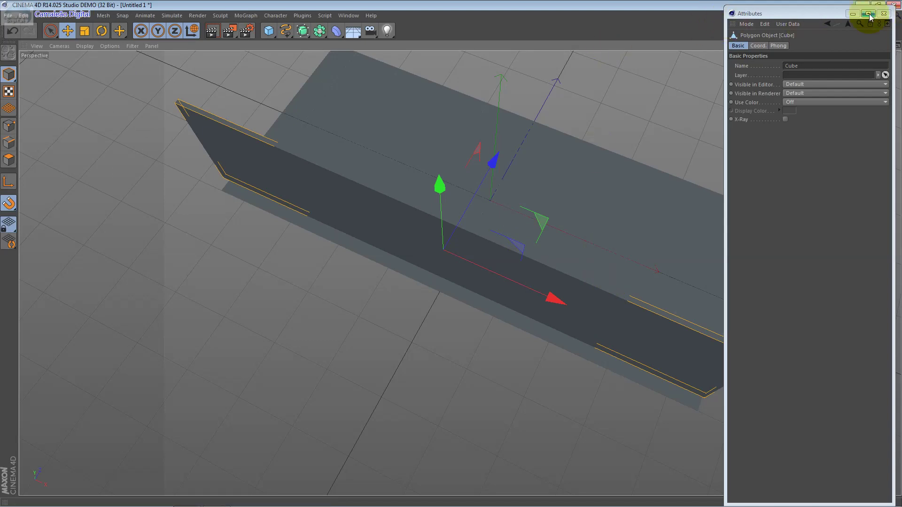
left_click(885, 15)
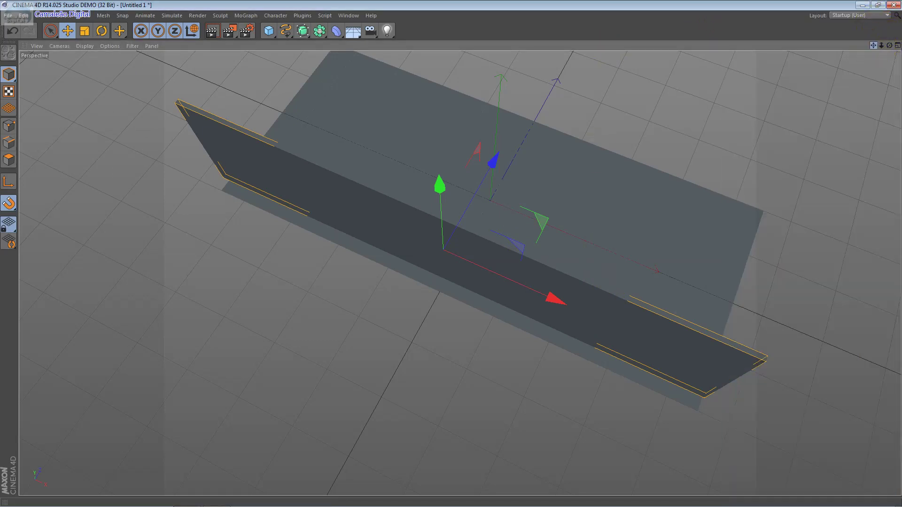
left_click_drag(874, 45, 693, 71)
left_click_drag(706, 318, 585, 189, "alt")
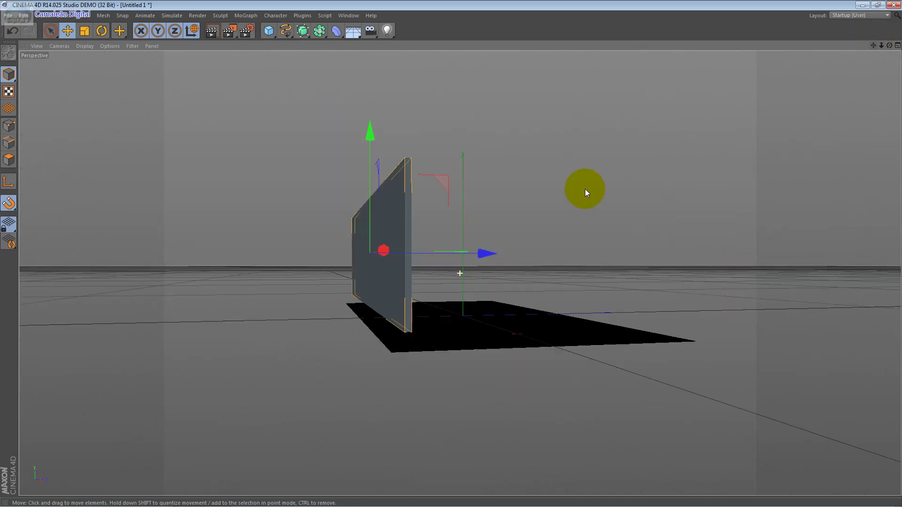
- In Points mode, pull the wall's bottom corner down and switch snapping to vertices
left_click(8, 127)
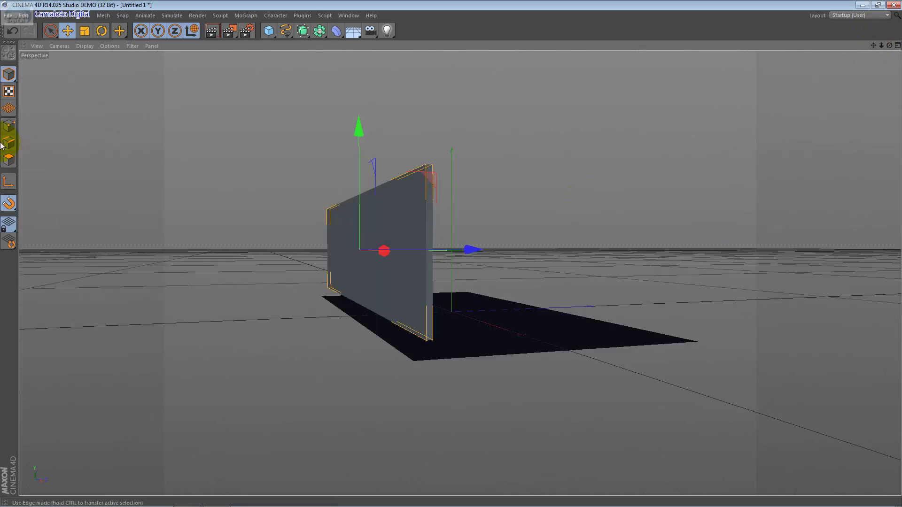
left_click(428, 342)
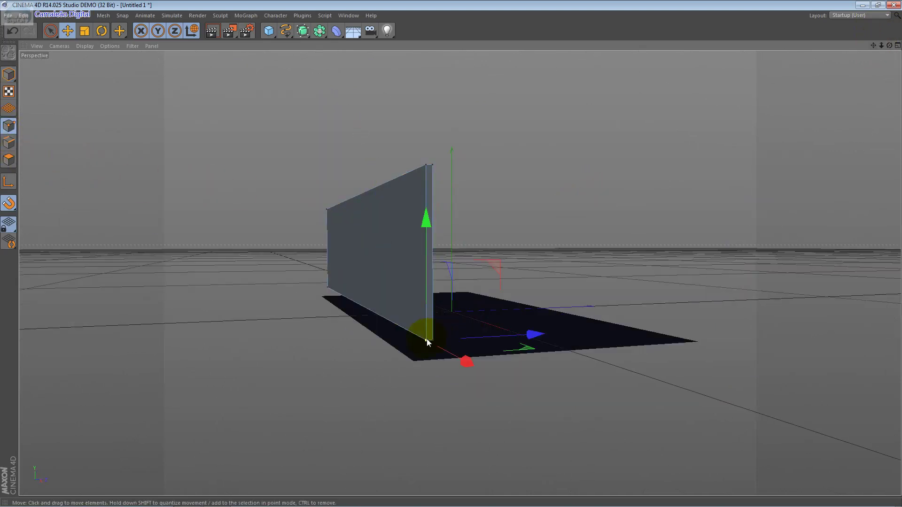
mouse_move(427, 341)
left_mouse_down()
mouse_move(411, 369)
mouse_move(416, 361)
left_mouse_up()
scroll(416, 359, "up", 2)
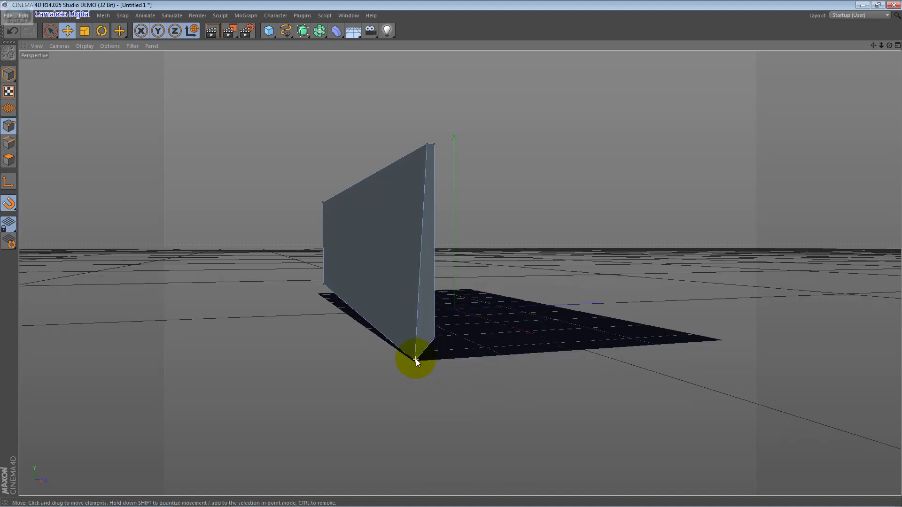
scroll(417, 359, "up", 2)
left_click_drag(617, 252, 234, 89, "alt")
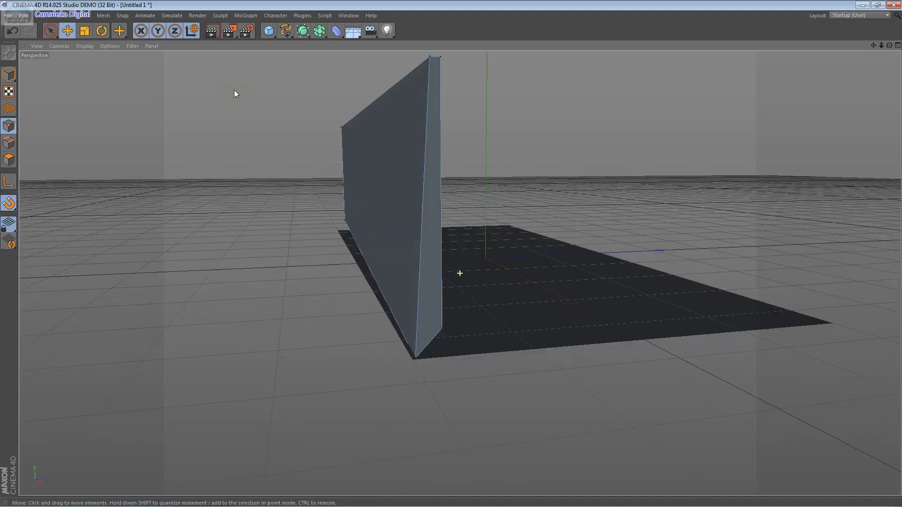
left_click(101, 15)
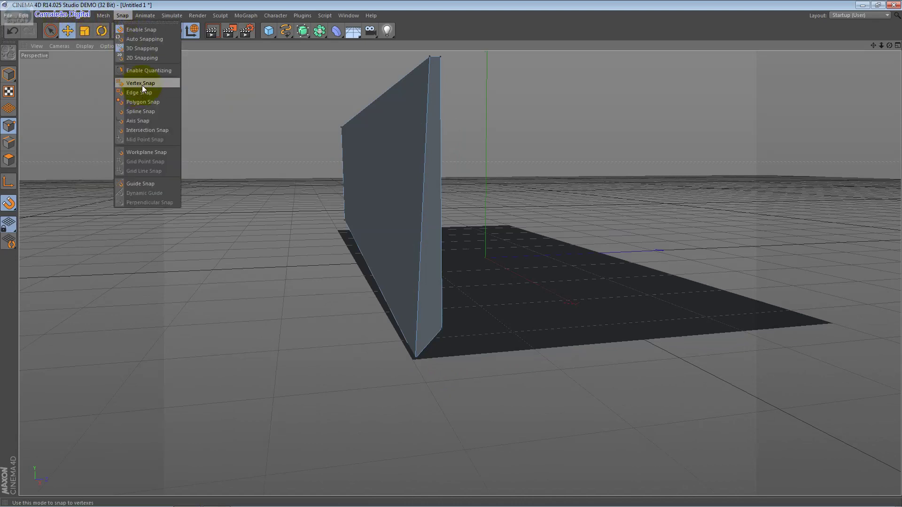
left_click(142, 84)
- Snap the wall's bottom corner, side point and tip point onto the plane's vertices
left_click(415, 360)
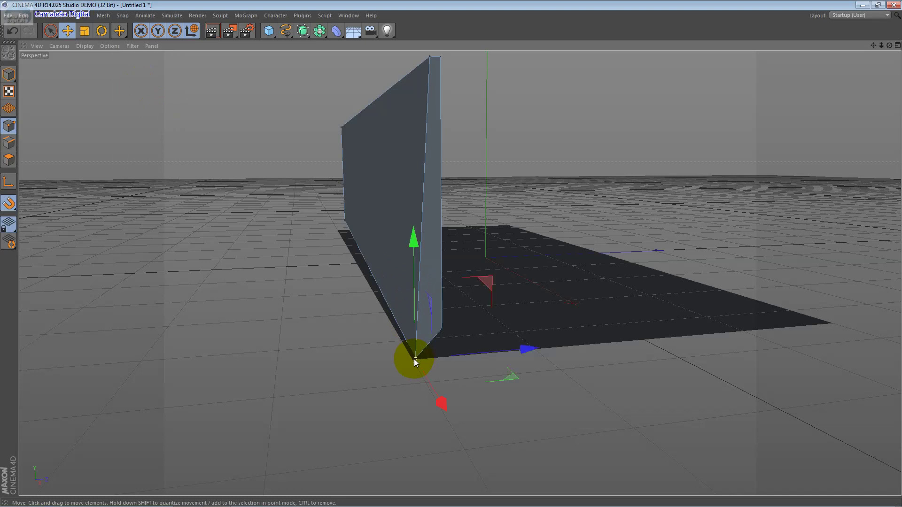
left_click_drag(415, 360, 413, 363)
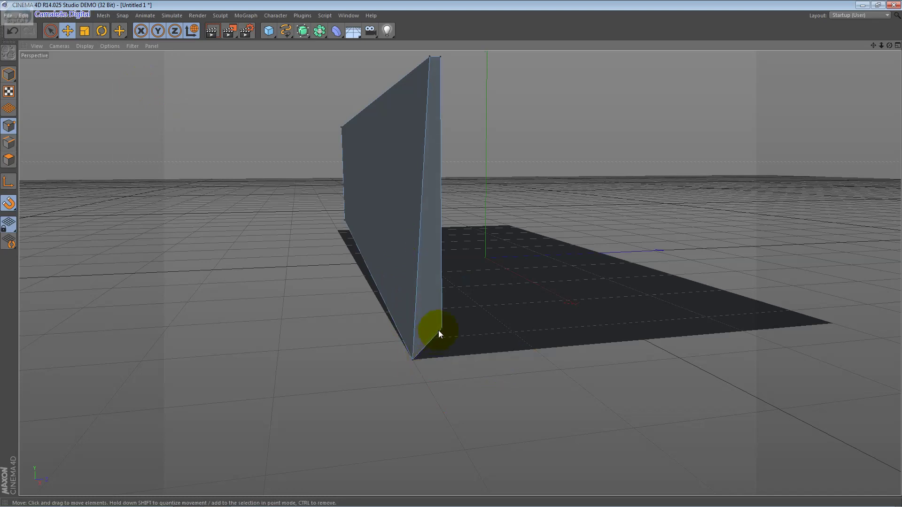
left_click_drag(441, 329, 833, 325)
scroll(775, 196, "up", 5)
left_click_drag(614, 305, 526, 308, "alt")
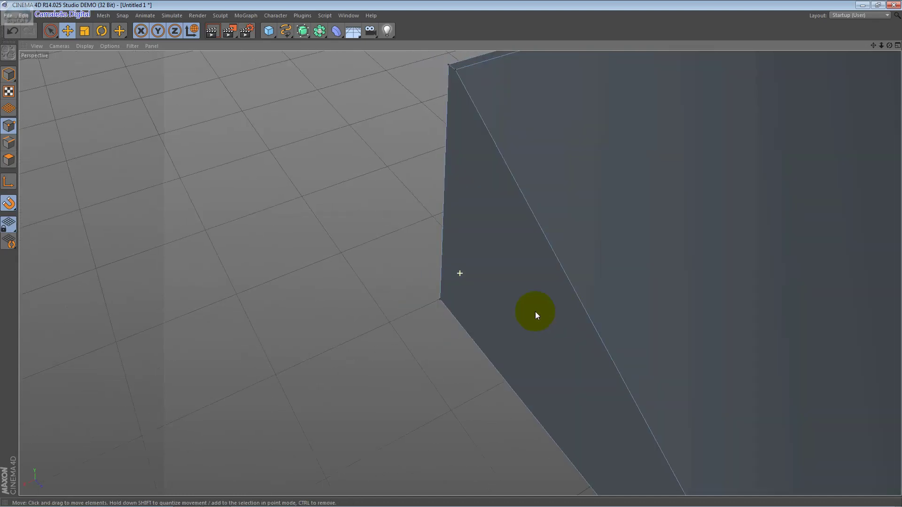
scroll(526, 310, "down", 2)
scroll(525, 309, "down", 2)
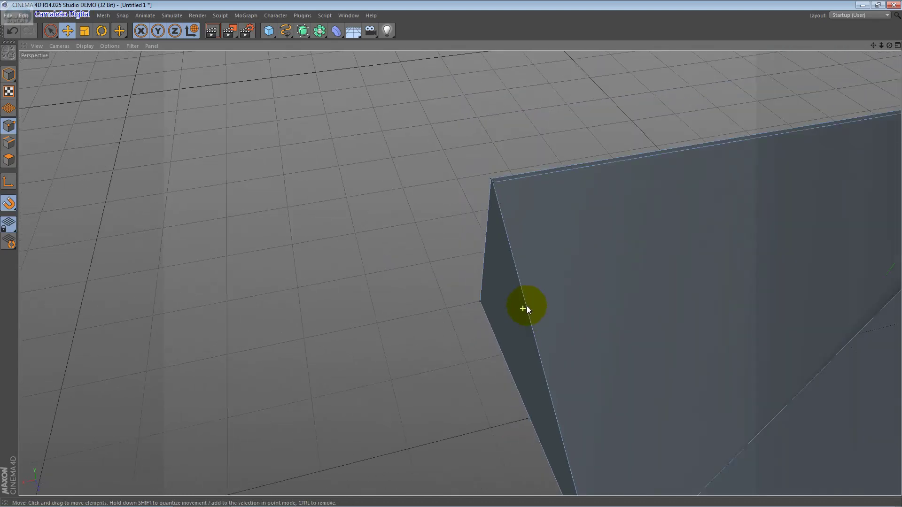
scroll(527, 308, "down", 2)
scroll(527, 307, "down", 2)
scroll(527, 306, "down", 1)
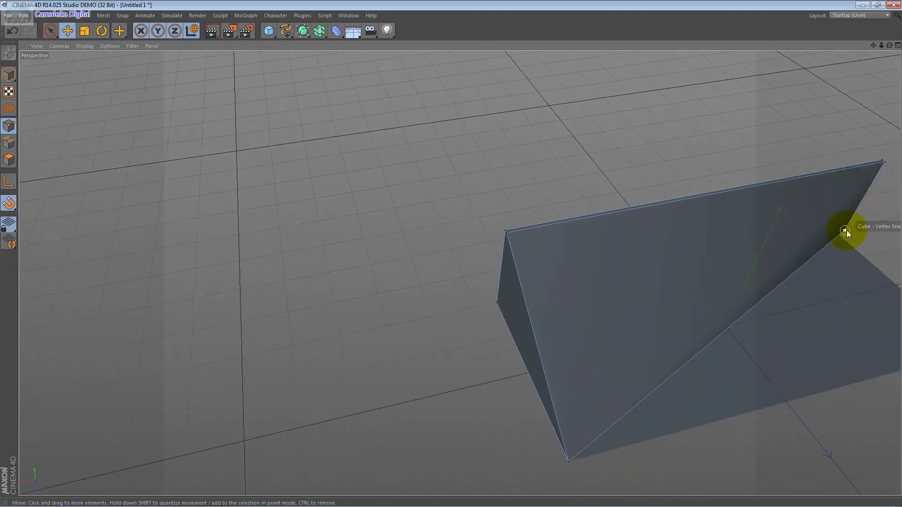
left_click_drag(847, 230, 861, 305)
scroll(848, 300, "down", 2)
scroll(848, 299, "down", 1)
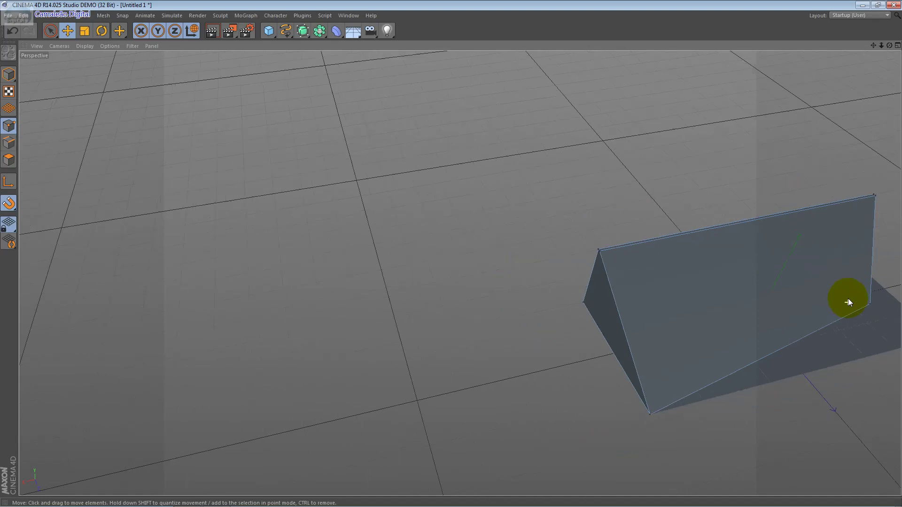
scroll(848, 298, "down", 2)
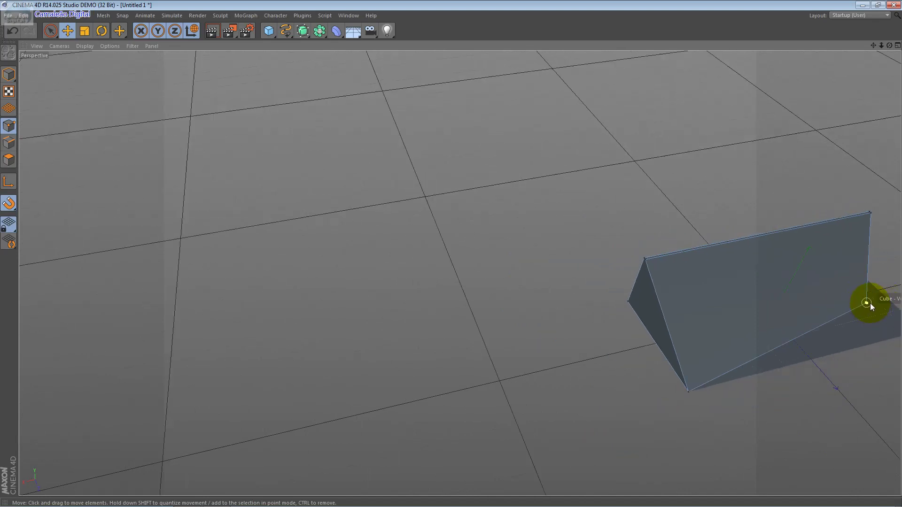
- Snap the lower-right and lower-left corners onto the plane, finishing the sloped wedge
mouse_move(873, 45)
left_mouse_down()
mouse_move(460, 272)
mouse_move(207, 226)
left_mouse_up()
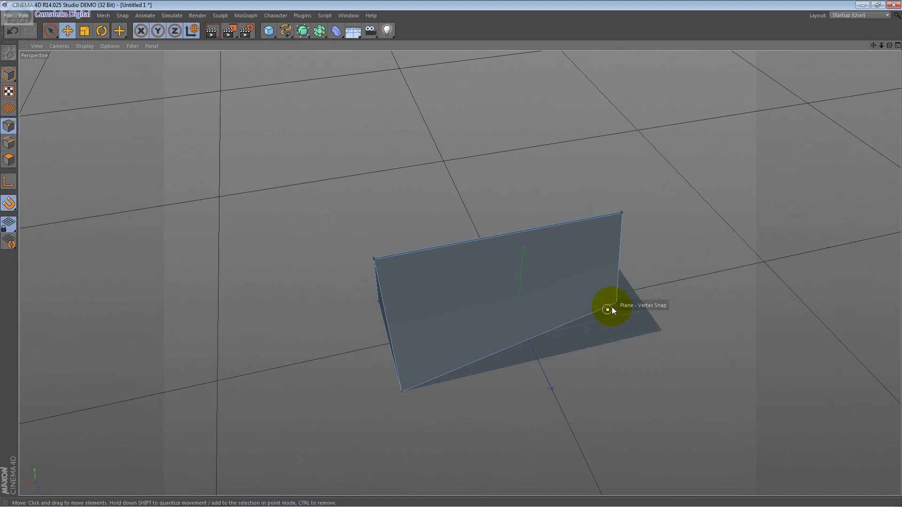
left_click_drag(617, 303, 656, 330)
left_click(380, 185)
mouse_move(379, 185)
left_mouse_down("alt")
mouse_move(527, 244)
mouse_move(655, 187)
left_mouse_up("alt")
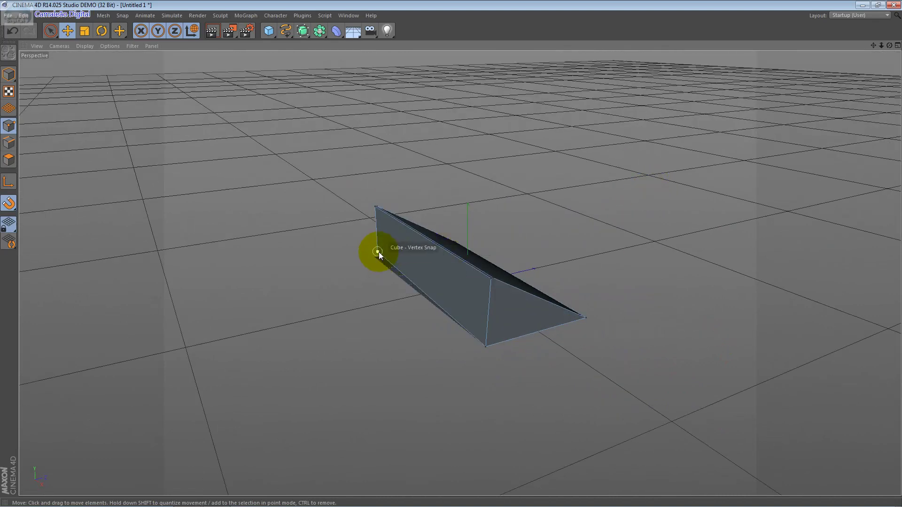
left_click_drag(379, 253, 373, 259)
left_click(469, 276)
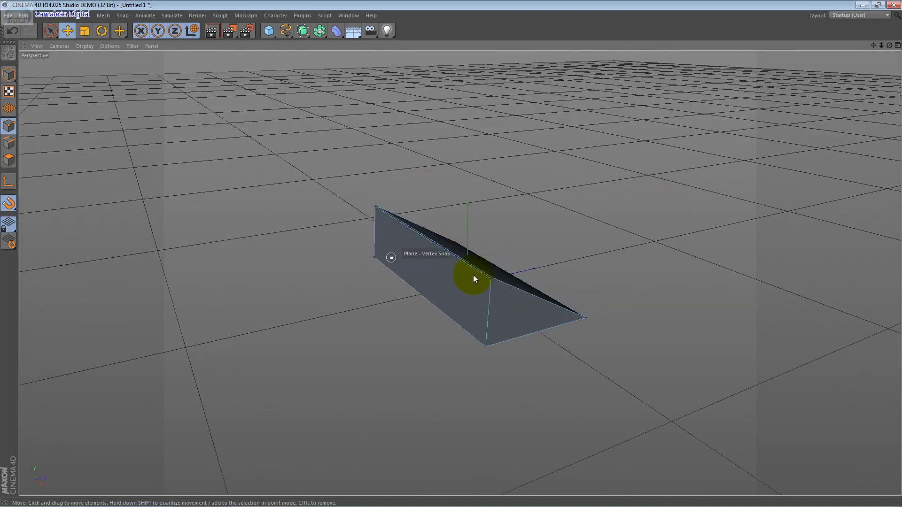
left_click_drag(589, 285, 377, 300, "alt")
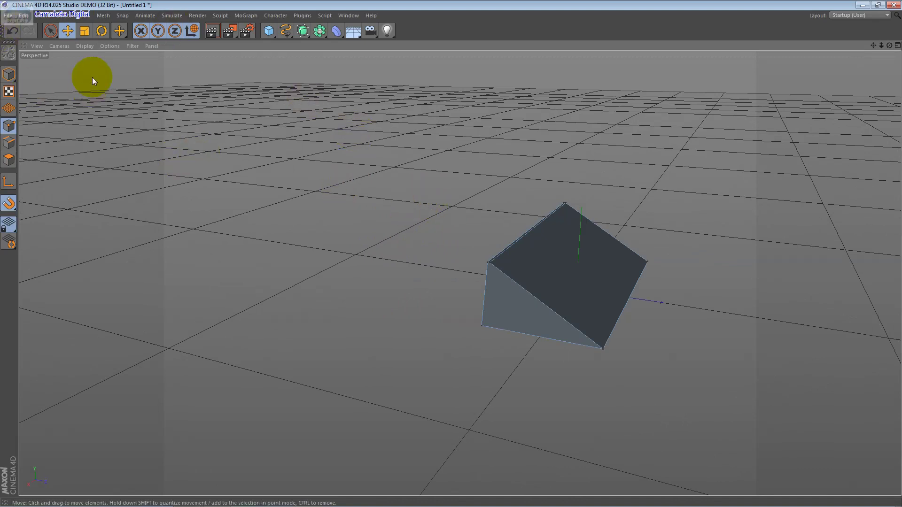
left_click(9, 74)
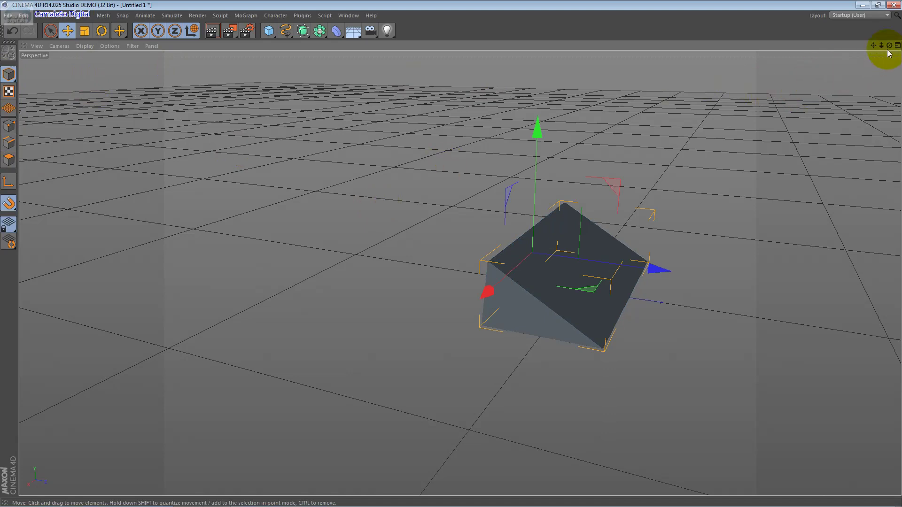
mouse_move(873, 45)
left_mouse_down()
mouse_move(897, 37)
mouse_move(882, 46)
left_mouse_up()
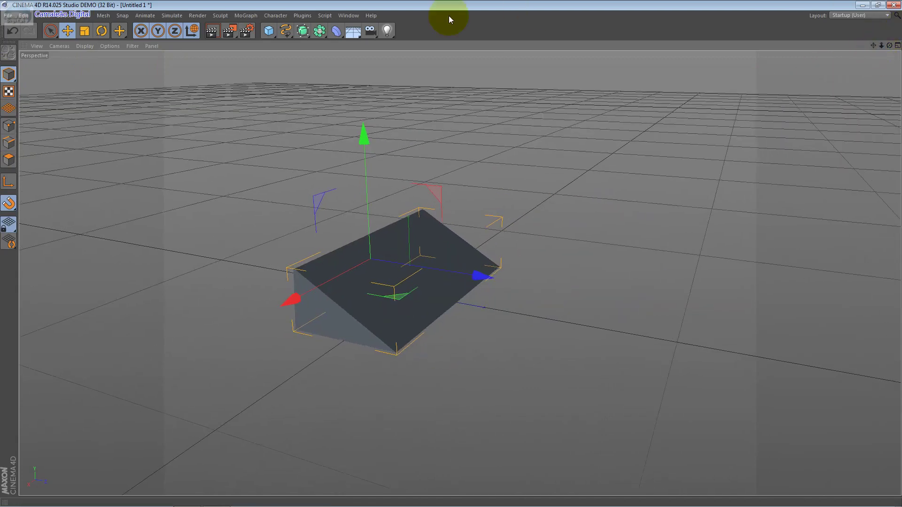
- Add a pyramid, lift it out of the wedge and slide it along the ramp
left_click(273, 32)
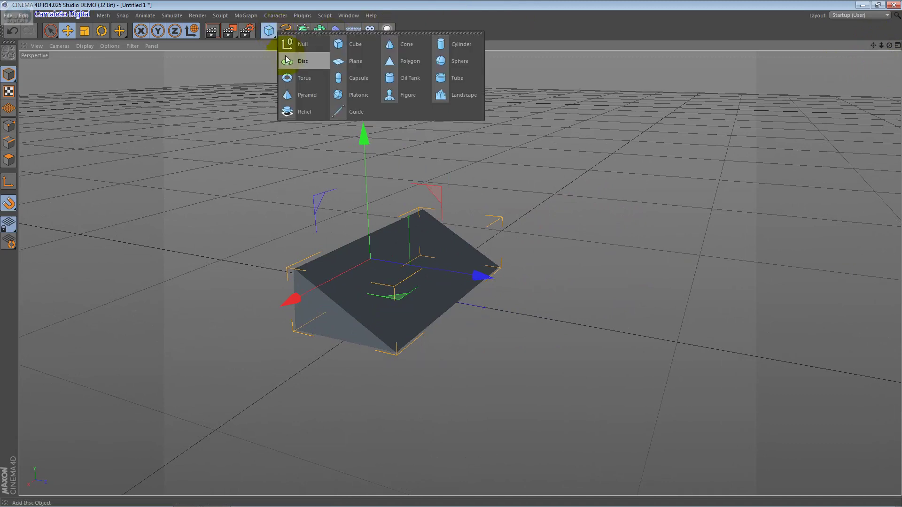
left_click(290, 93)
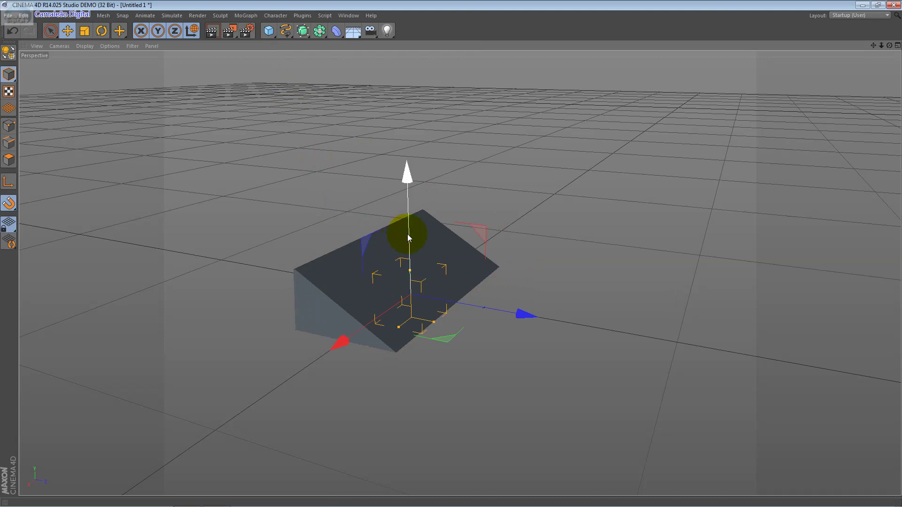
left_click_drag(408, 234, 408, 145)
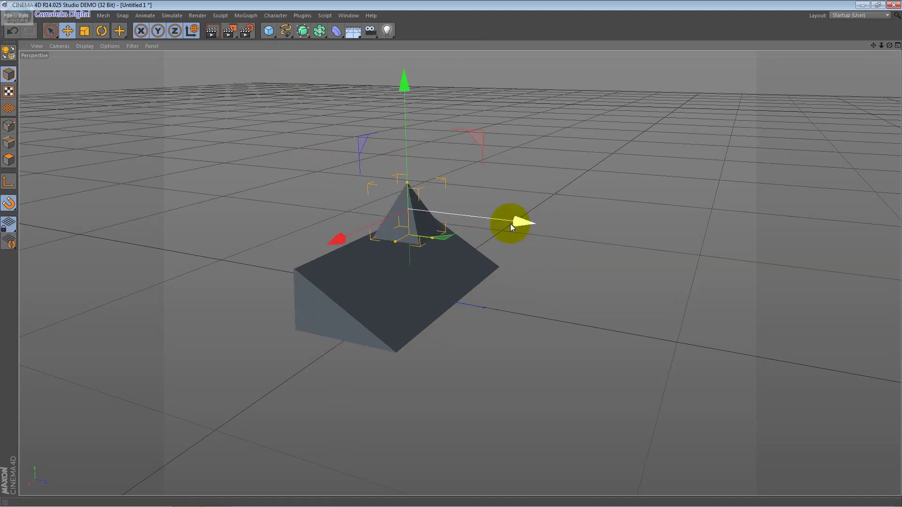
left_click_drag(511, 224, 484, 222)
- Make the pyramid editable and switch to Edges mode
left_click(9, 52)
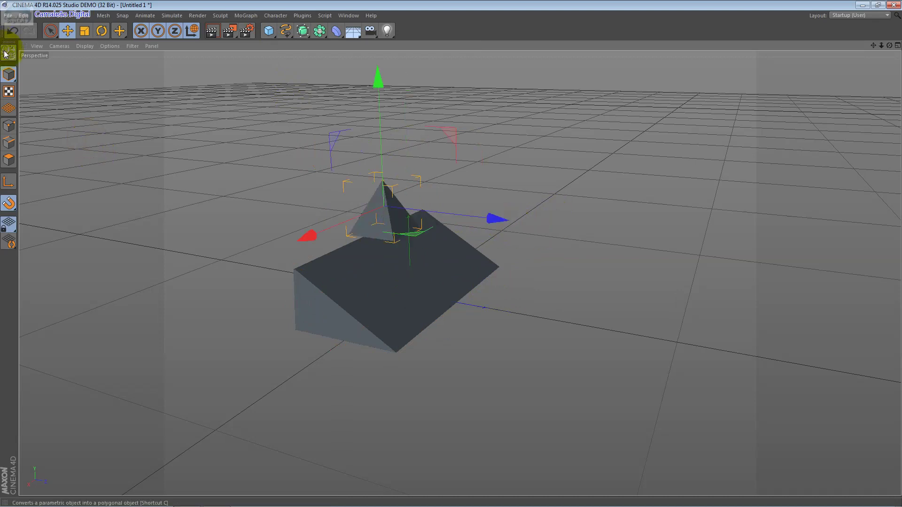
left_click(11, 146)
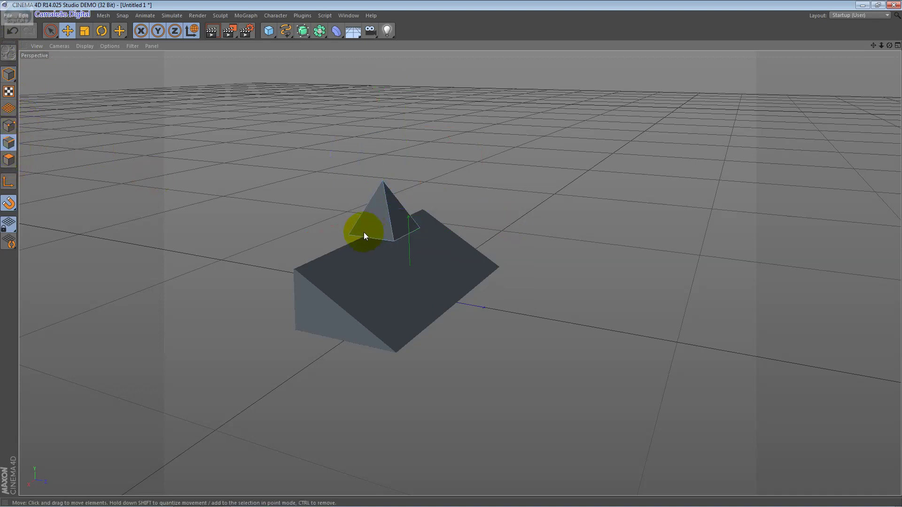
left_click_drag(337, 230, 483, 258, "alt")
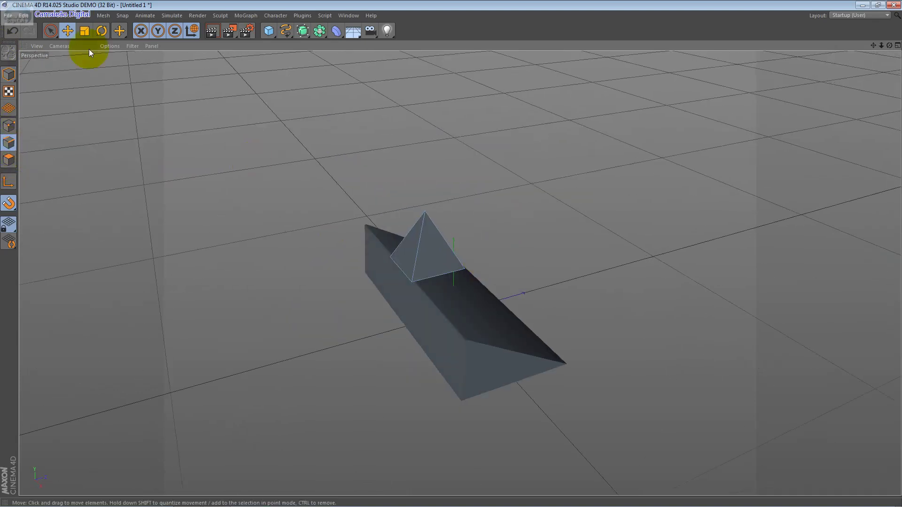
left_click(120, 17)
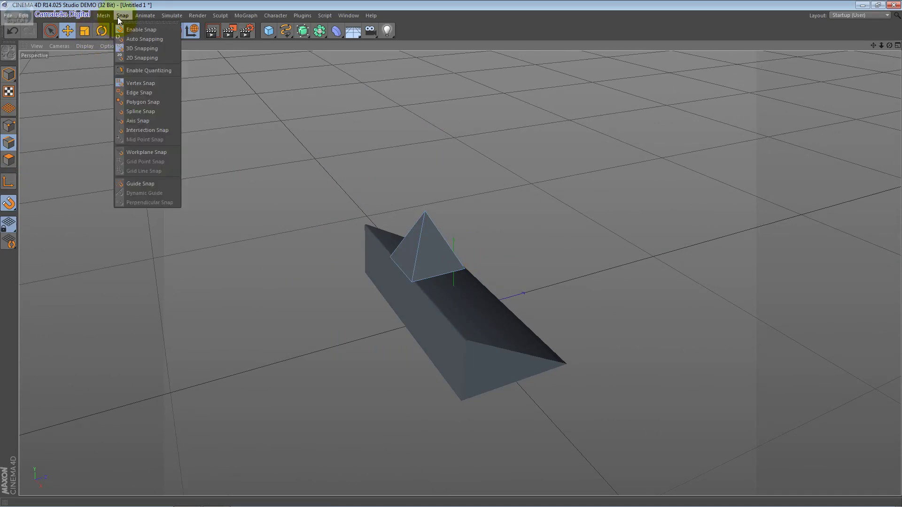
- Turn on edge snapping and snap the pyramid down onto the wedge
left_click(154, 97)
mouse_move(398, 270)
left_mouse_down()
mouse_move(418, 285)
mouse_move(368, 297)
mouse_move(421, 301)
mouse_move(387, 244)
mouse_move(416, 286)
mouse_move(397, 269)
mouse_move(409, 265)
left_mouse_up()
scroll(467, 281, "up", 2)
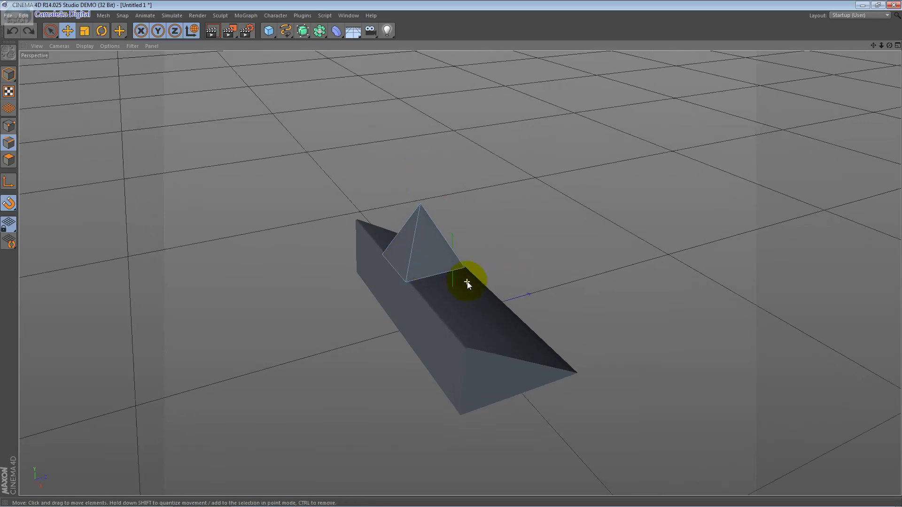
scroll(467, 281, "up", 1)
scroll(468, 281, "up", 2)
scroll(467, 281, "up", 2)
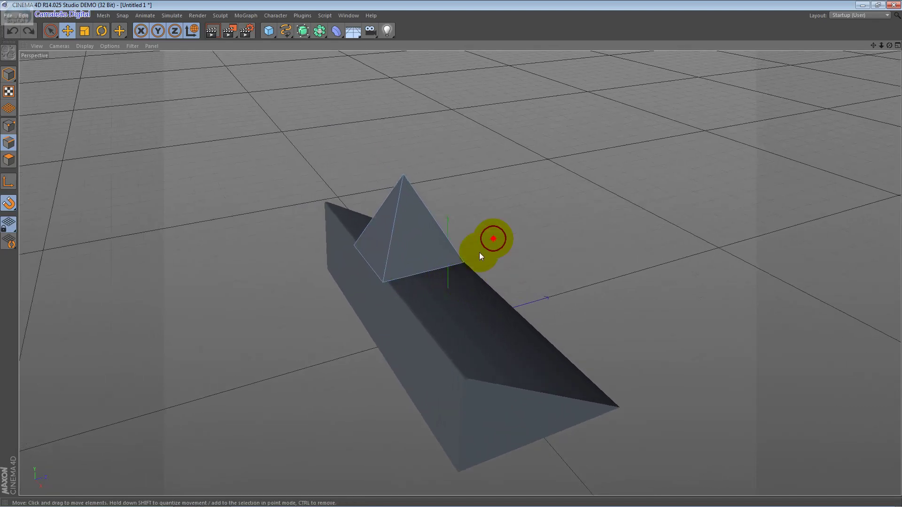
mouse_move(480, 256)
left_mouse_down("alt")
mouse_move(343, 298)
mouse_move(356, 286)
left_mouse_up("alt")
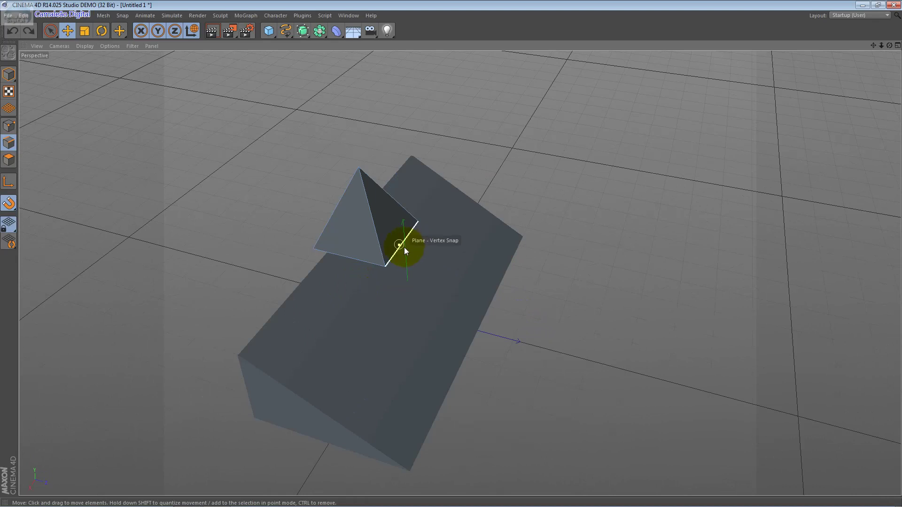
- Stretch a pyramid point and its left edge along the wedge's edges into a thin fin
left_click_drag(404, 247, 478, 337)
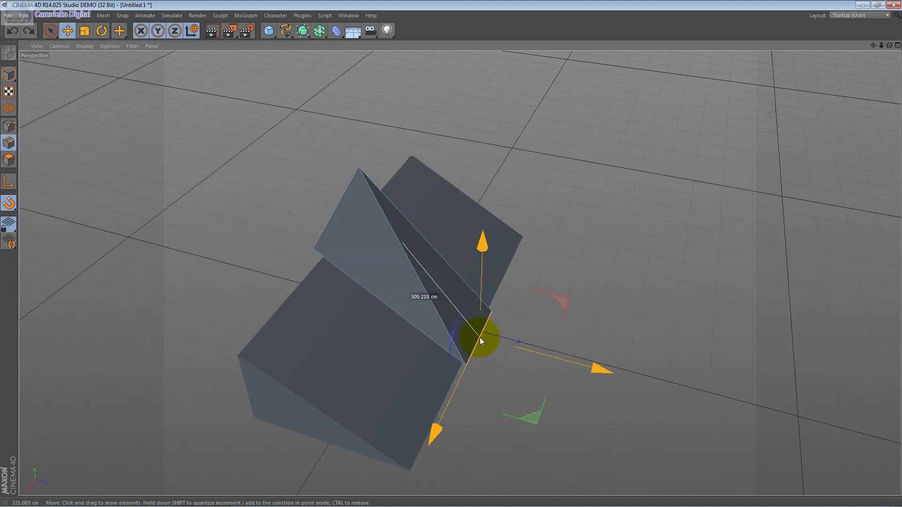
mouse_move(480, 336)
left_mouse_down()
mouse_move(477, 316)
mouse_move(435, 337)
mouse_move(240, 268)
left_mouse_up()
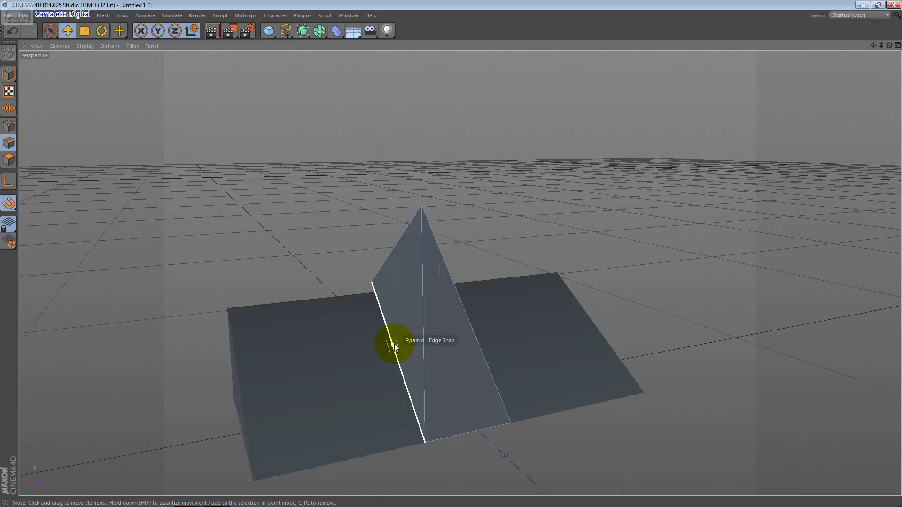
mouse_move(400, 346)
left_mouse_down()
mouse_move(246, 357)
mouse_move(238, 391)
mouse_move(249, 386)
mouse_move(238, 377)
mouse_move(486, 316)
mouse_move(369, 334)
mouse_move(363, 351)
mouse_move(405, 361)
left_mouse_up()
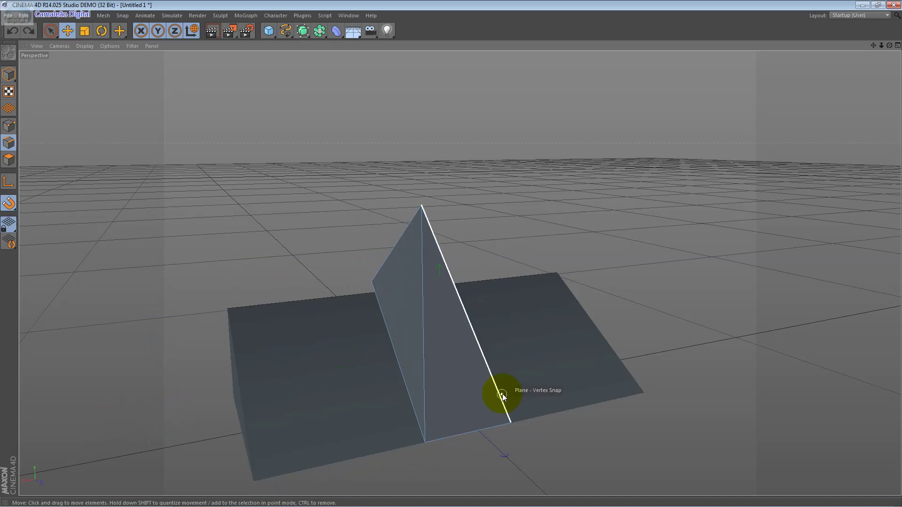
mouse_move(383, 271)
left_mouse_down("alt")
mouse_move(434, 350)
mouse_move(407, 344)
mouse_move(419, 344)
mouse_move(397, 373)
mouse_move(349, 389)
mouse_move(371, 385)
left_mouse_up("alt")
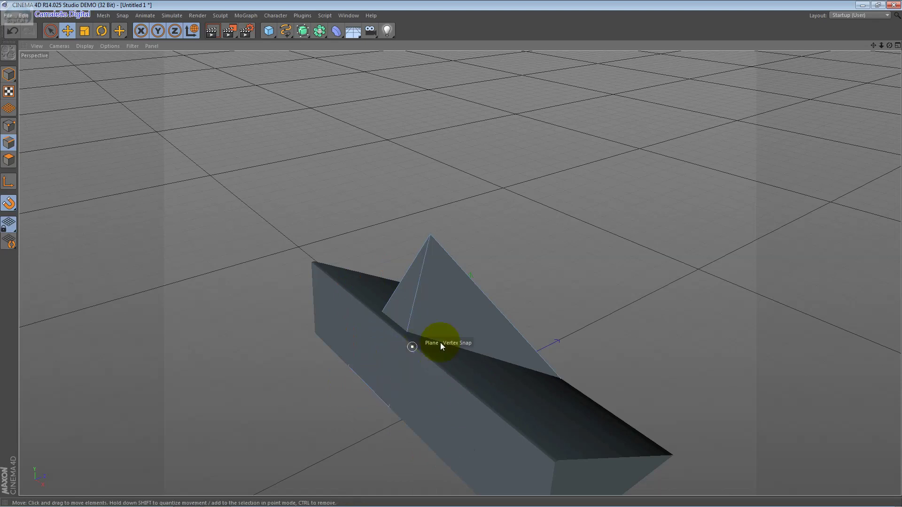
mouse_move(514, 331)
left_mouse_down("alt")
mouse_move(177, 332)
mouse_move(389, 375)
left_mouse_up("alt")
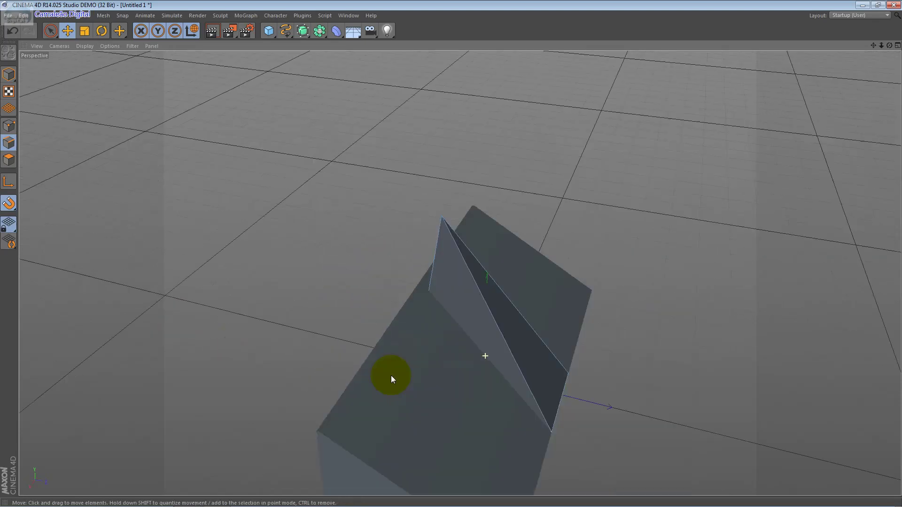
- Deselect everything, add a new cube and lift it onto the wedge
left_click(8, 74)
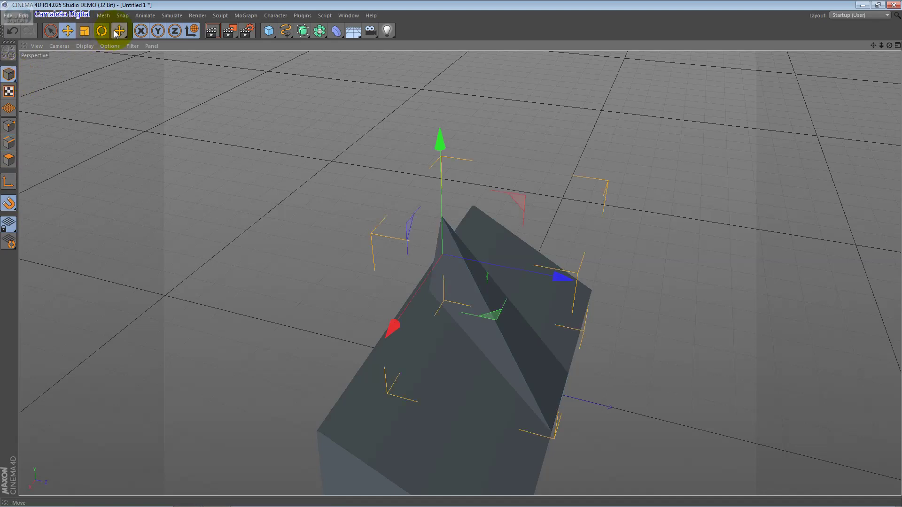
left_click(275, 57)
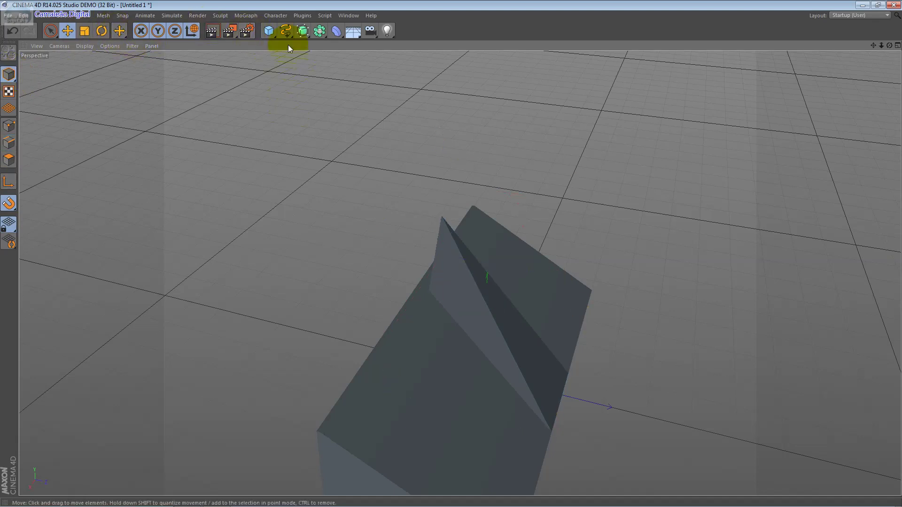
left_click(276, 34)
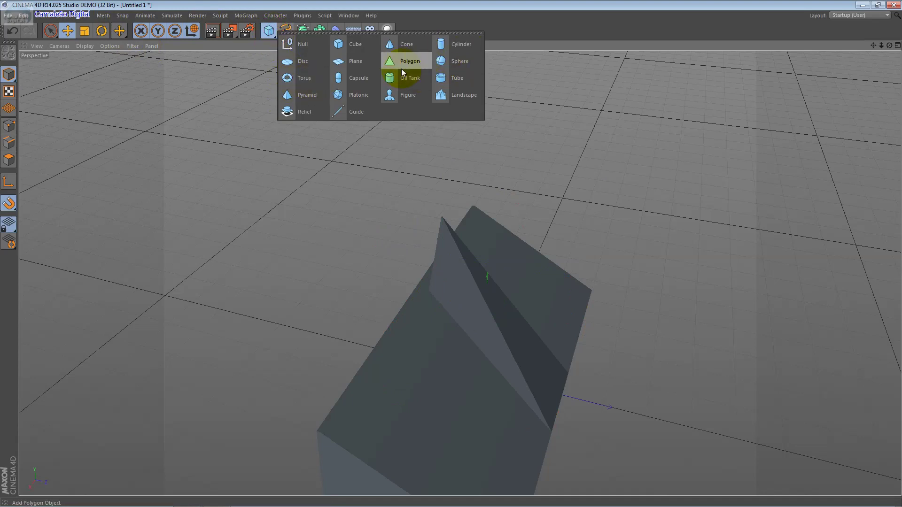
left_click(357, 45)
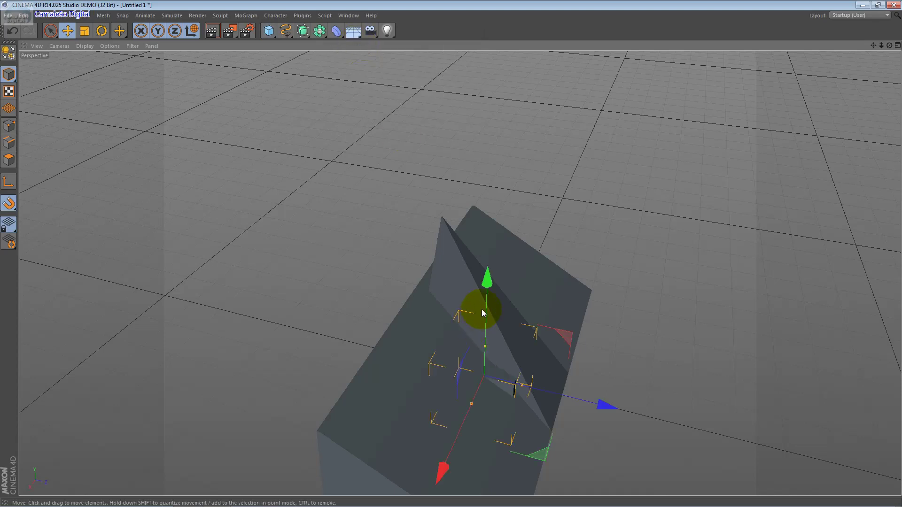
left_click_drag(485, 308, 487, 235)
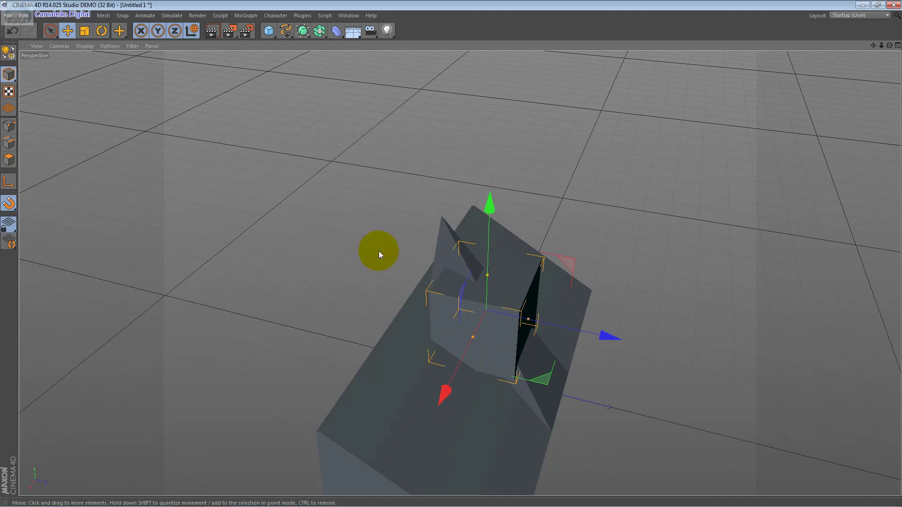
- Make the new cube editable and switch to Polygons mode
left_click(9, 53)
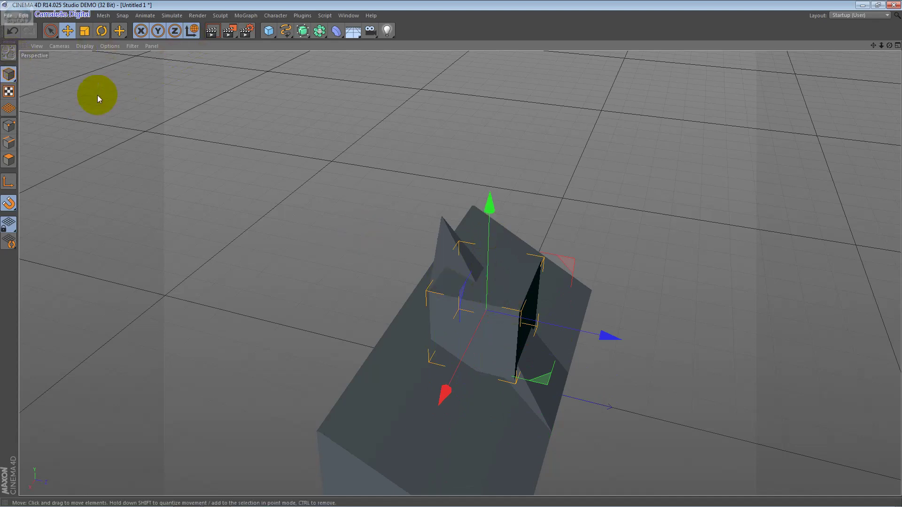
left_click(9, 160)
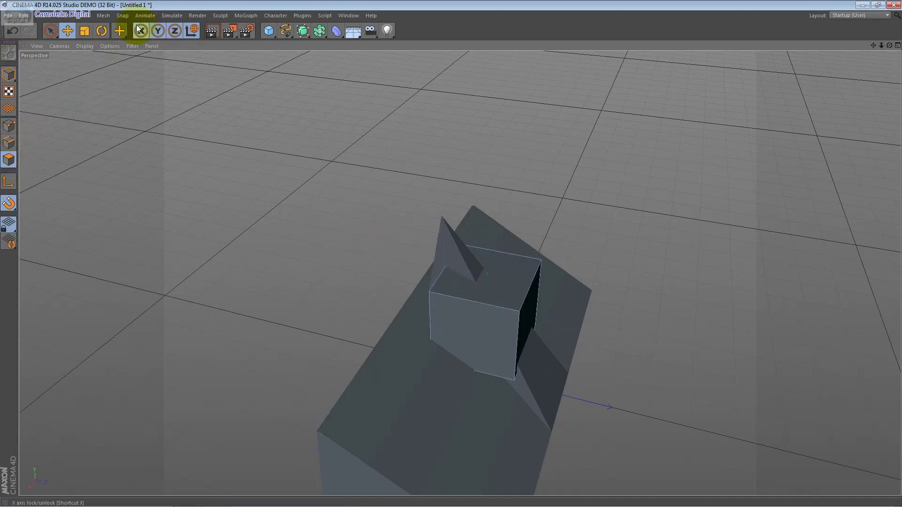
left_click(122, 16)
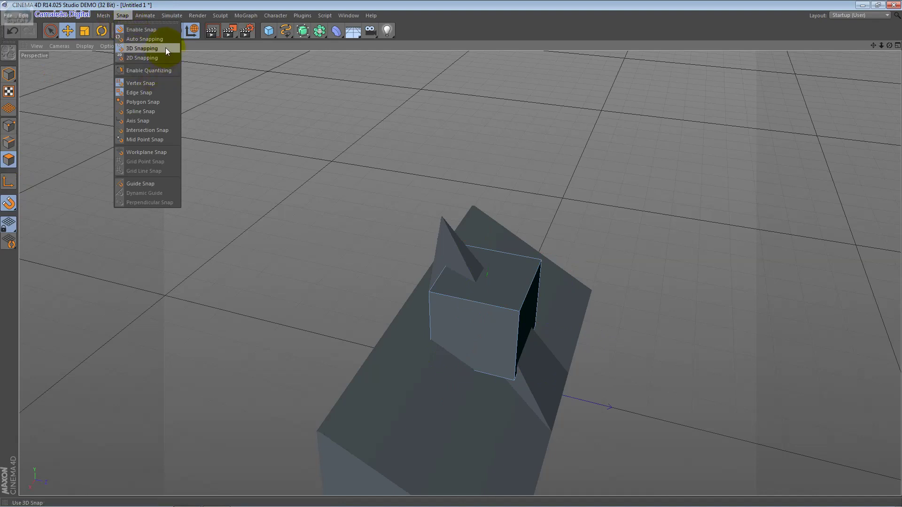
- Enable 3D snapping and undo a test polygon move
left_click(162, 102)
mouse_move(492, 330)
left_mouse_down()
mouse_move(435, 409)
mouse_move(409, 417)
mouse_move(529, 253)
mouse_move(391, 380)
left_mouse_up()
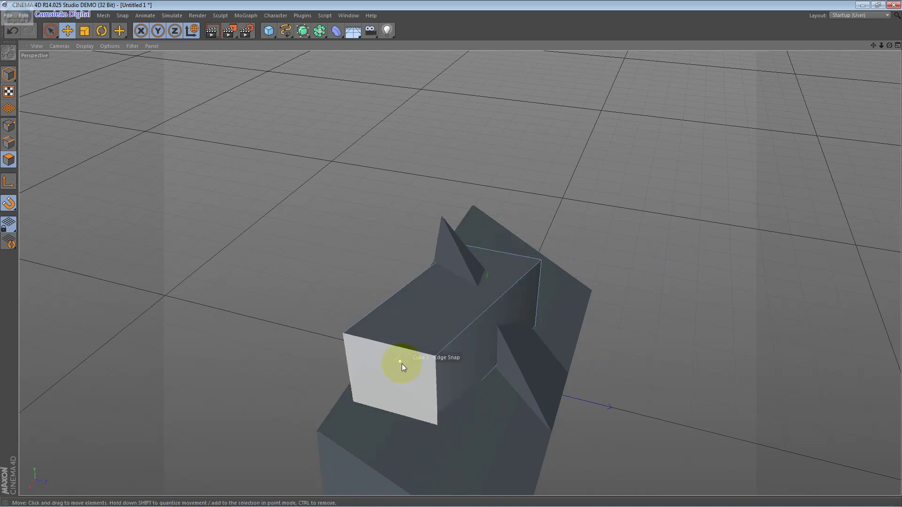
key("ctrl+z")
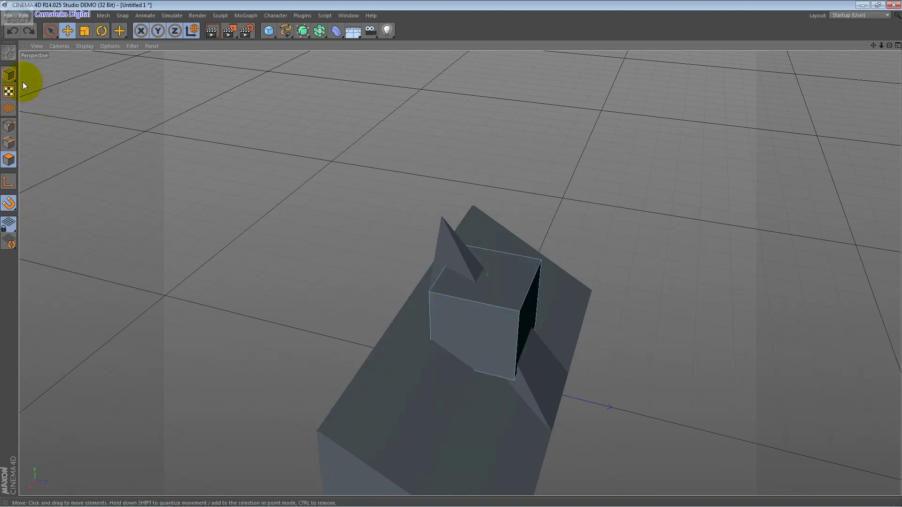
- In Model mode, slide the new cube down the slope and select the spiked cube
left_click(8, 74)
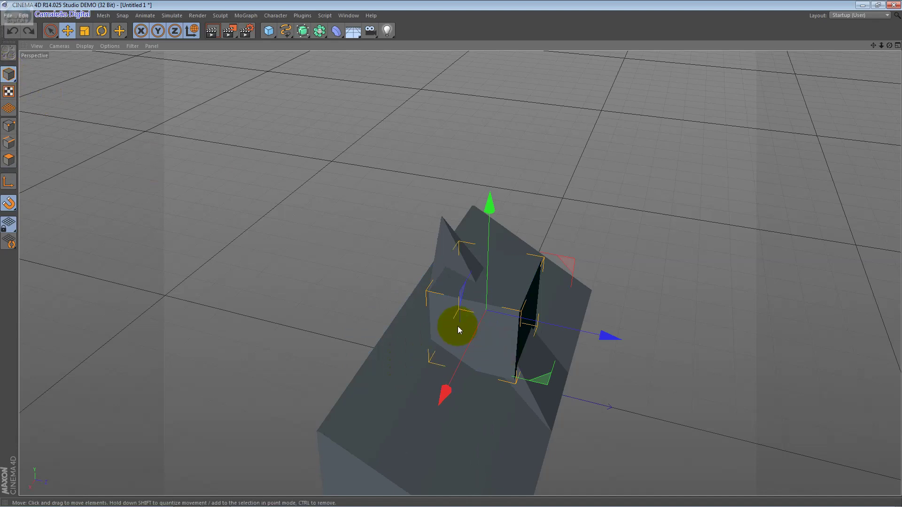
left_click_drag(475, 317, 418, 432)
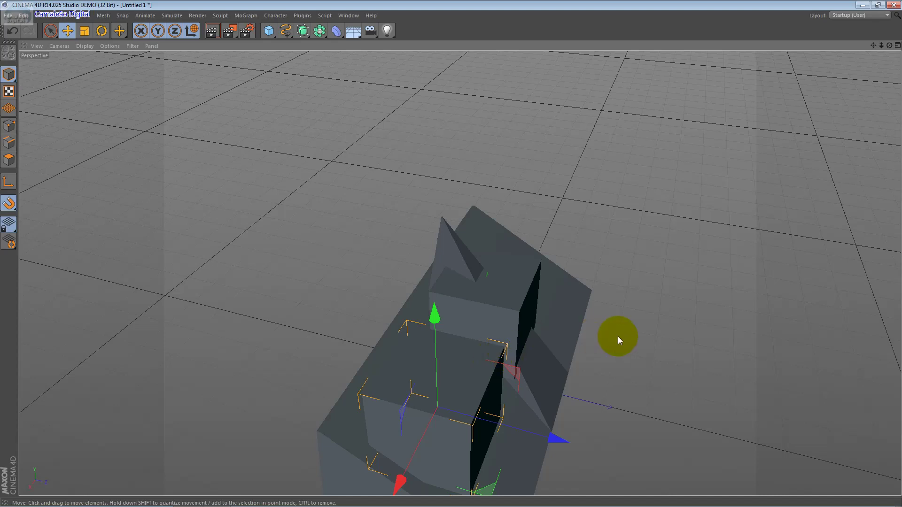
left_click_drag(619, 339, 405, 353, "alt")
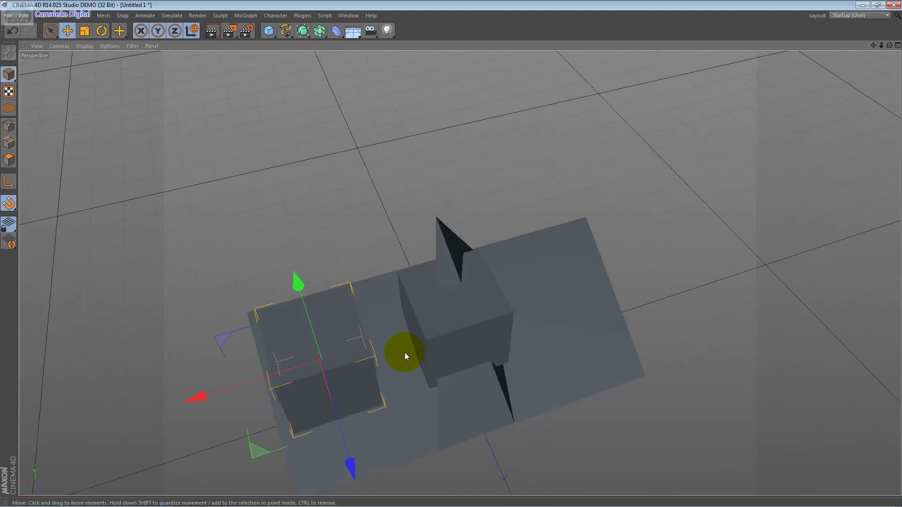
left_click(422, 339)
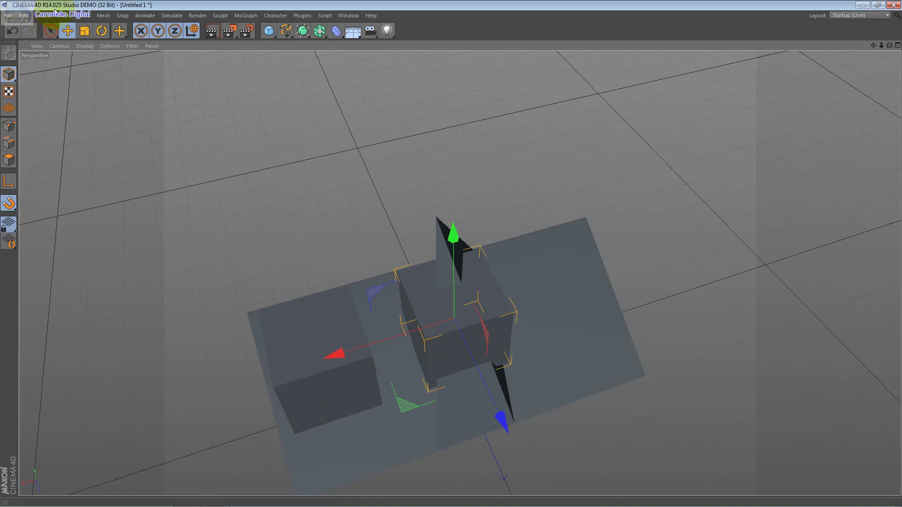
left_click(70, 15)
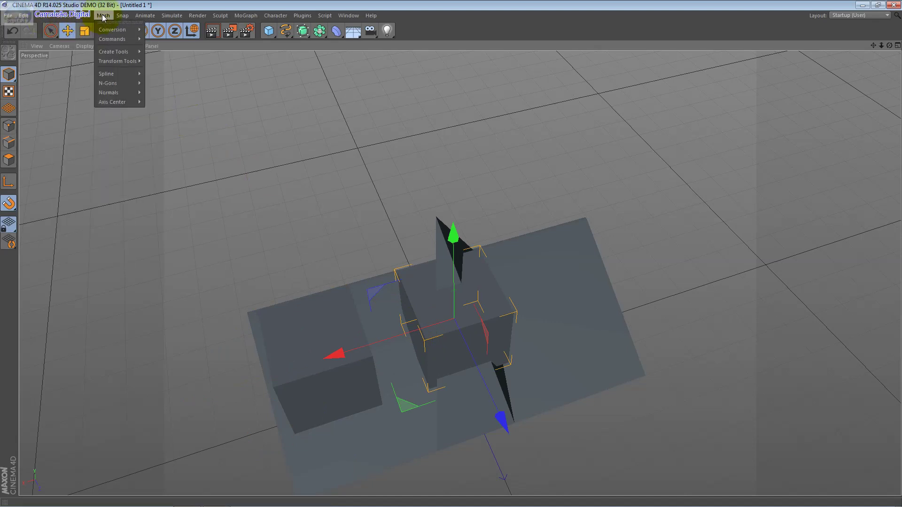
- Enable polygon snapping and orbit closer to the spiked cube
left_click(70, 15)
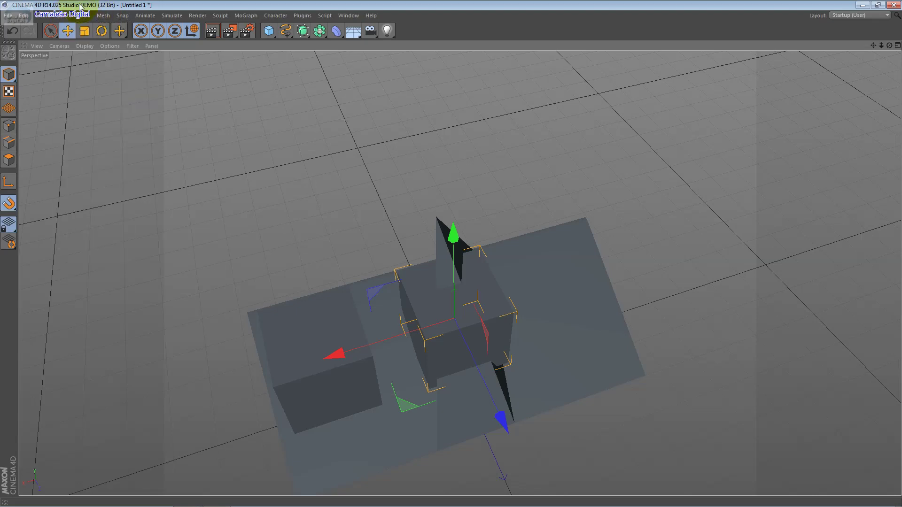
left_click(121, 16)
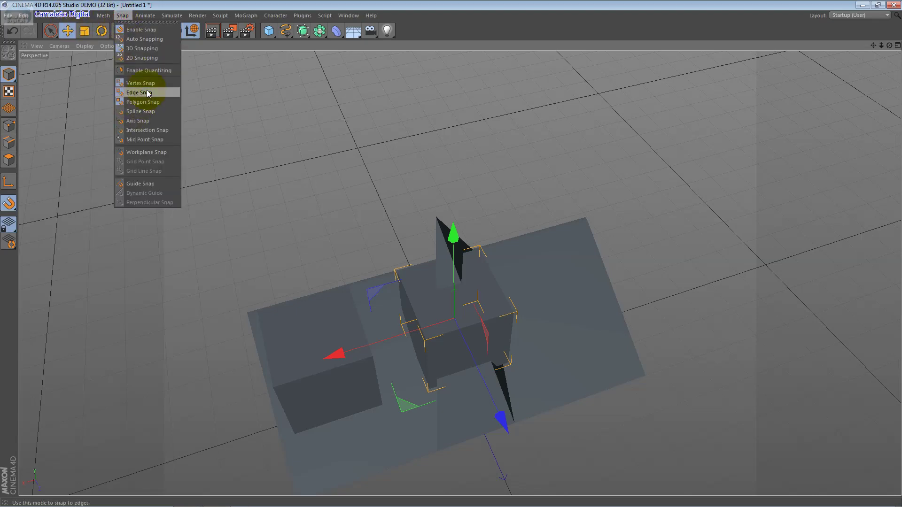
left_click(164, 105)
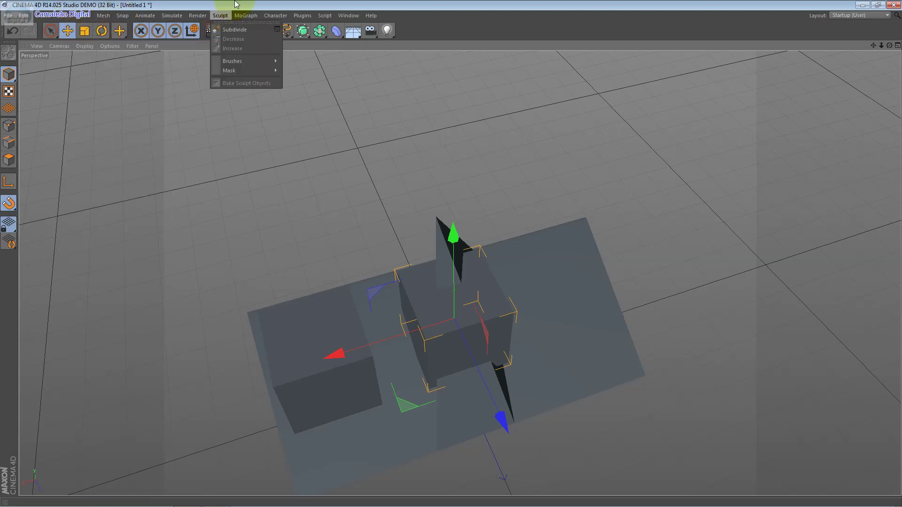
mouse_move(439, 344)
left_mouse_down("alt")
mouse_move(477, 299)
mouse_move(455, 389)
left_mouse_up("alt")
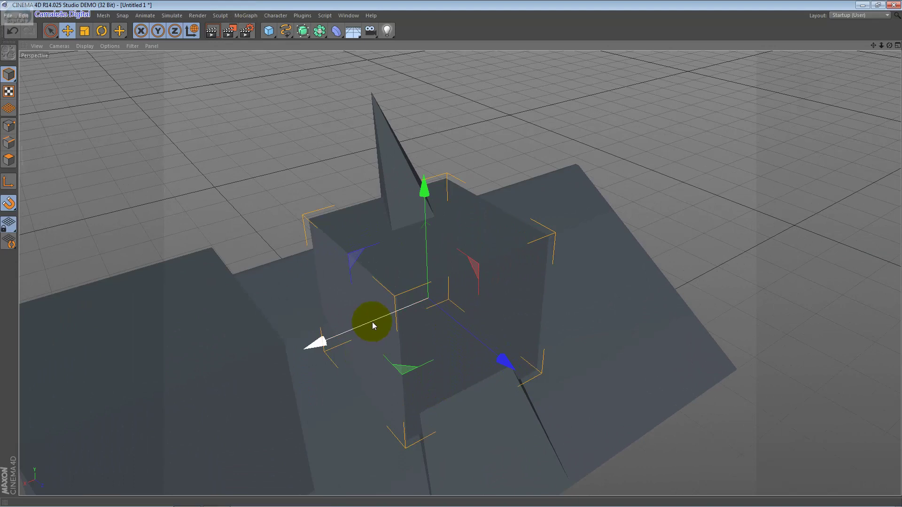
- Select the spiked cube's face toward the other cube, test-stretch it, then undo
right_click(355, 280)
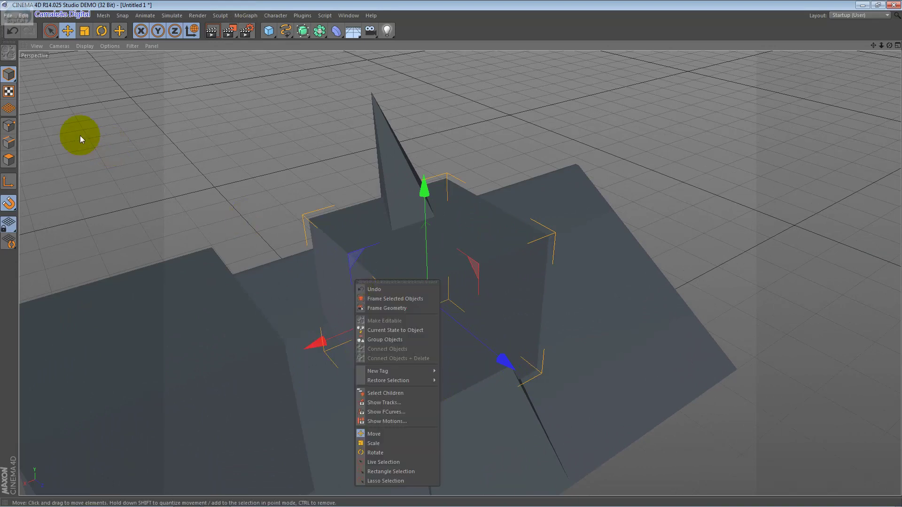
left_click(13, 162)
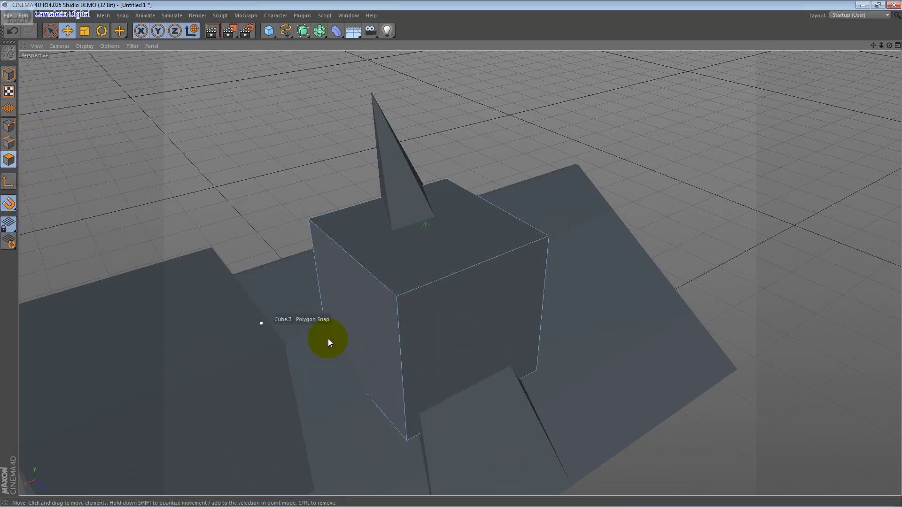
left_click(394, 304)
mouse_move(377, 304)
left_mouse_down("alt")
mouse_move(294, 314)
mouse_move(385, 313)
mouse_move(272, 314)
left_mouse_up("alt")
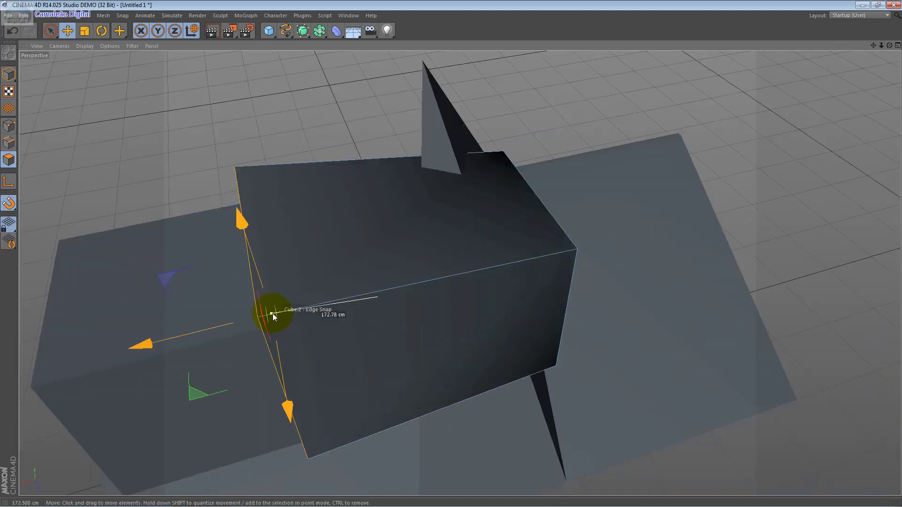
key("ctrl+z")
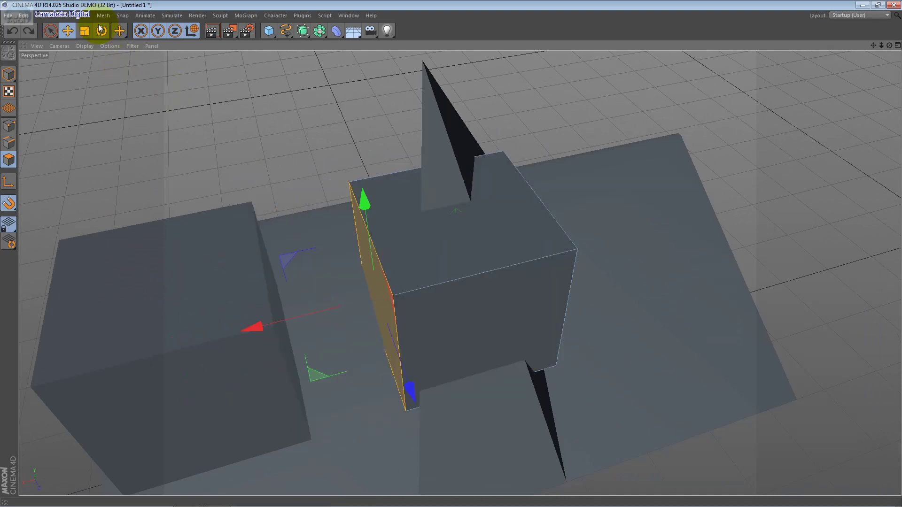
- Turn on Vertex Snap, test-stretch the face onto the other cube's edge, then undo it
left_click(103, 16)
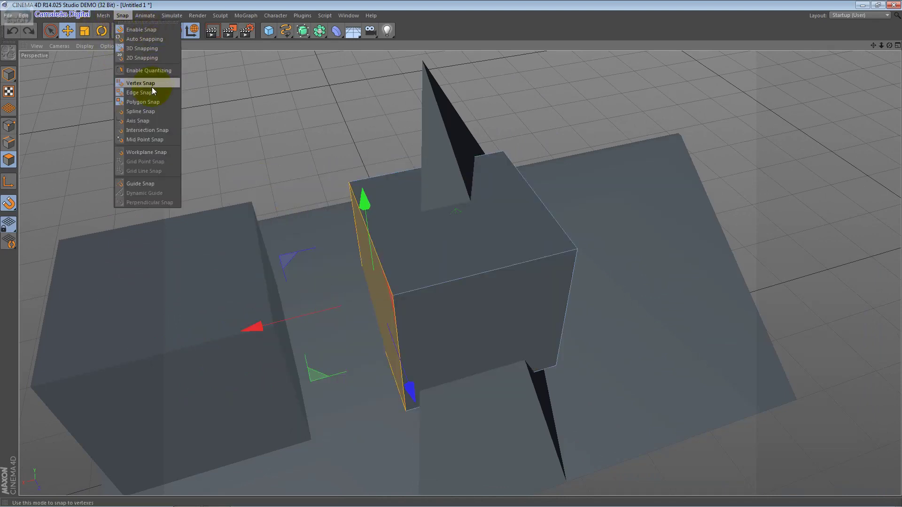
left_click(160, 101)
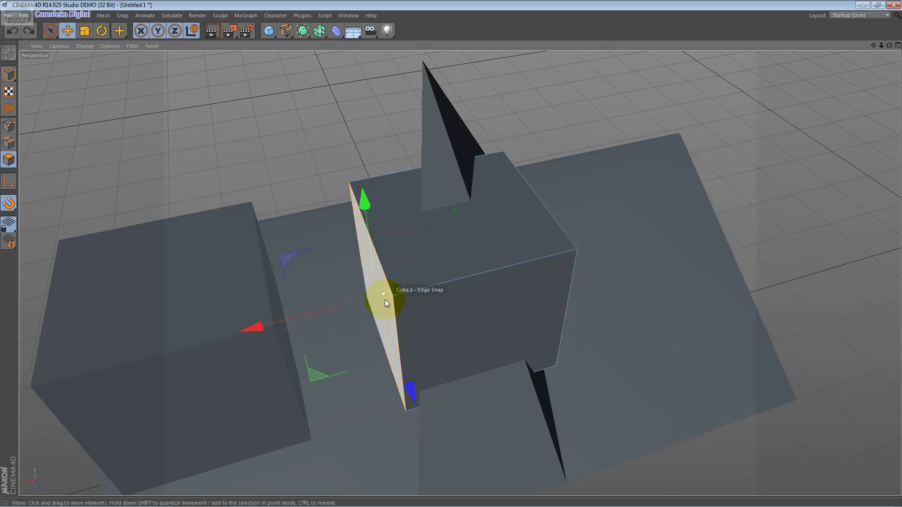
left_click_drag(385, 297, 260, 323)
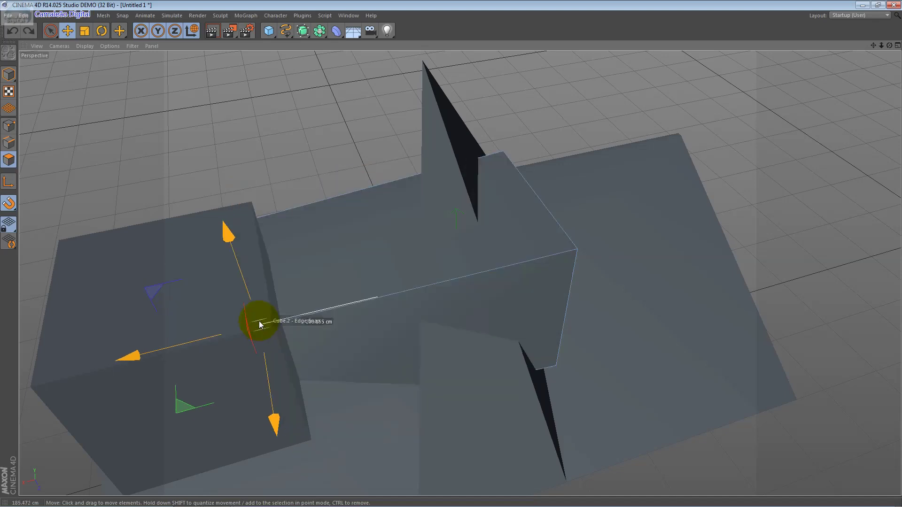
mouse_move(260, 320)
left_mouse_down()
mouse_move(253, 325)
mouse_move(276, 335)
mouse_move(288, 329)
mouse_move(262, 334)
left_mouse_up()
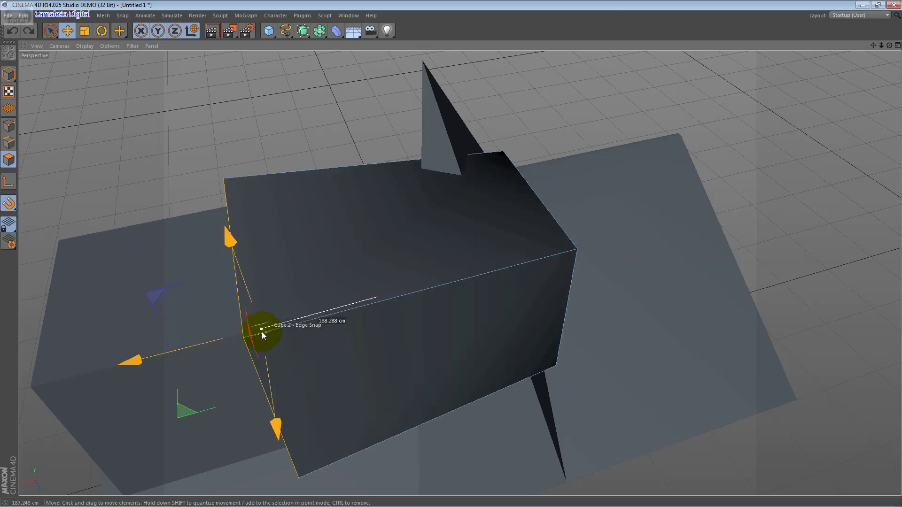
key("ctrl+z")
left_click_drag(396, 303, 370, 288, "alt")
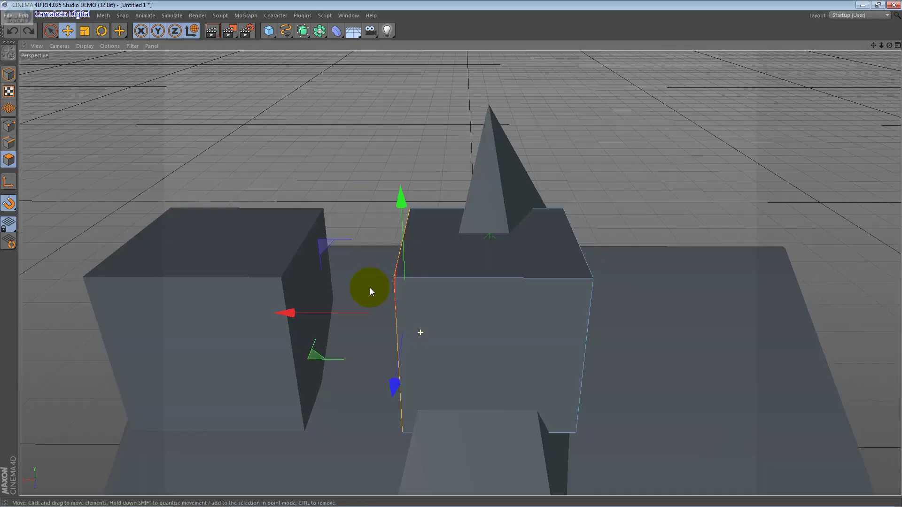
- Select the cube's front and top faces, try snapping them onto the plane, then undo
left_click(309, 299)
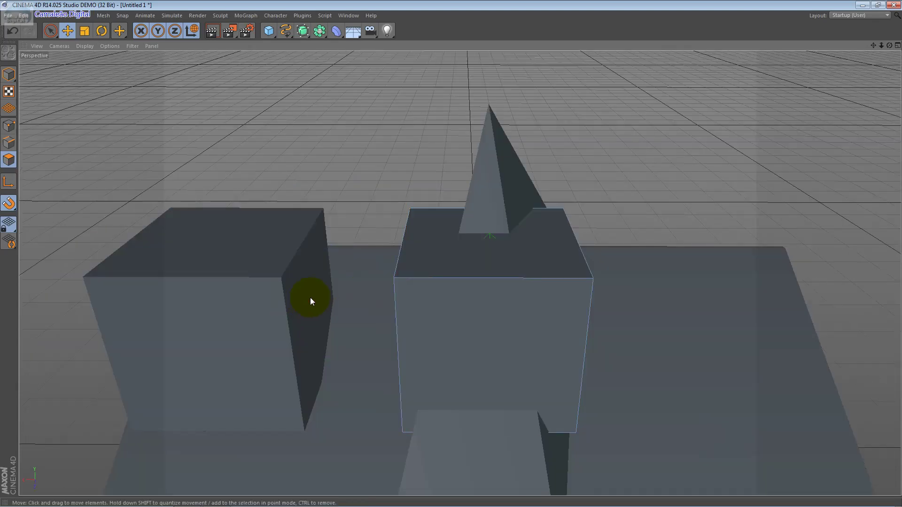
left_click(477, 337)
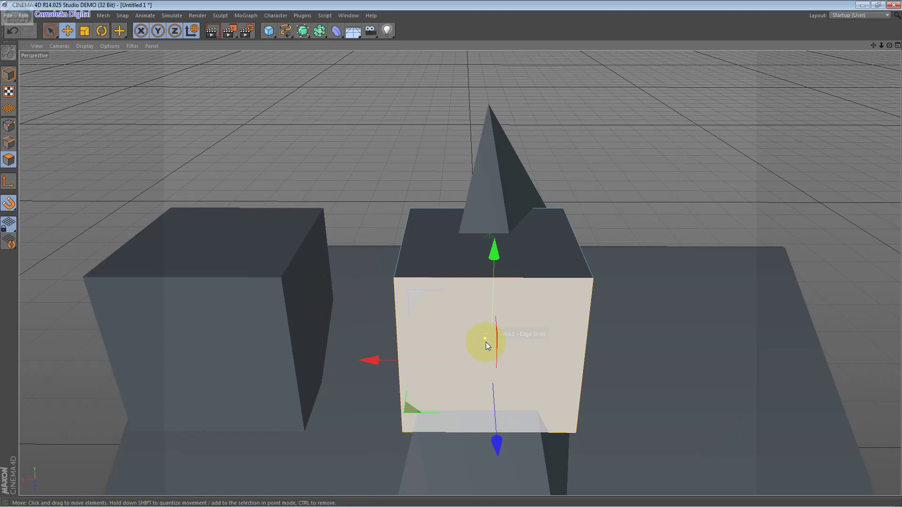
left_click(449, 255)
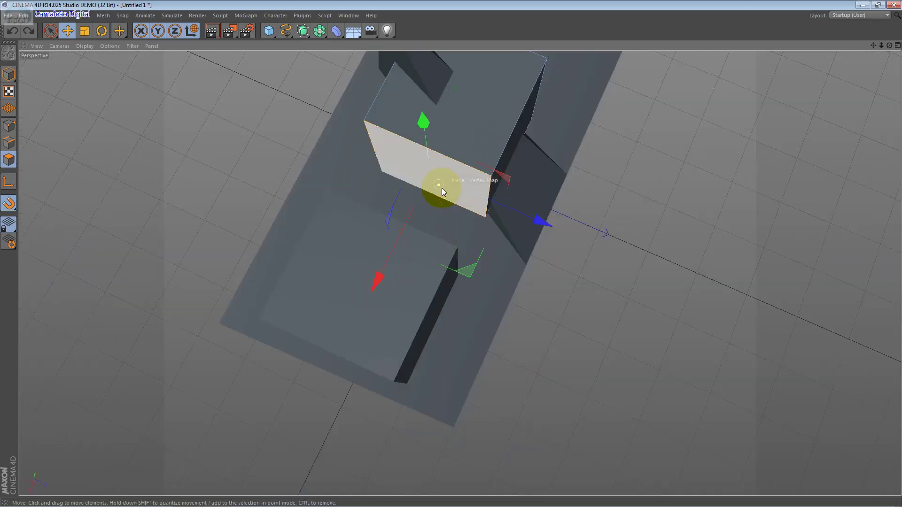
mouse_move(441, 186)
left_mouse_down()
mouse_move(352, 295)
mouse_move(348, 322)
mouse_move(531, 332)
left_mouse_up()
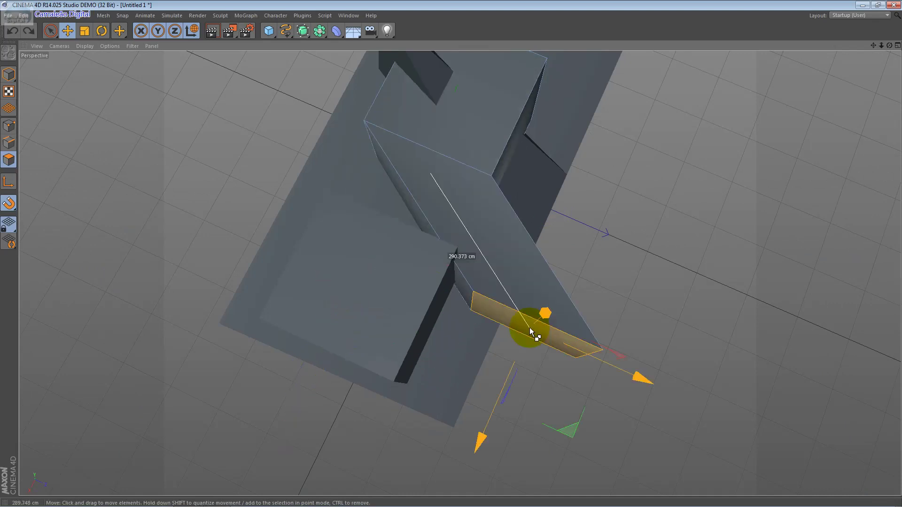
left_click_drag(530, 332, 564, 376)
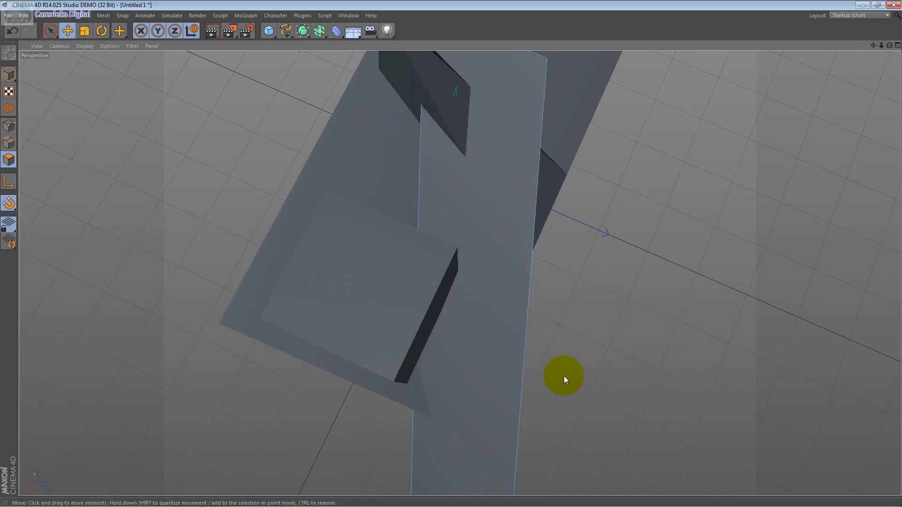
key("ctrl+z")
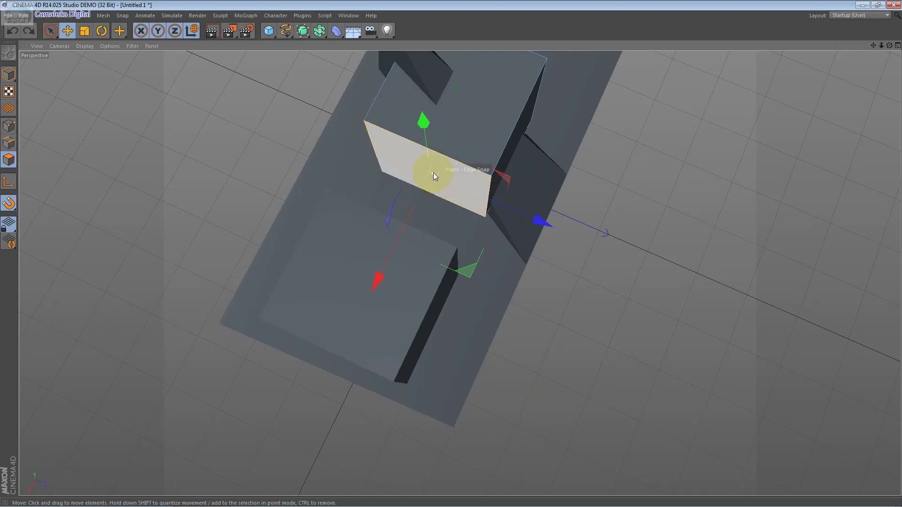
- Return to Model mode, select the box, and clear the old scene
left_click(9, 74)
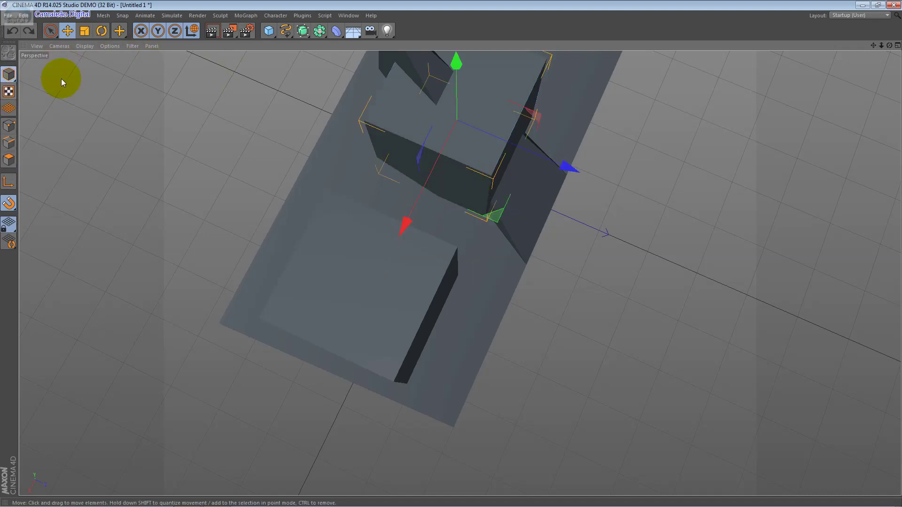
left_click(61, 79)
left_click(461, 156)
left_click_drag(461, 156, 460, 172)
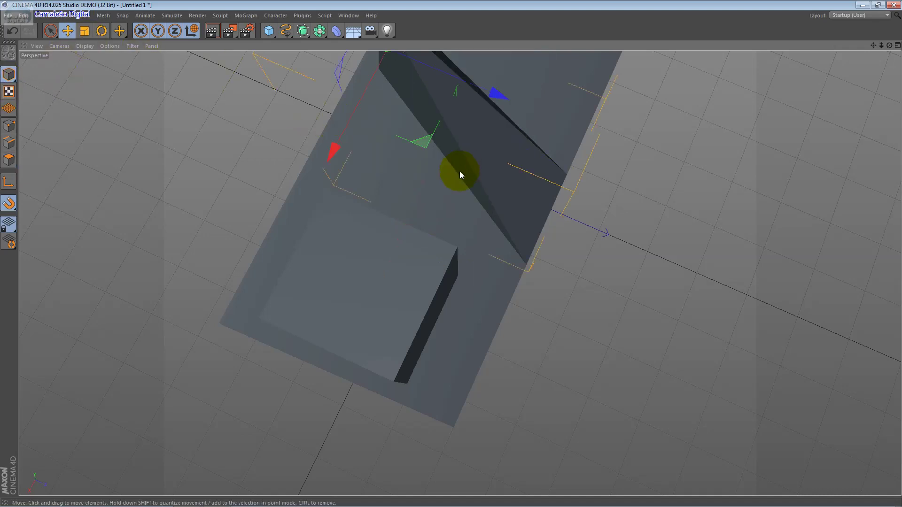
key("ctrl+z")
key("ctrl+z")
key("ctrl+z")
key("ctrl+z")
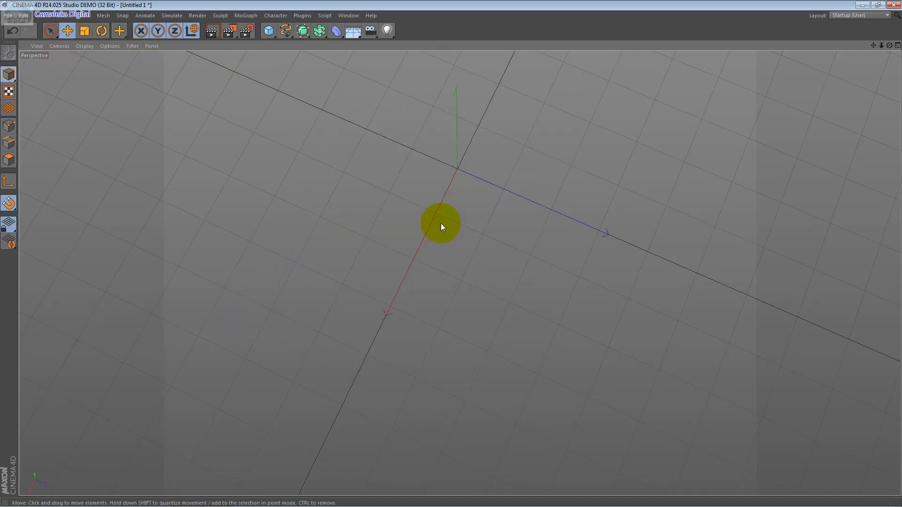
- Add a cube, drag a copy about 291 cm along X, and make both cubes editable polygons
left_click(269, 30)
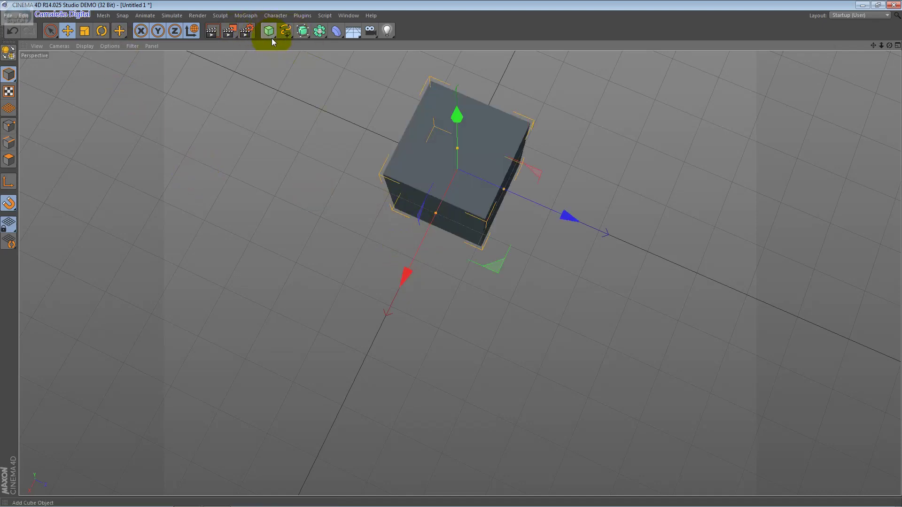
left_click(425, 229)
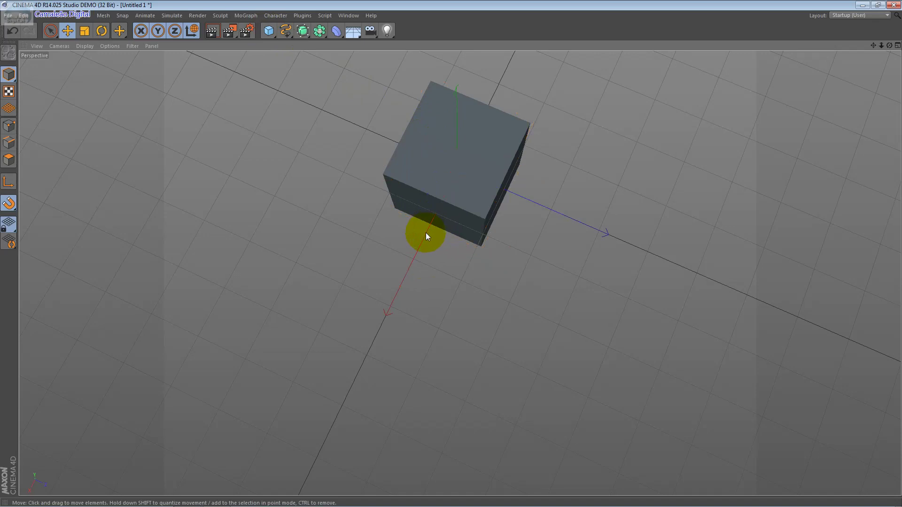
left_click(436, 203)
left_click_drag(434, 215, 335, 431, "ctrl")
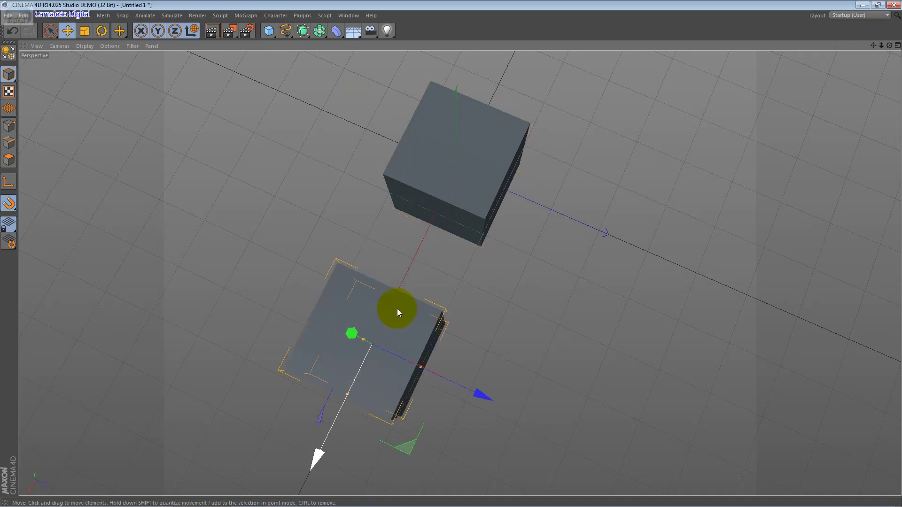
left_click(455, 193, "shift")
key("c")
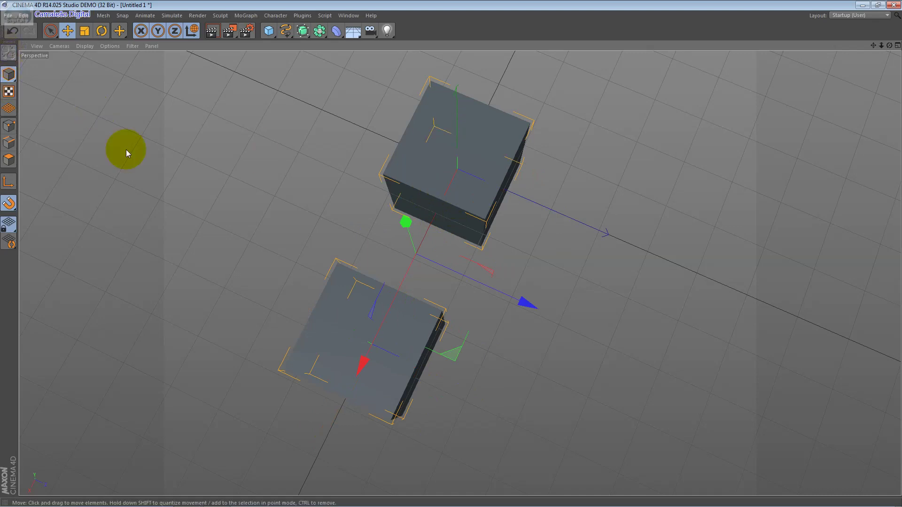
left_click(10, 161)
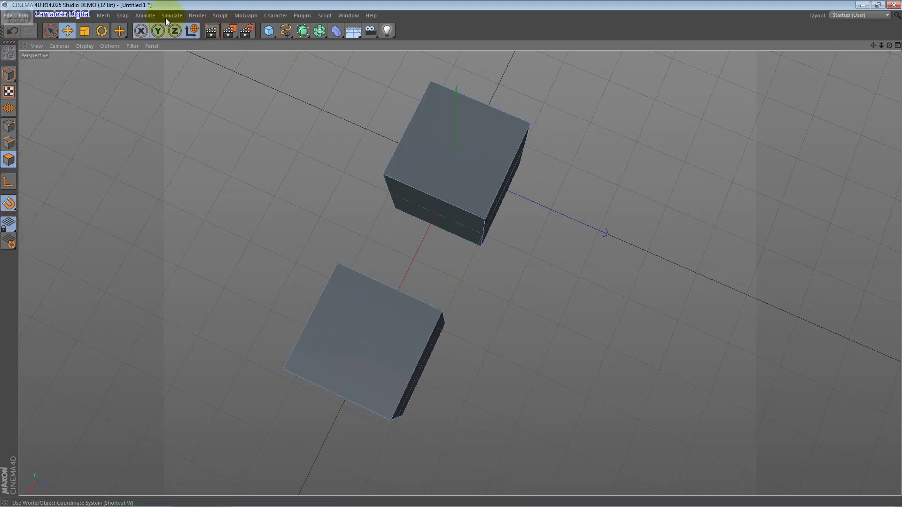
- Enable Edge Snap and stretch the upper cube's front face toward the lower cube
left_click(124, 16)
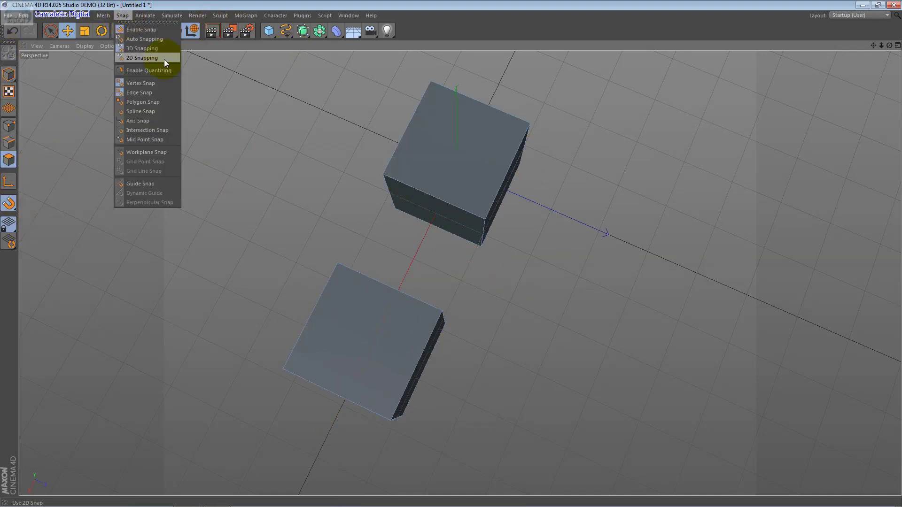
left_click(167, 98)
left_click(422, 210)
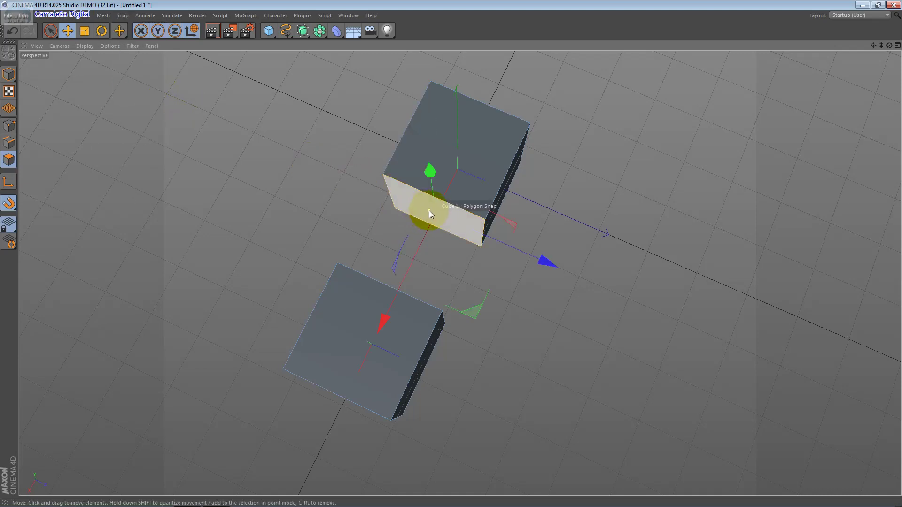
mouse_move(438, 211)
left_mouse_down()
mouse_move(390, 315)
mouse_move(386, 302)
left_mouse_up()
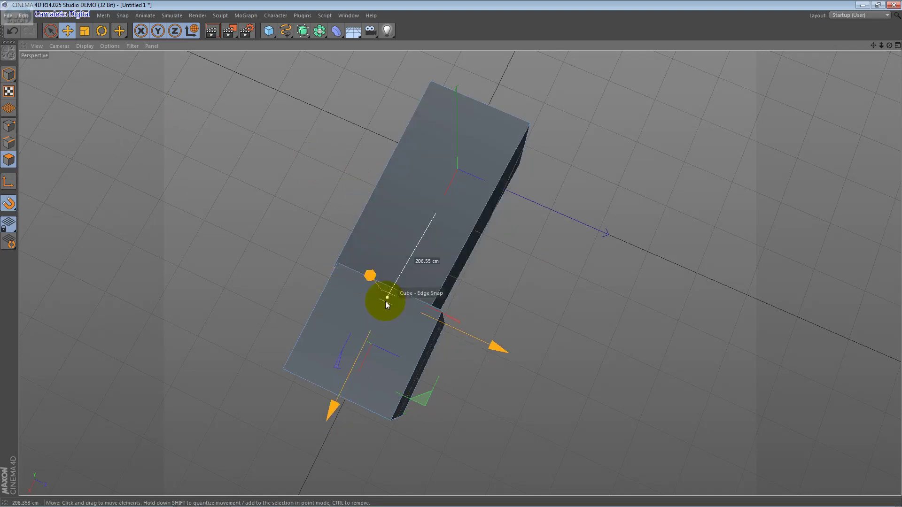
mouse_move(387, 305)
left_mouse_down()
mouse_move(443, 282)
mouse_move(274, 233)
mouse_move(340, 183)
mouse_move(280, 169)
mouse_move(204, 188)
mouse_move(143, 185)
mouse_move(334, 215)
left_mouse_up()
- Snap the stretched block's side face flush against a vertex of Cube.1
left_click(335, 211)
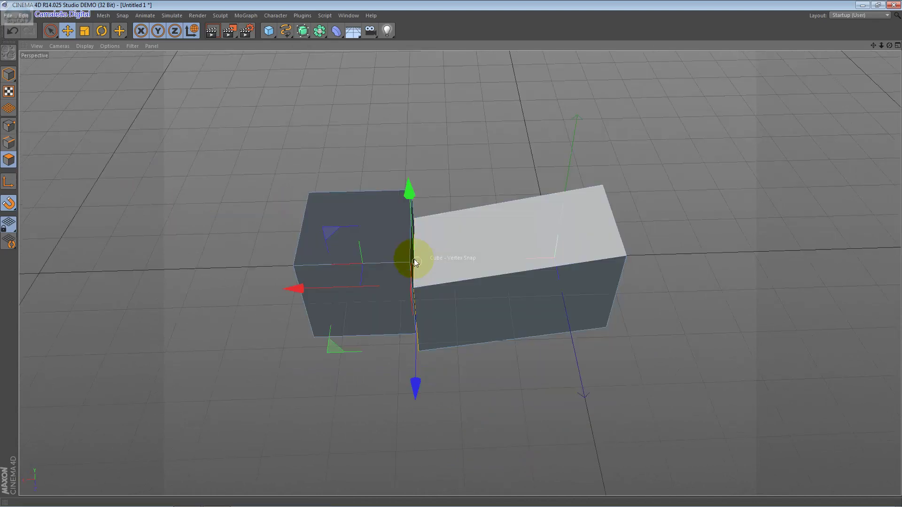
mouse_move(410, 267)
left_mouse_down()
mouse_move(484, 283)
mouse_move(411, 267)
left_mouse_up()
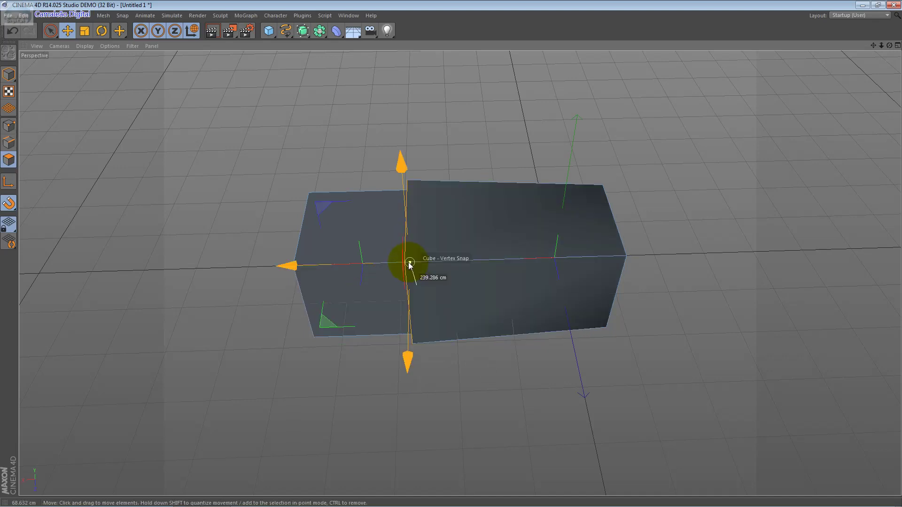
left_click_drag(430, 235, 517, 258, "alt")
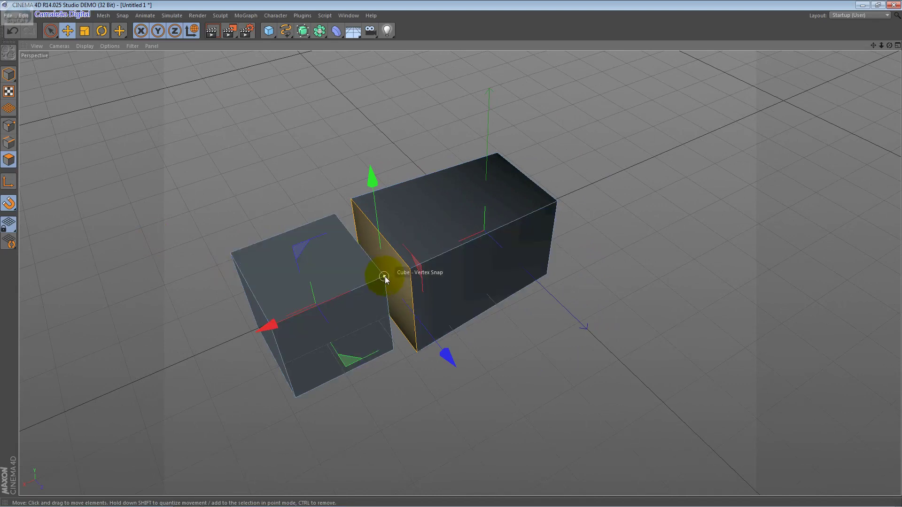
left_click_drag(385, 278, 427, 262)
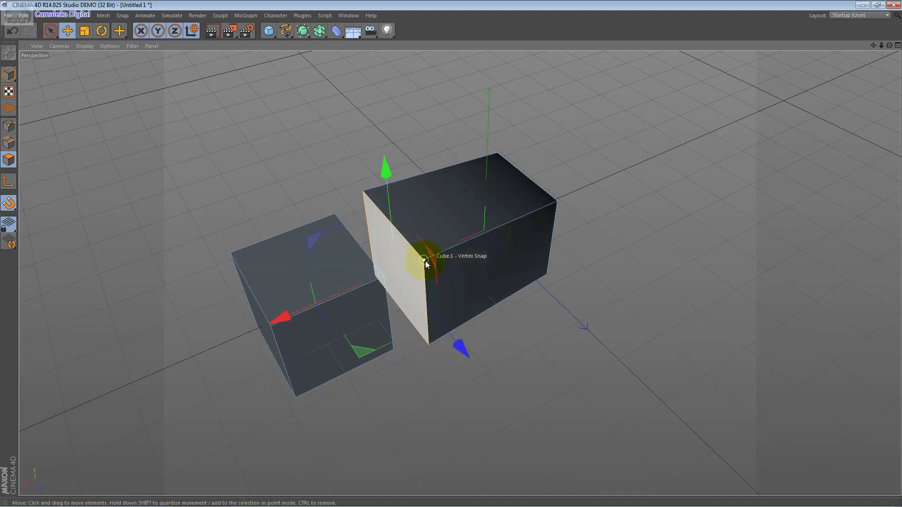
- In Point mode, snap the large block's top and bottom corners onto the small cube's corners
left_click(426, 265)
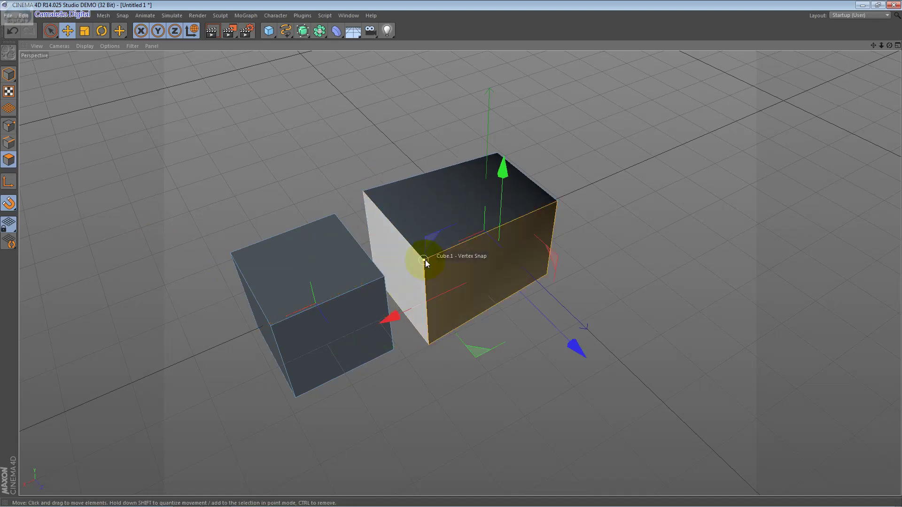
left_click(10, 127)
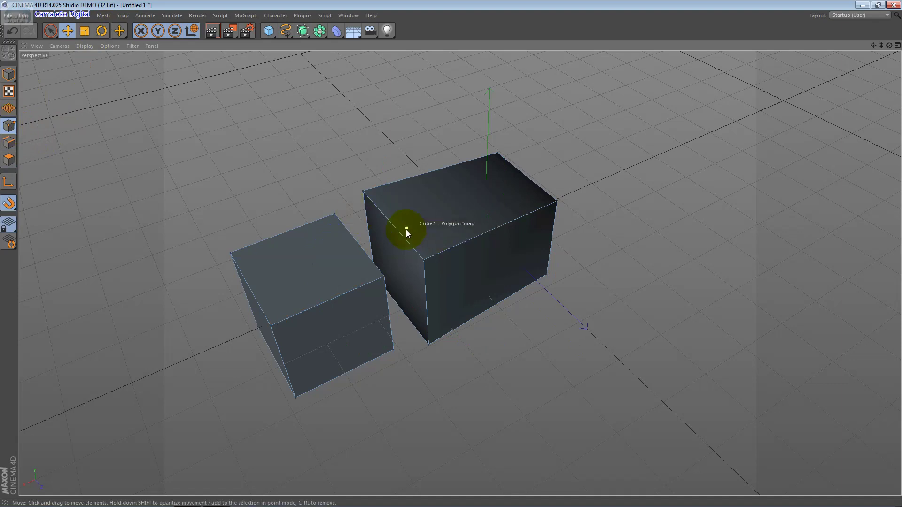
left_click_drag(424, 261, 385, 277)
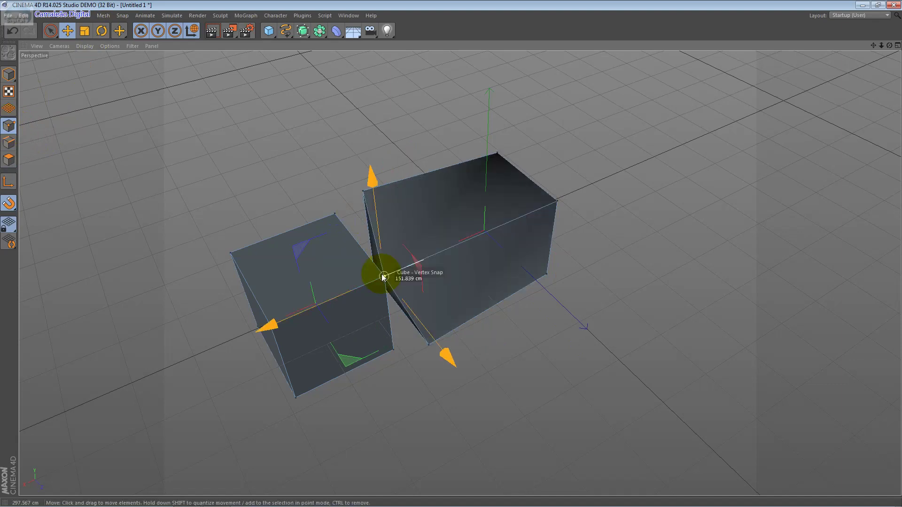
left_click_drag(362, 195, 335, 215)
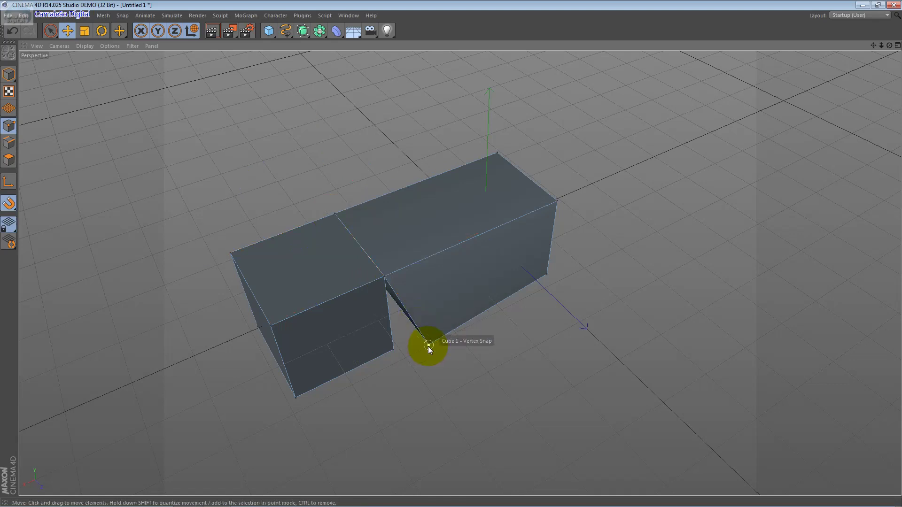
left_click_drag(428, 346, 392, 347)
mouse_move(308, 317)
left_mouse_down("alt")
mouse_move(581, 268)
mouse_move(497, 223)
mouse_move(332, 275)
mouse_move(285, 336)
left_mouse_up("alt")
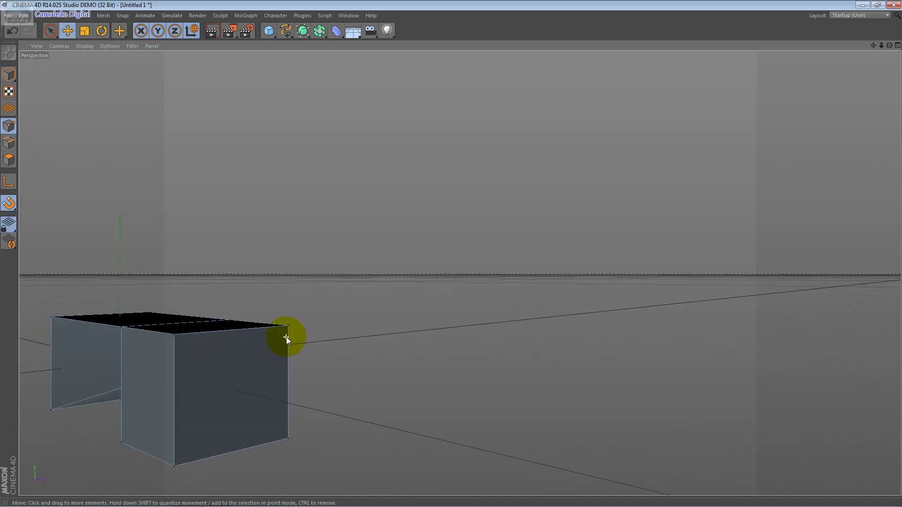
- Re-centre and zoom the view, then snap the remaining corner onto its vertex
left_click_drag(874, 45, 461, 273)
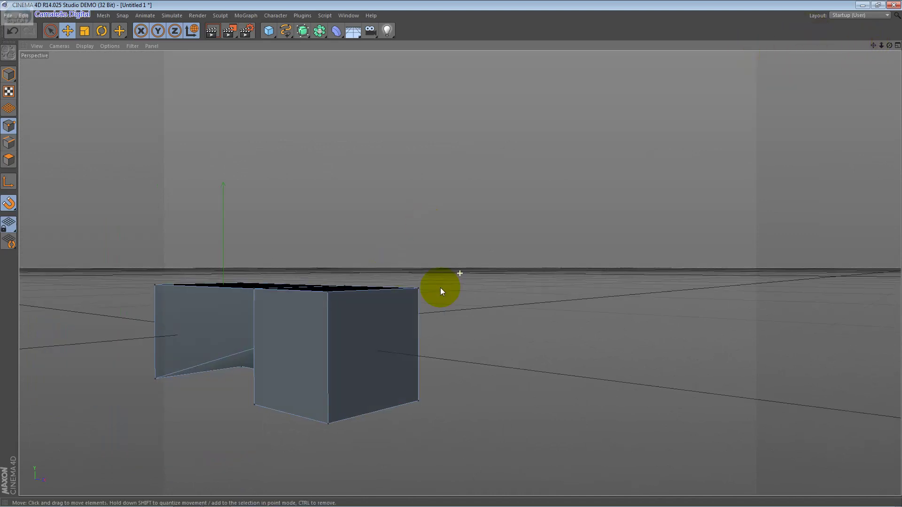
right_click_drag(439, 293, 549, 289, "alt")
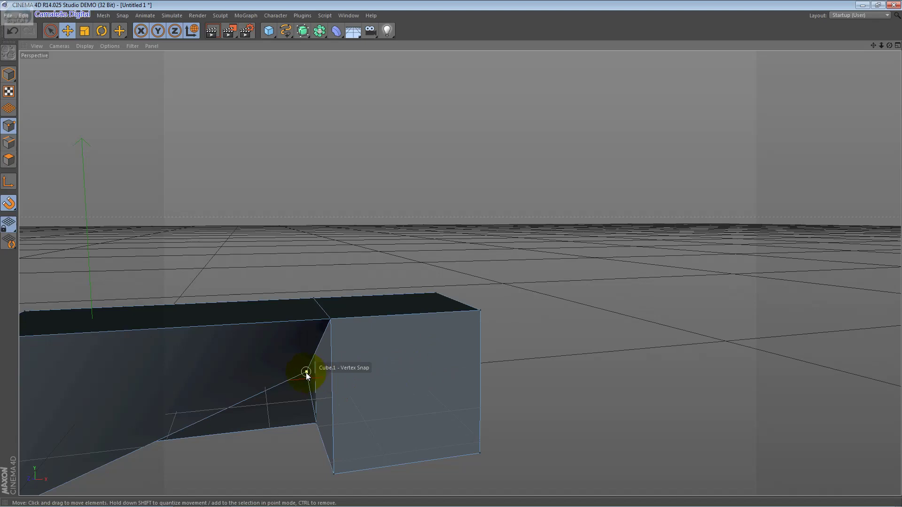
mouse_move(309, 373)
left_mouse_down()
mouse_move(332, 476)
mouse_move(387, 272)
mouse_move(415, 387)
mouse_move(683, 427)
left_mouse_up()
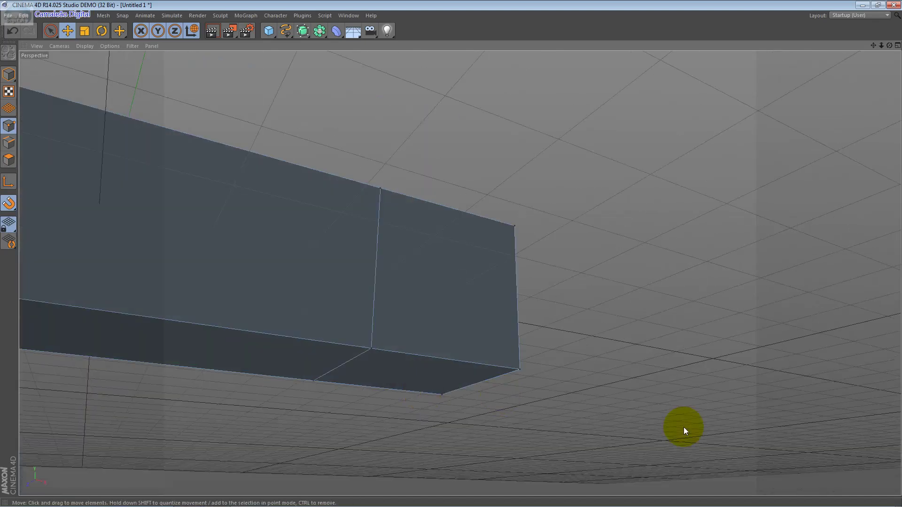
- Split the viewport into four views and pan the Top view to frame the long block
left_click(898, 46)
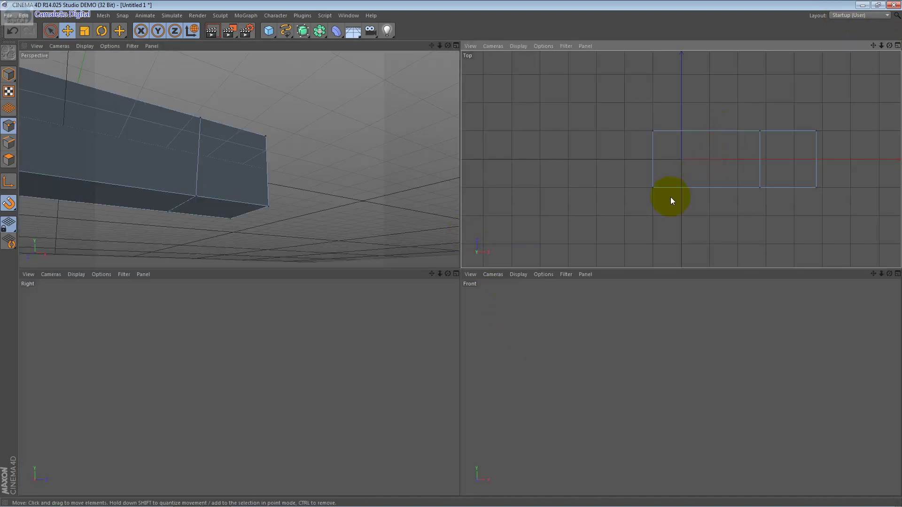
middle_click_drag(669, 197, 627, 295, "alt")
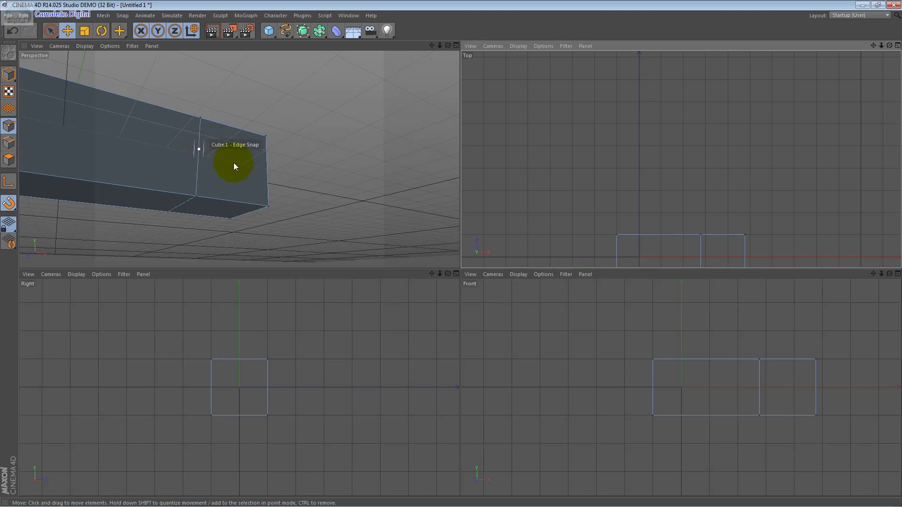
left_click(126, 18)
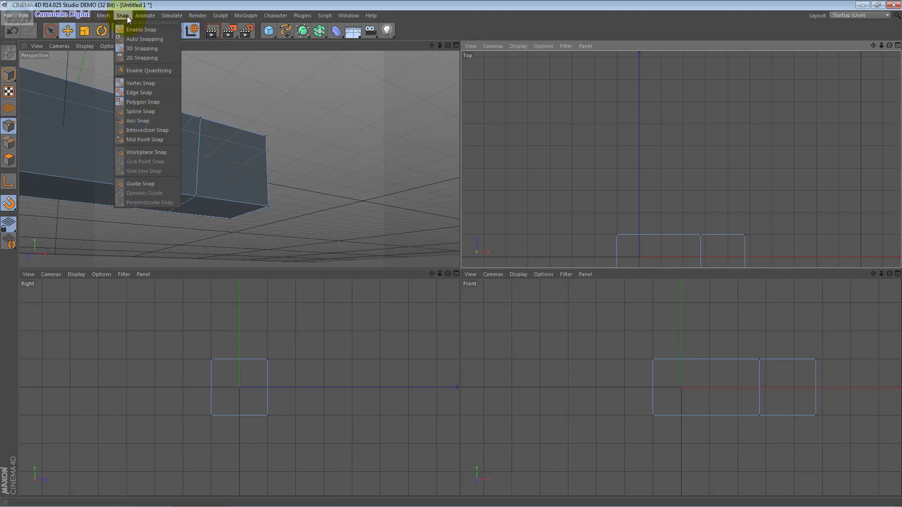